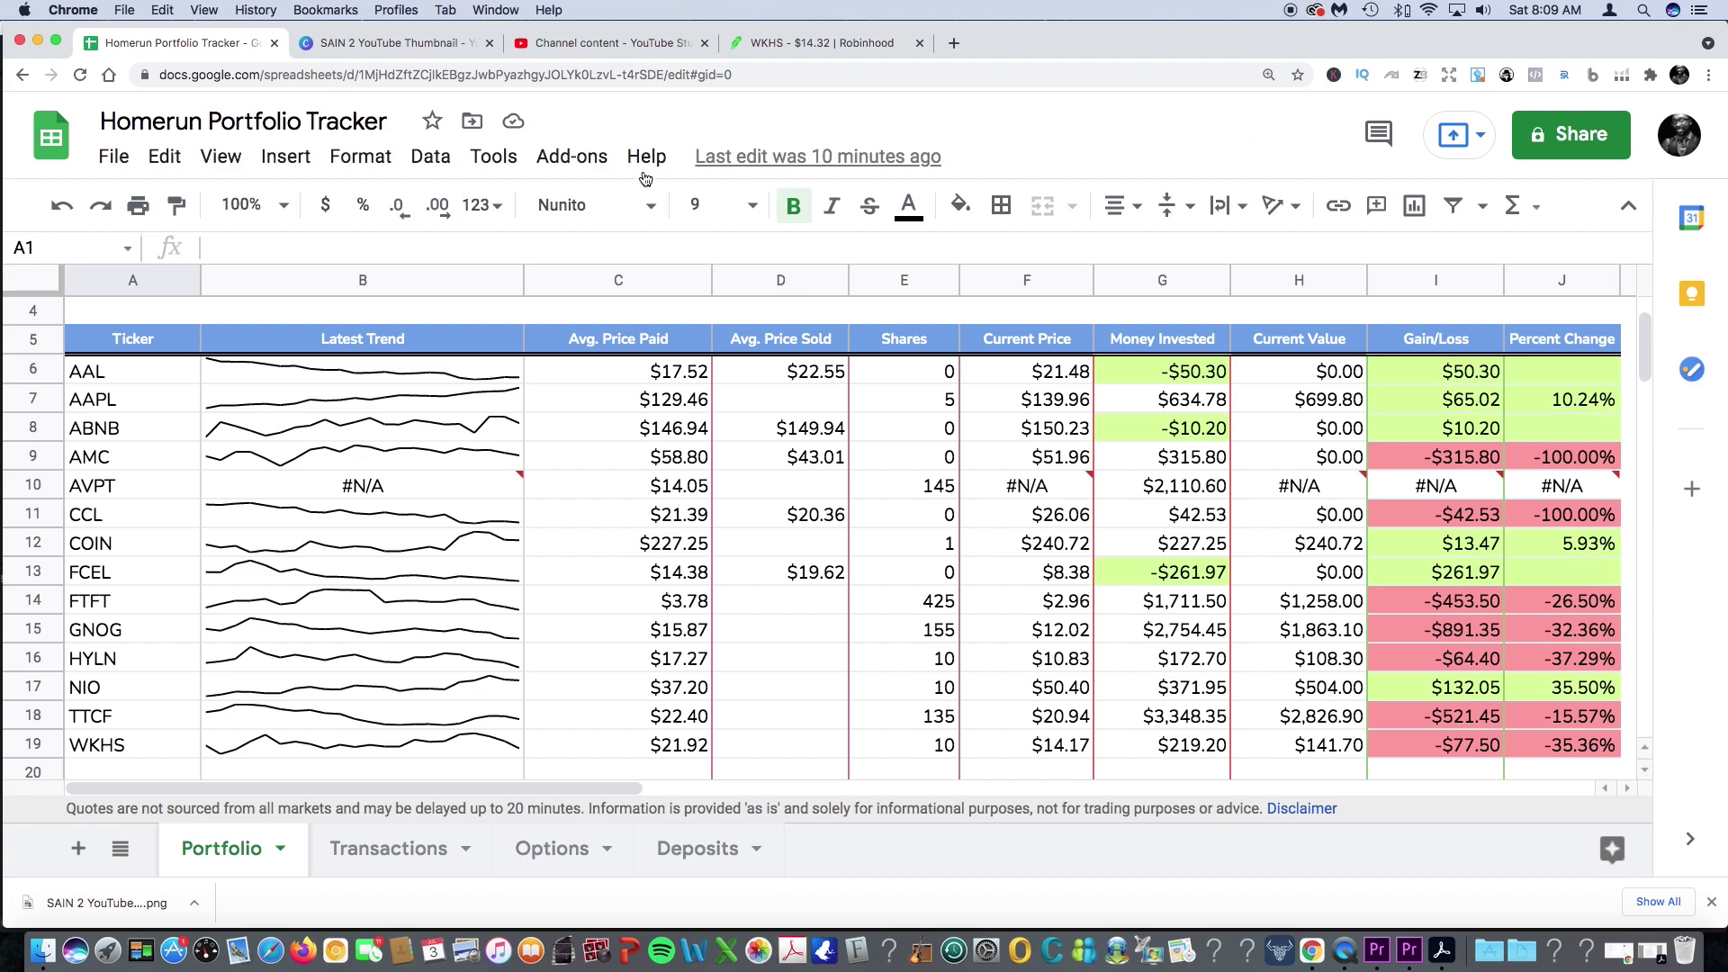
- Review the AVPT and ABNB rows in the Portfolio sheet, and the recent GNOG and TTCF entries in the Transactions sheet
click(24, 486)
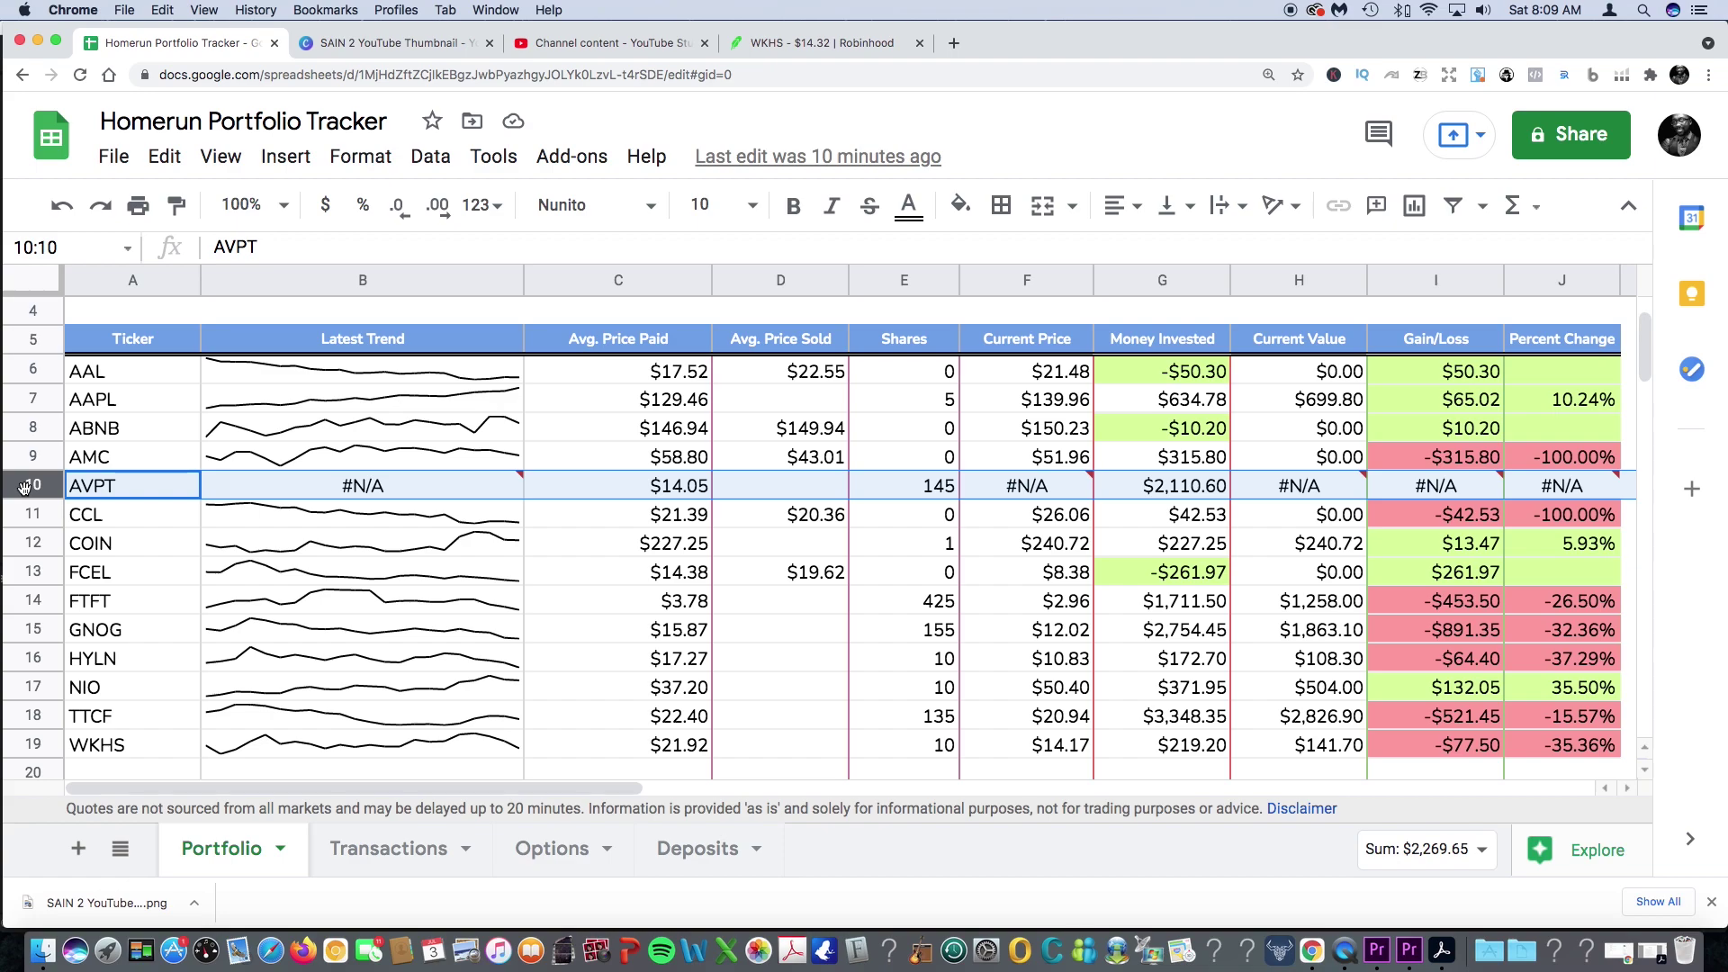
click(36, 427)
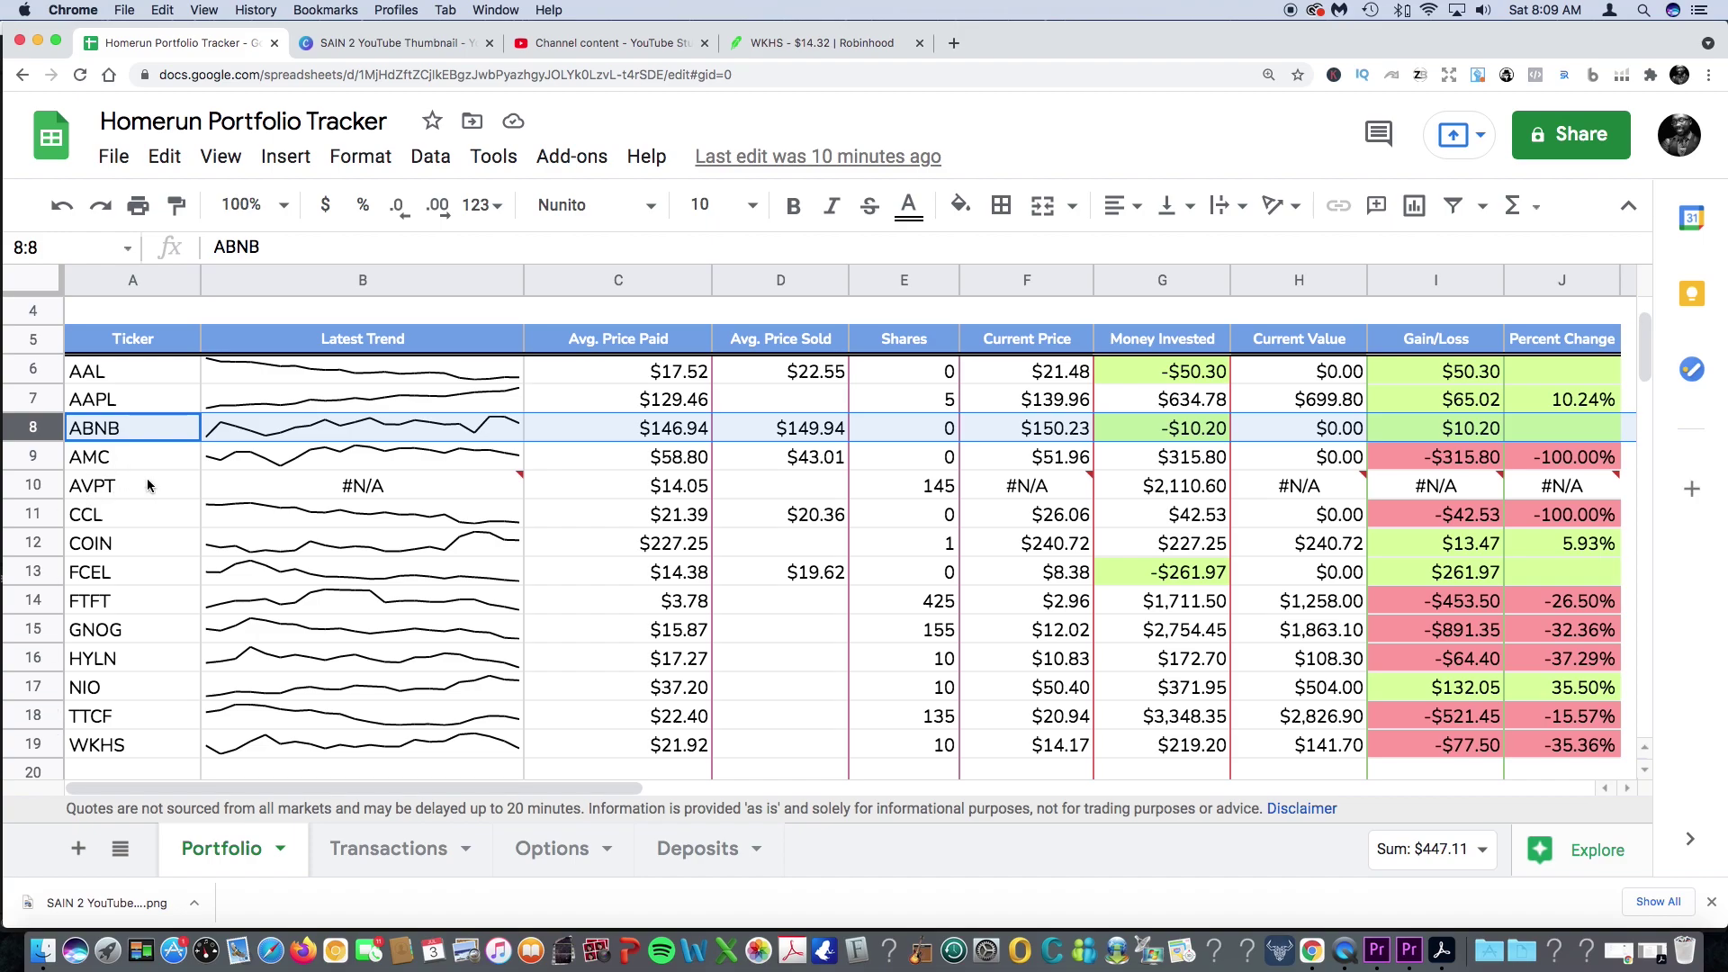
click(393, 850)
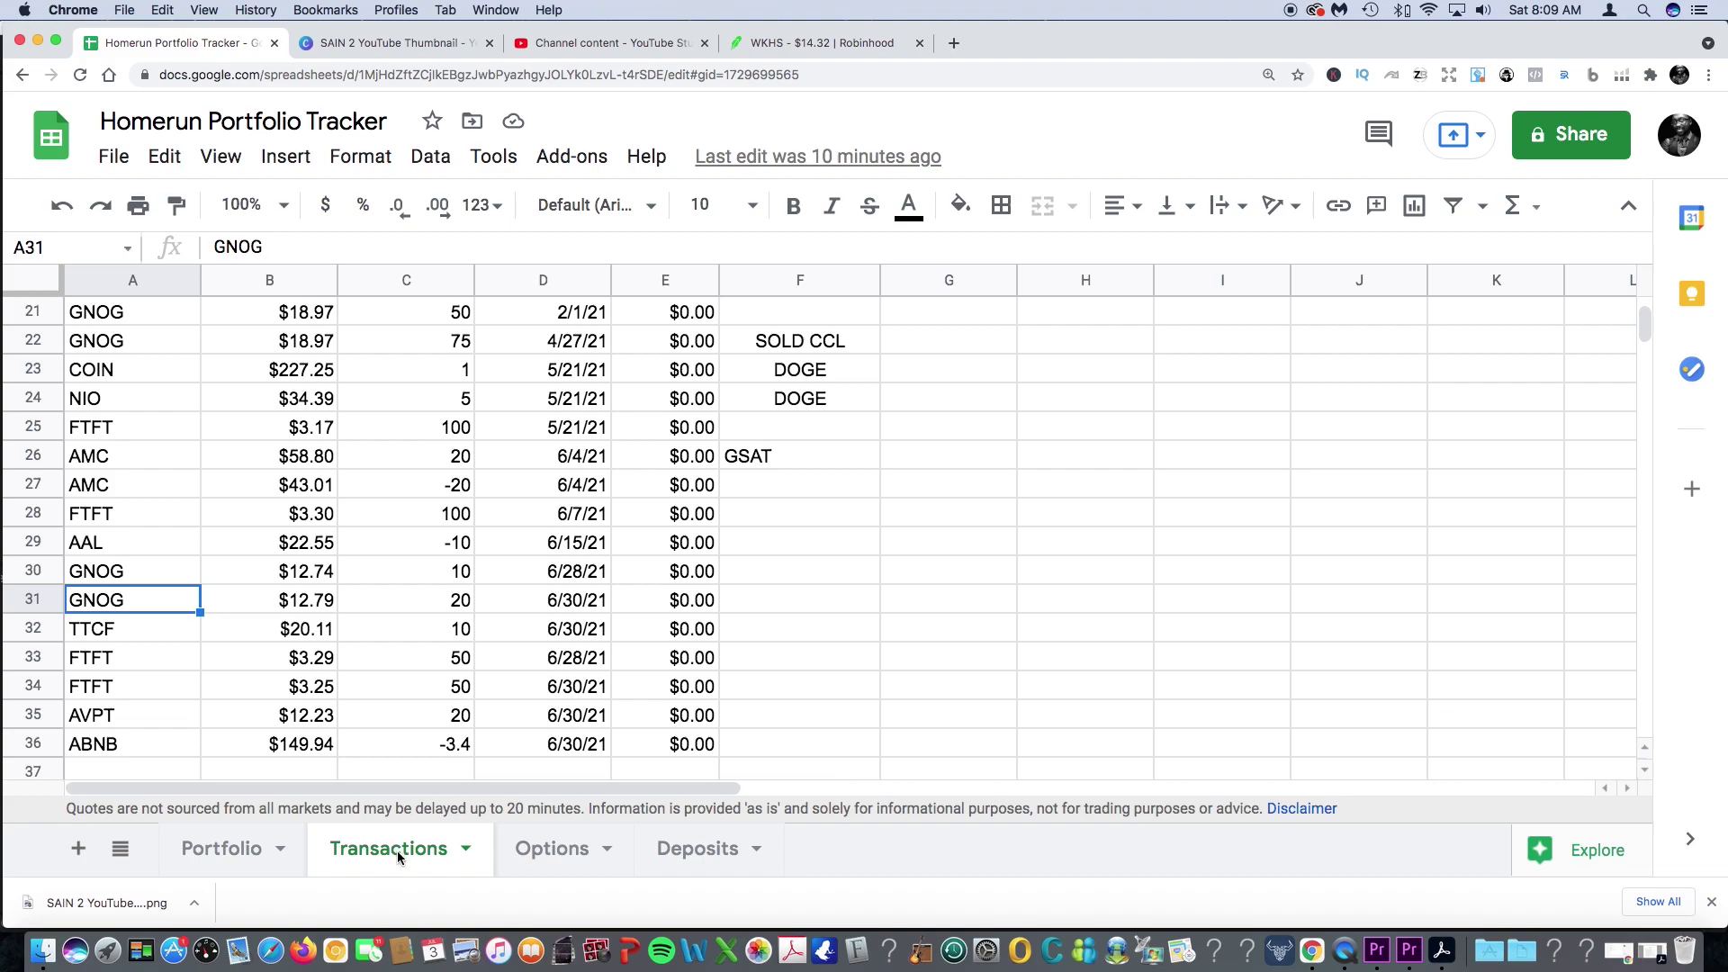
click(126, 576)
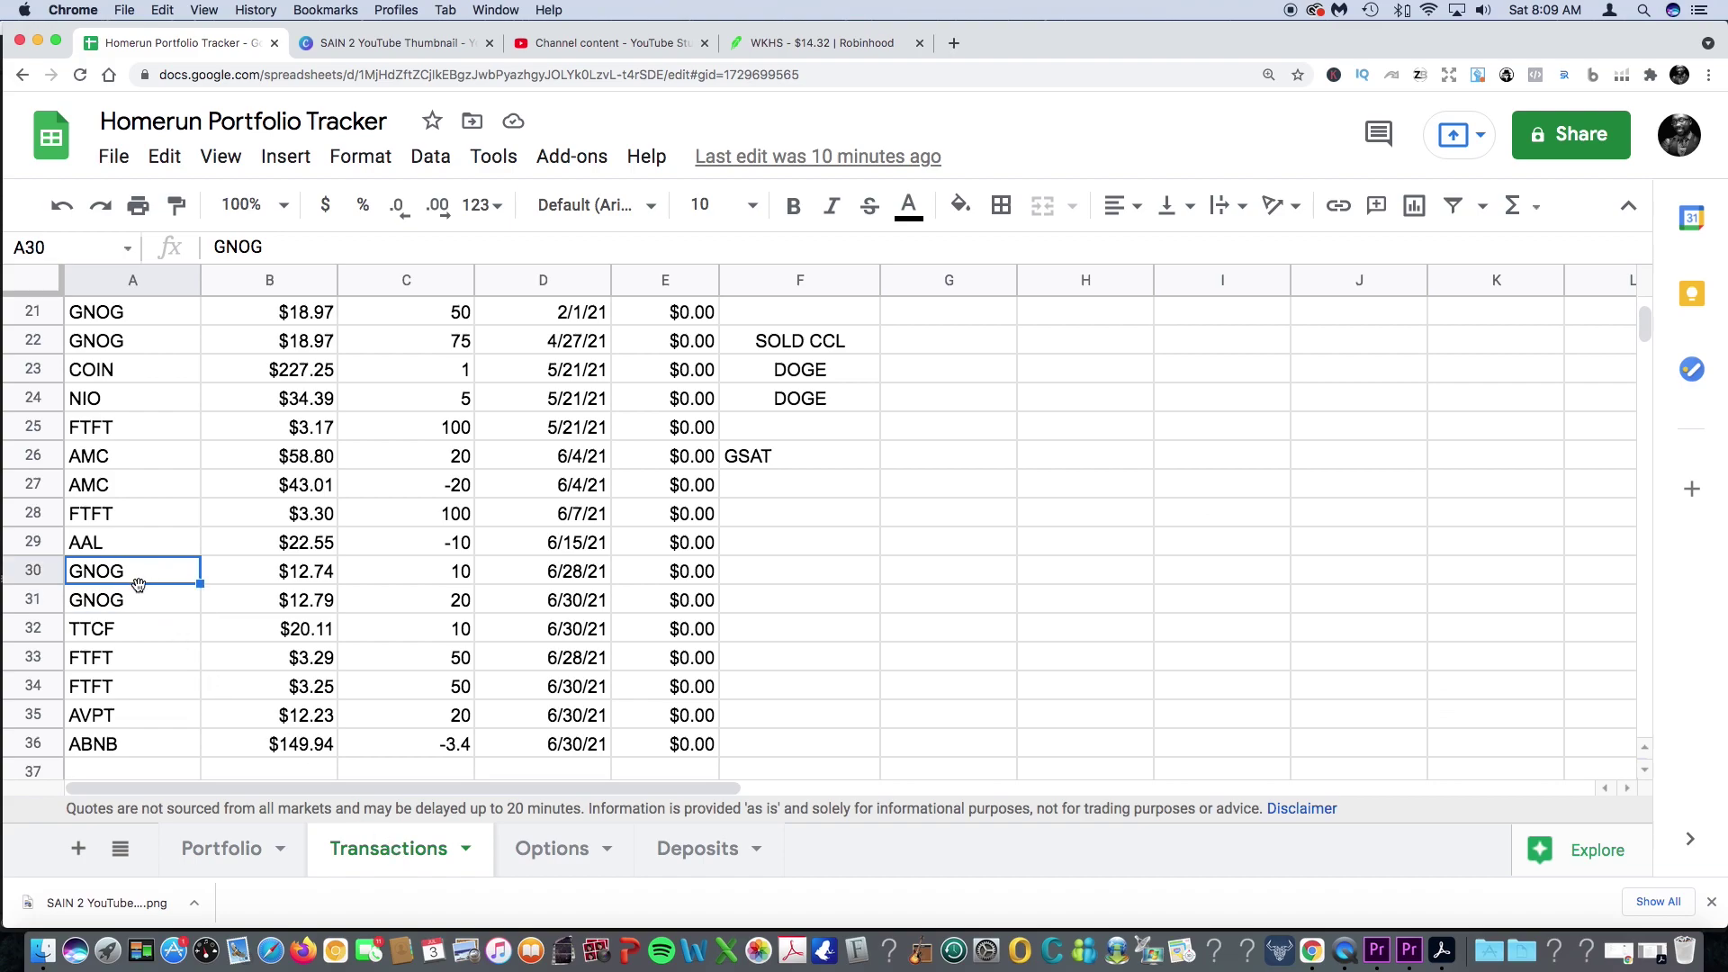
click(139, 599)
key(Up)
click(511, 606)
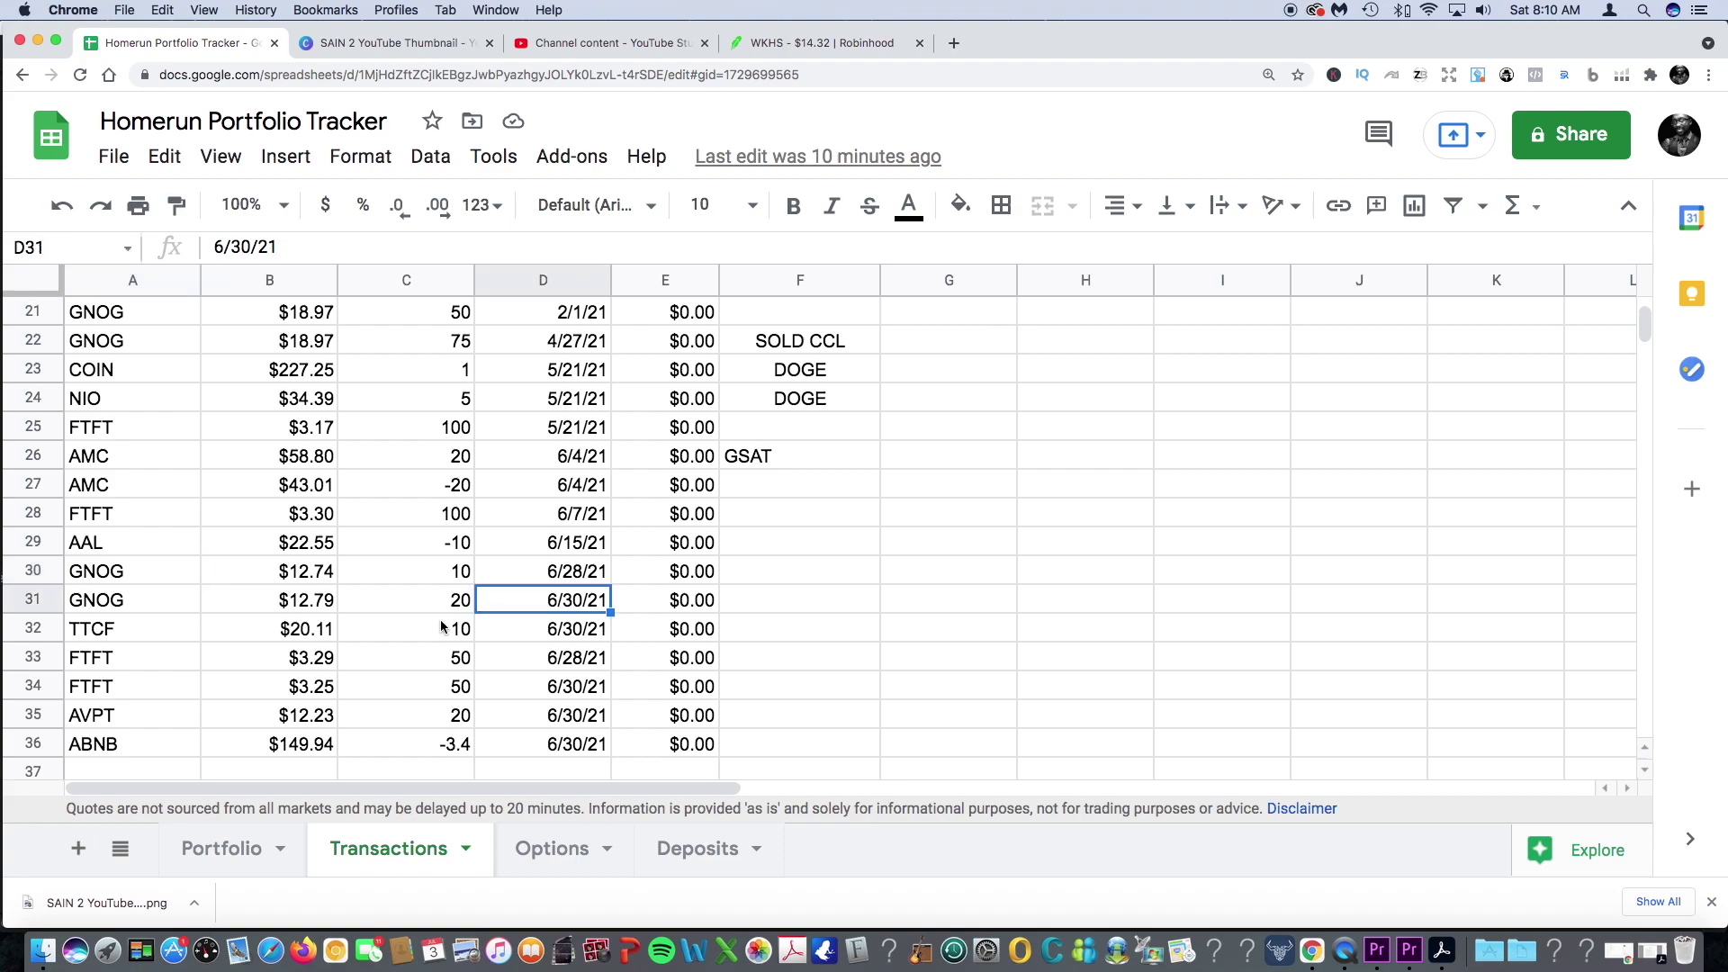
click(151, 639)
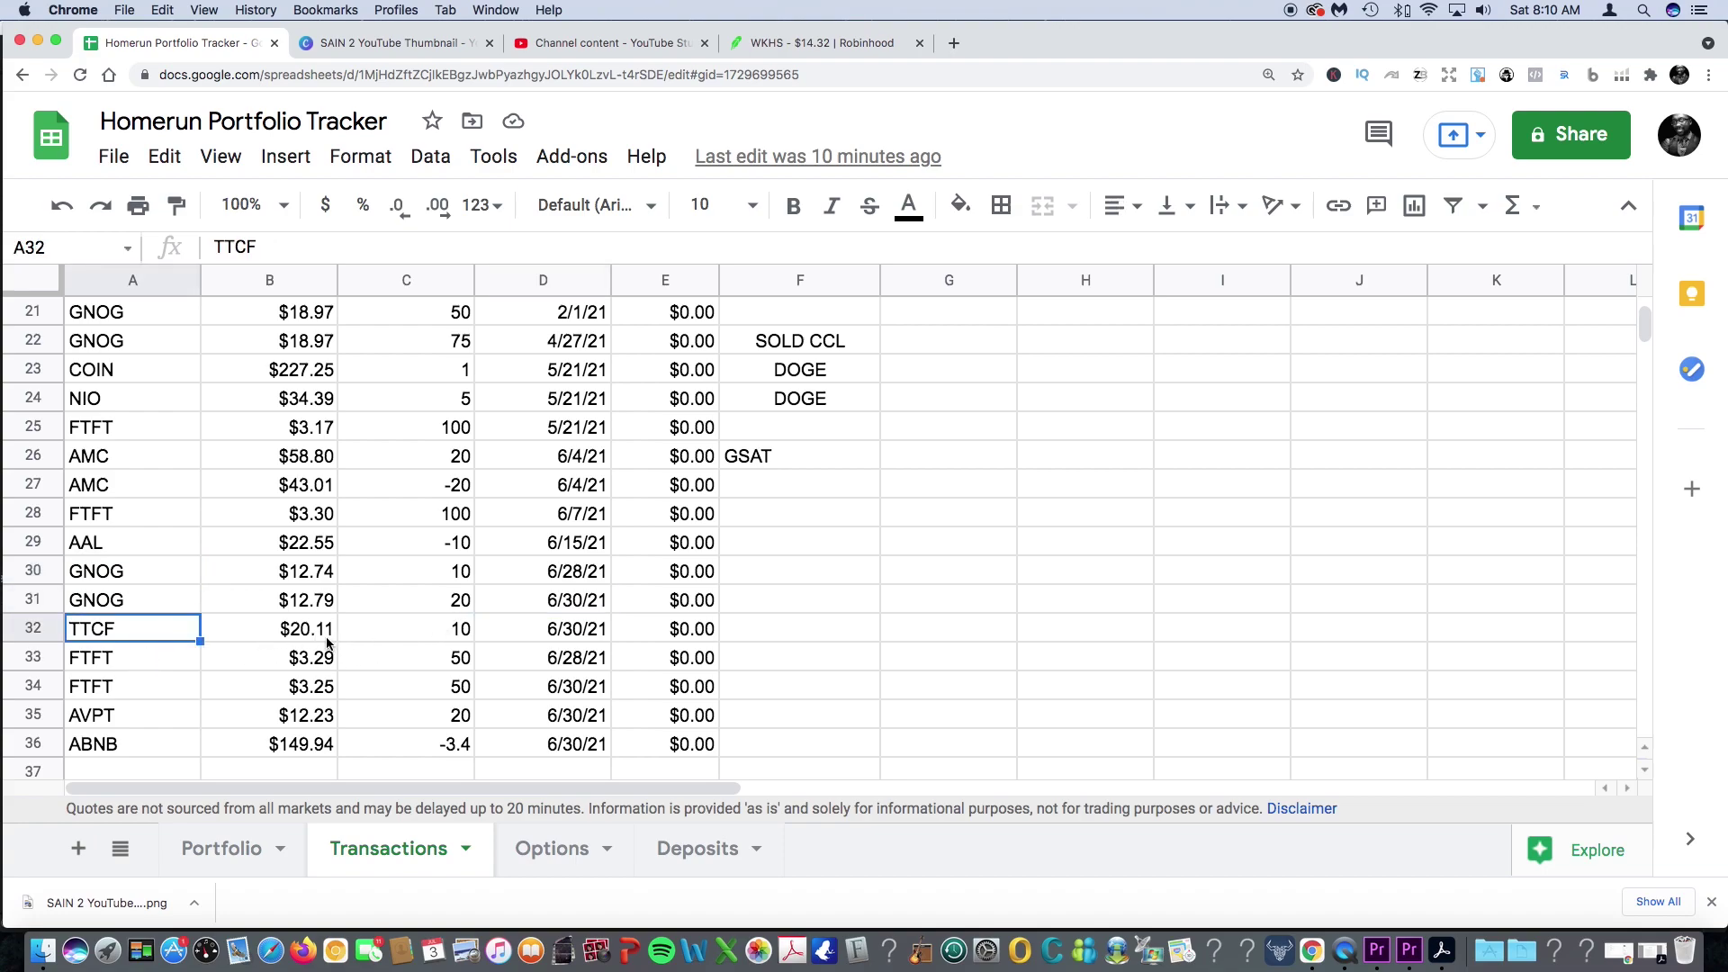
click(434, 633)
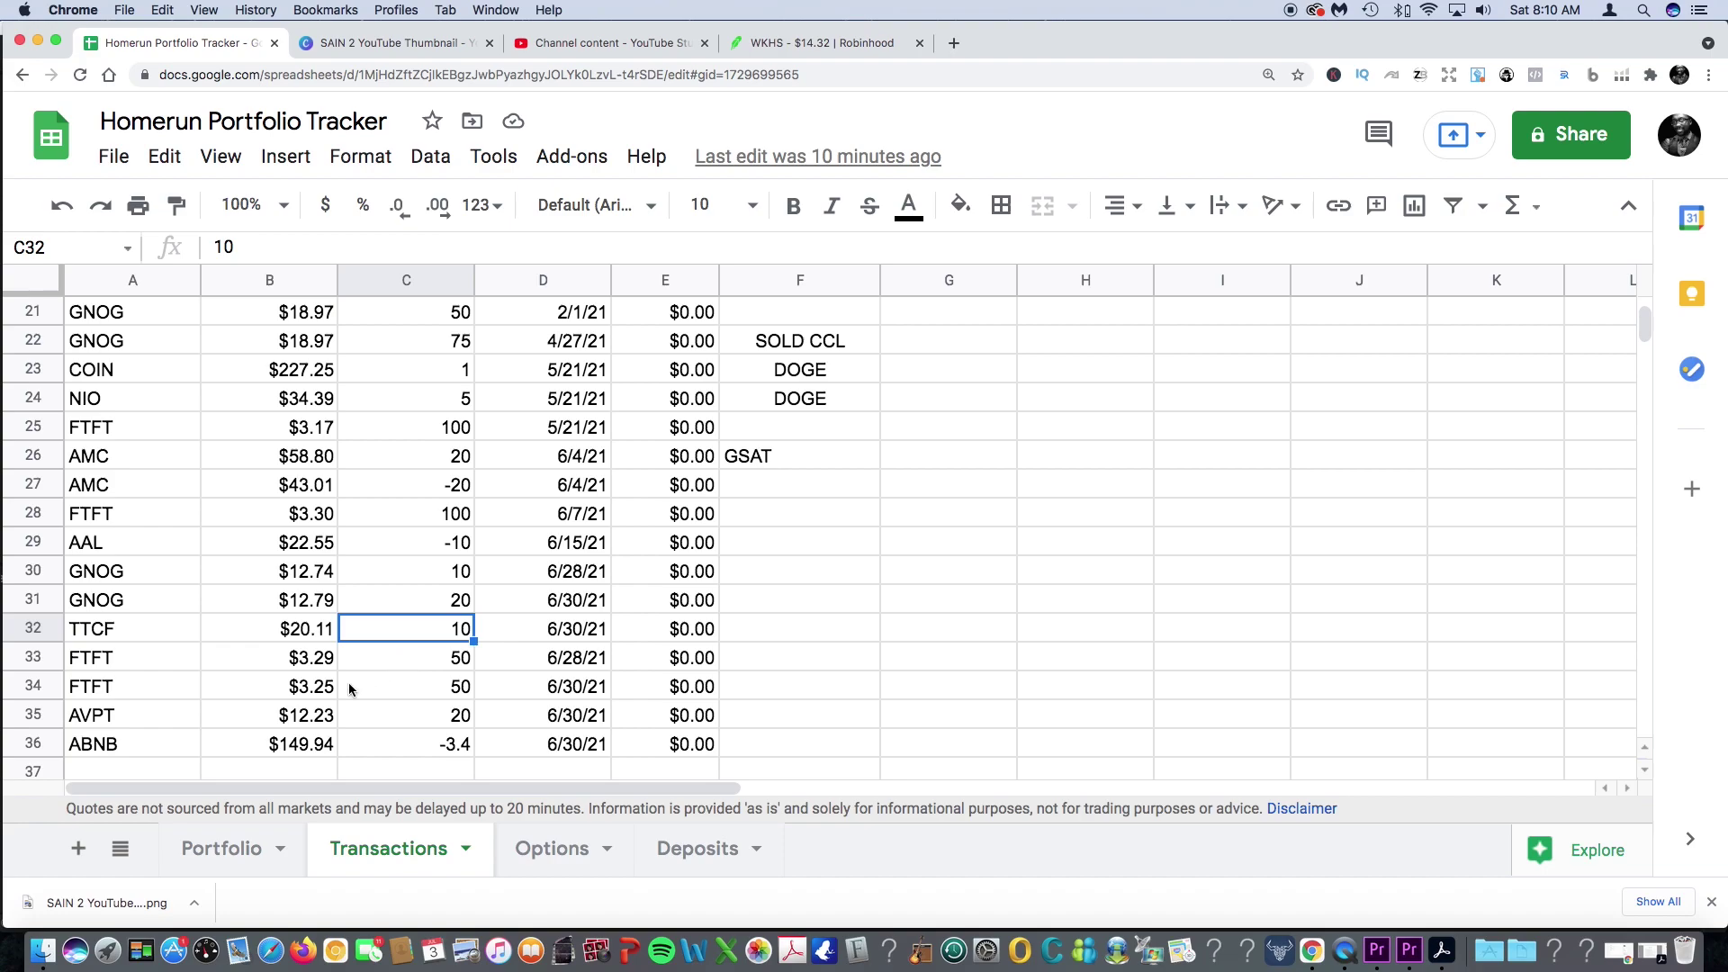
- Examine the FTFT, AVPT and ABNB transaction entries in rows 33 to 36, checking prices and share counts
click(137, 663)
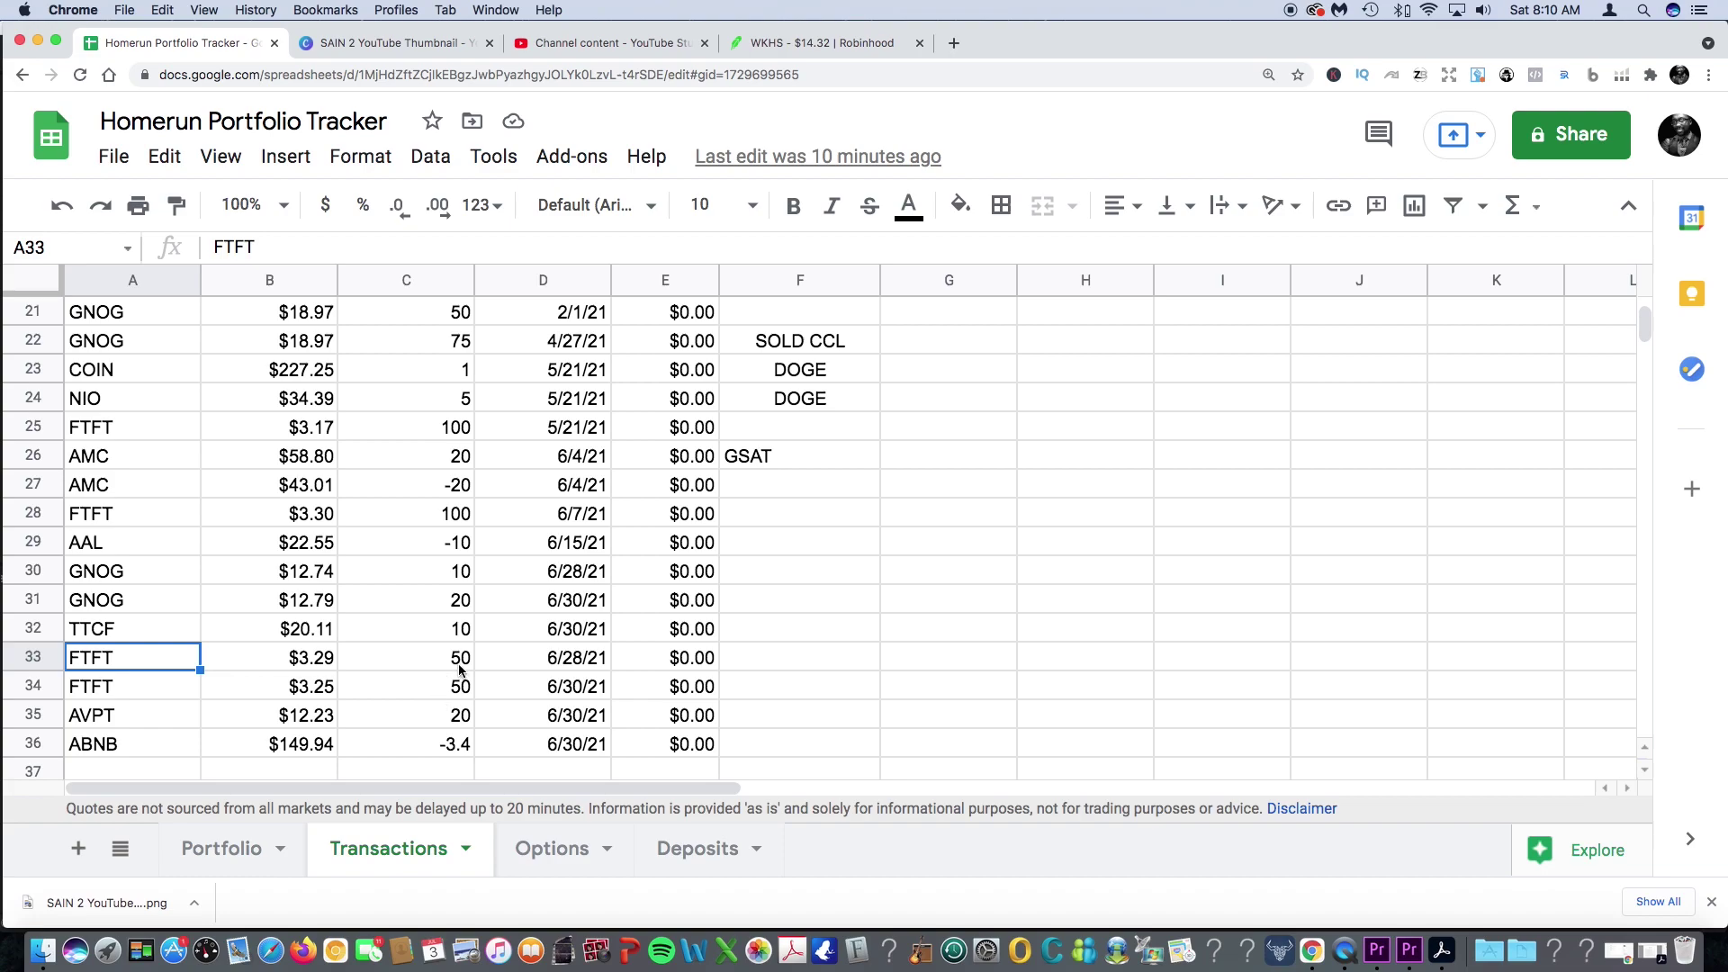
click(156, 720)
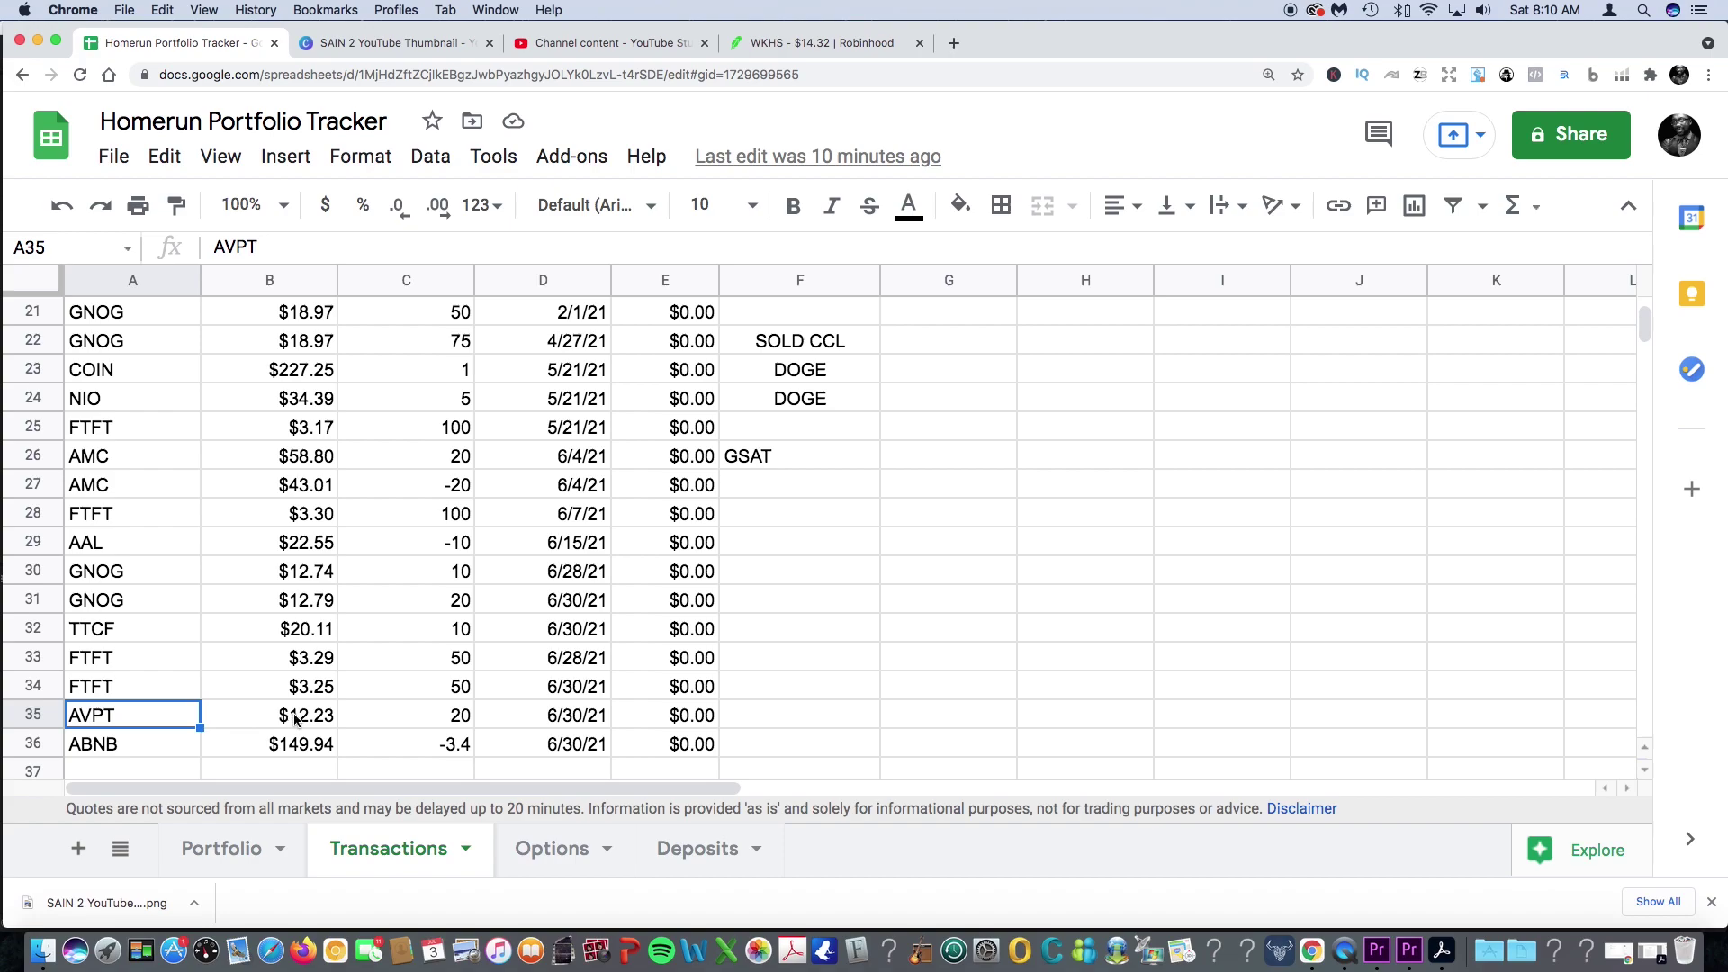
click(444, 724)
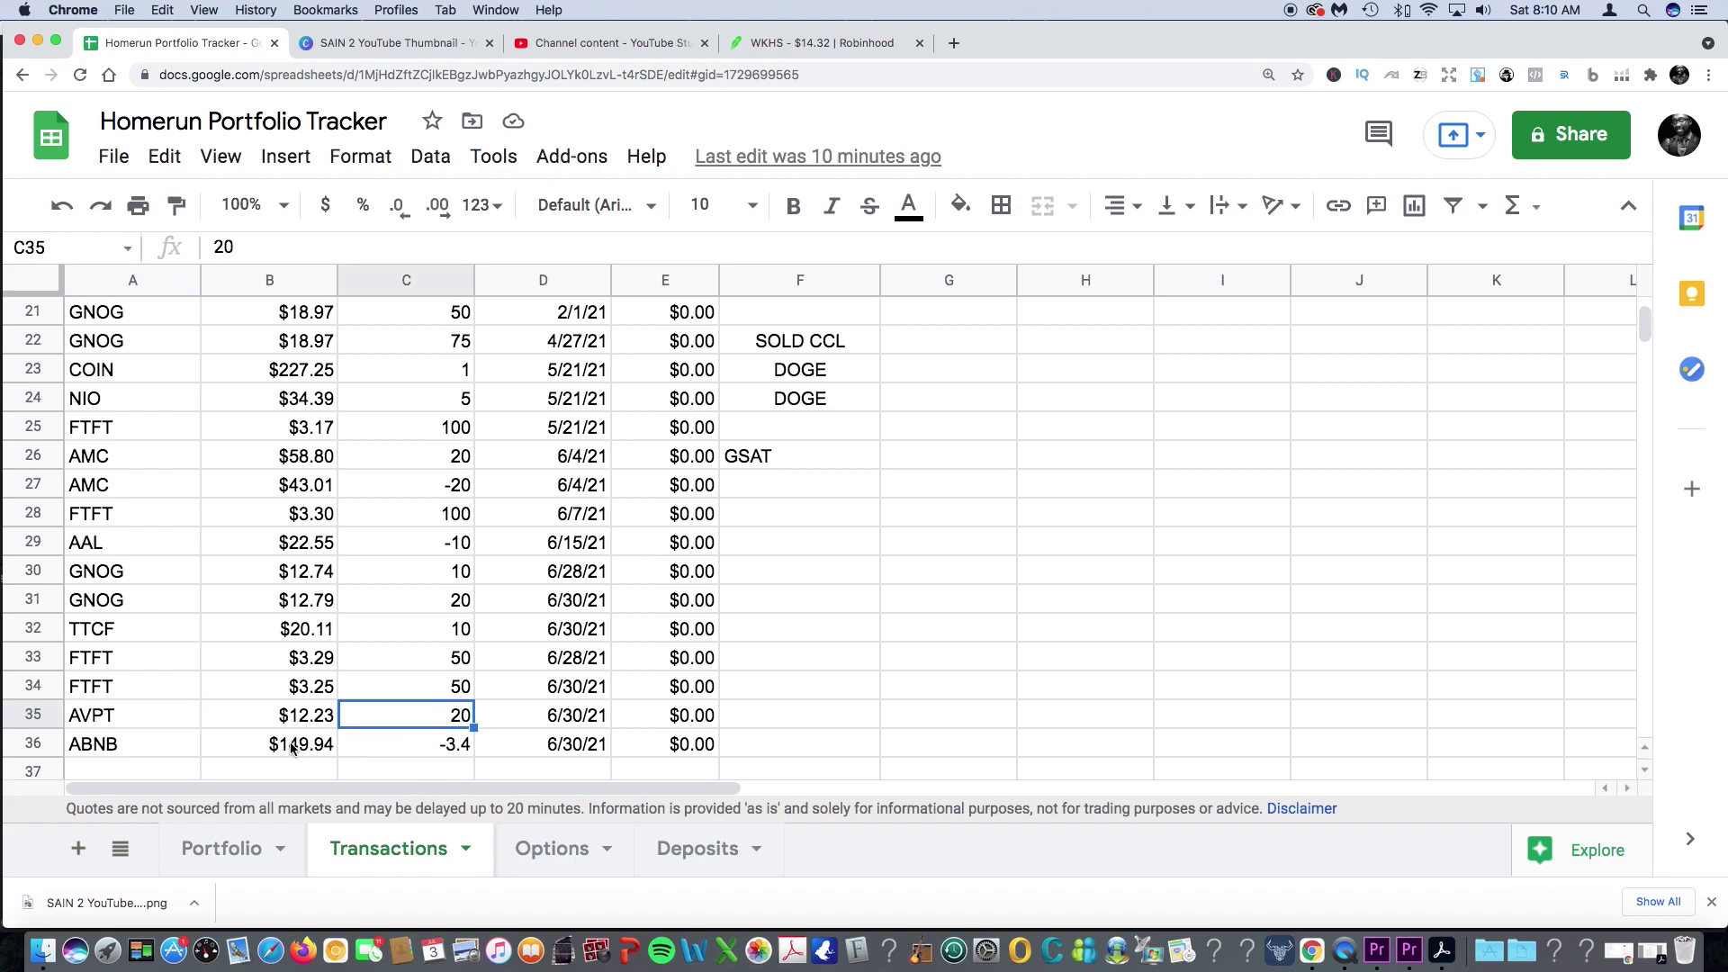
click(515, 717)
click(305, 720)
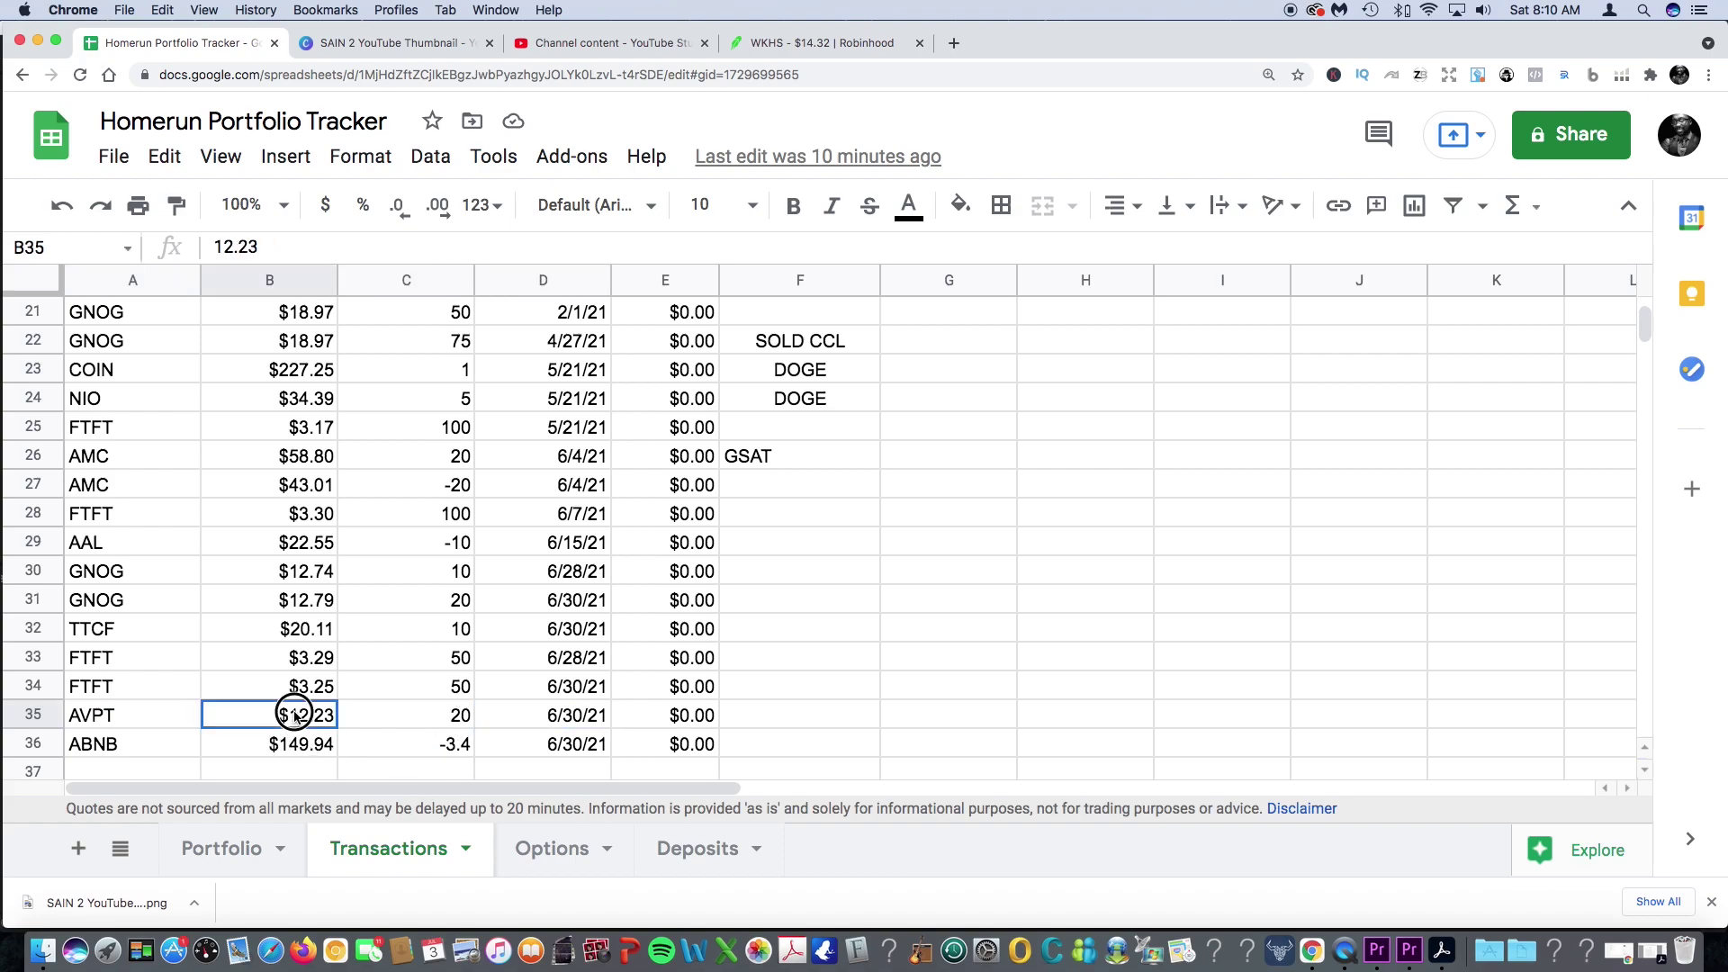
click(162, 751)
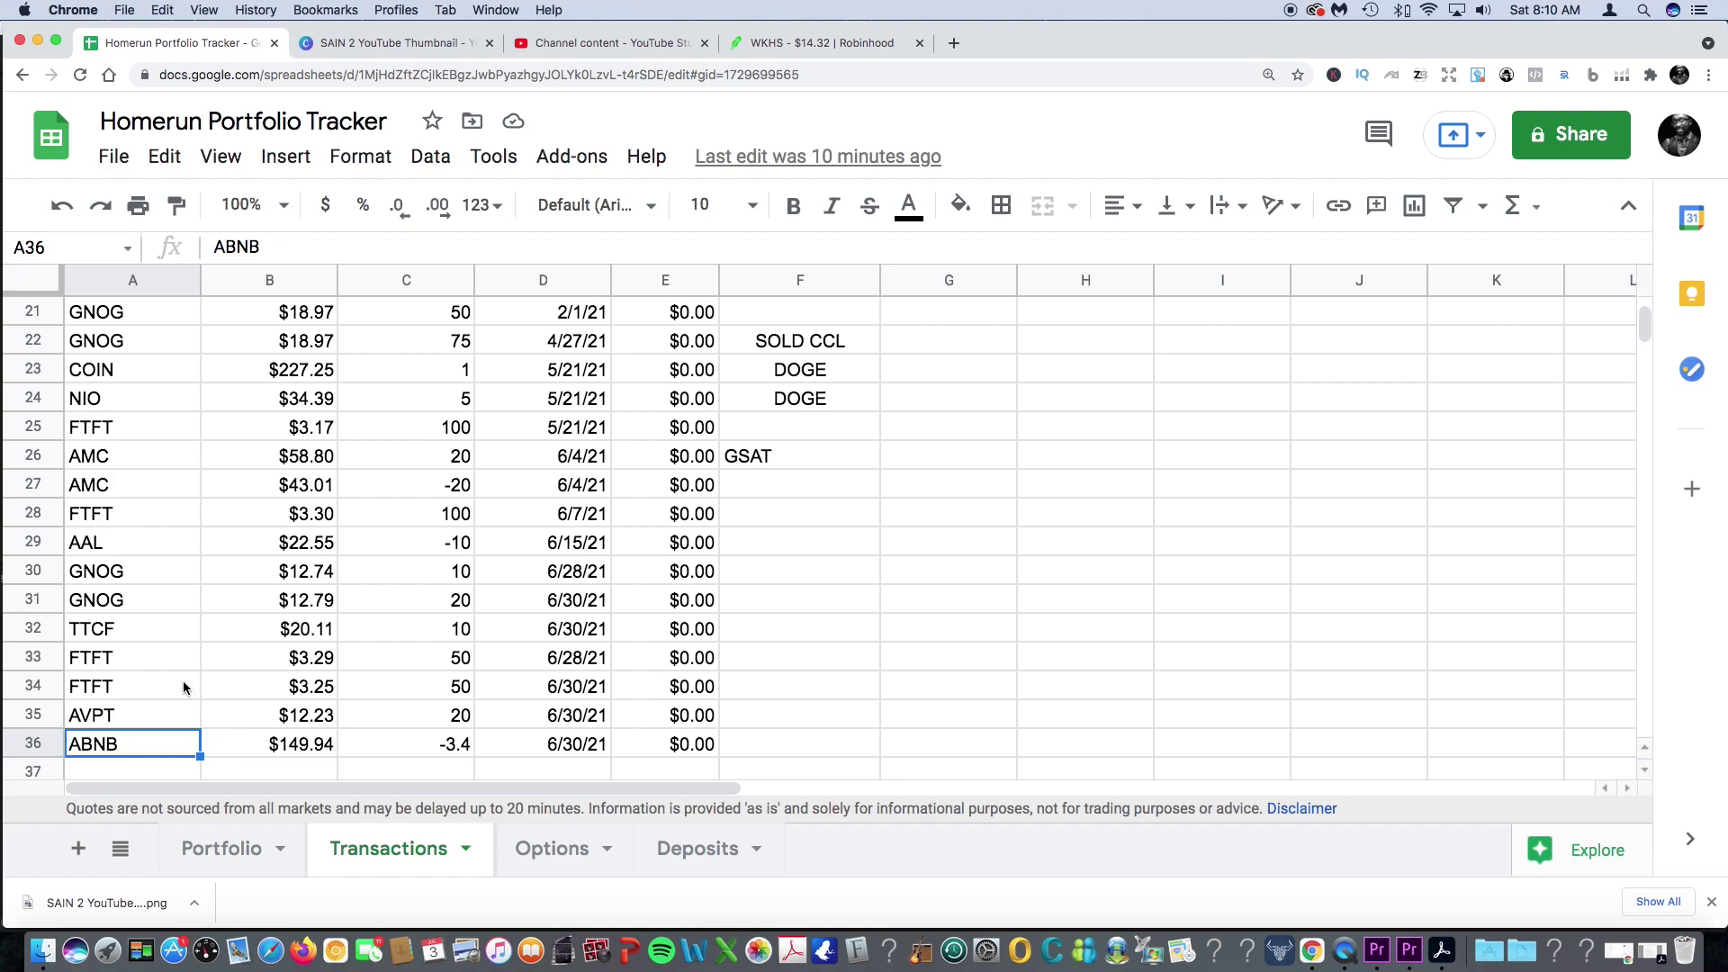
click(124, 661)
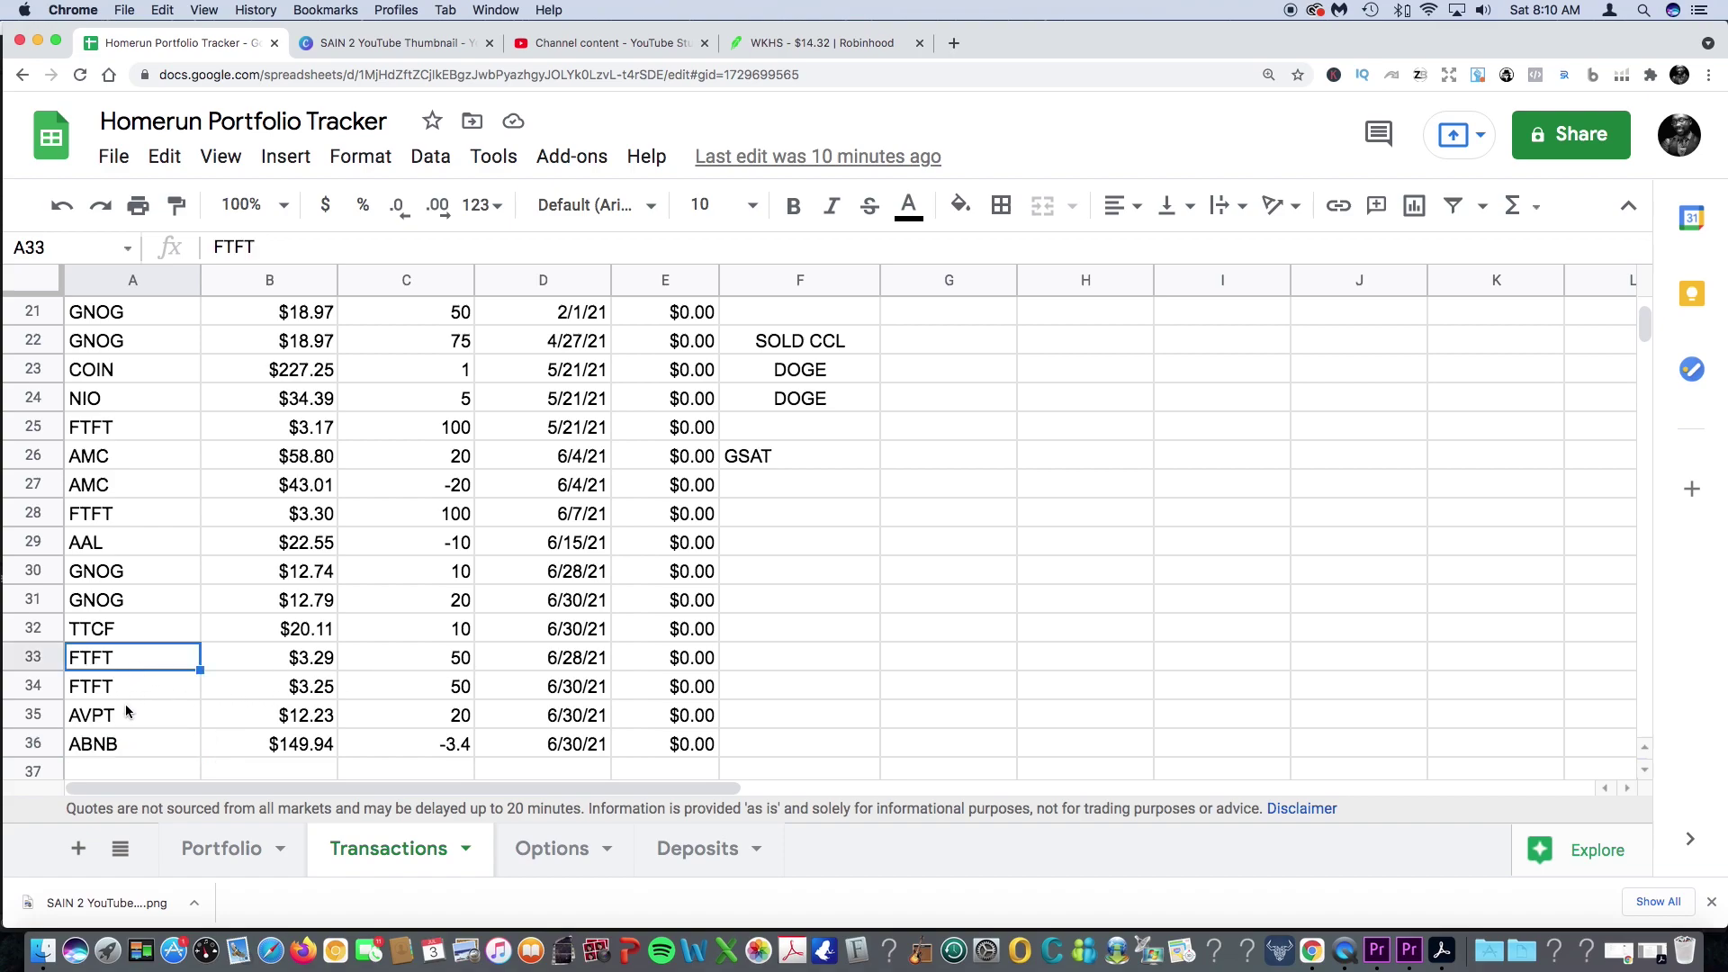
click(148, 605)
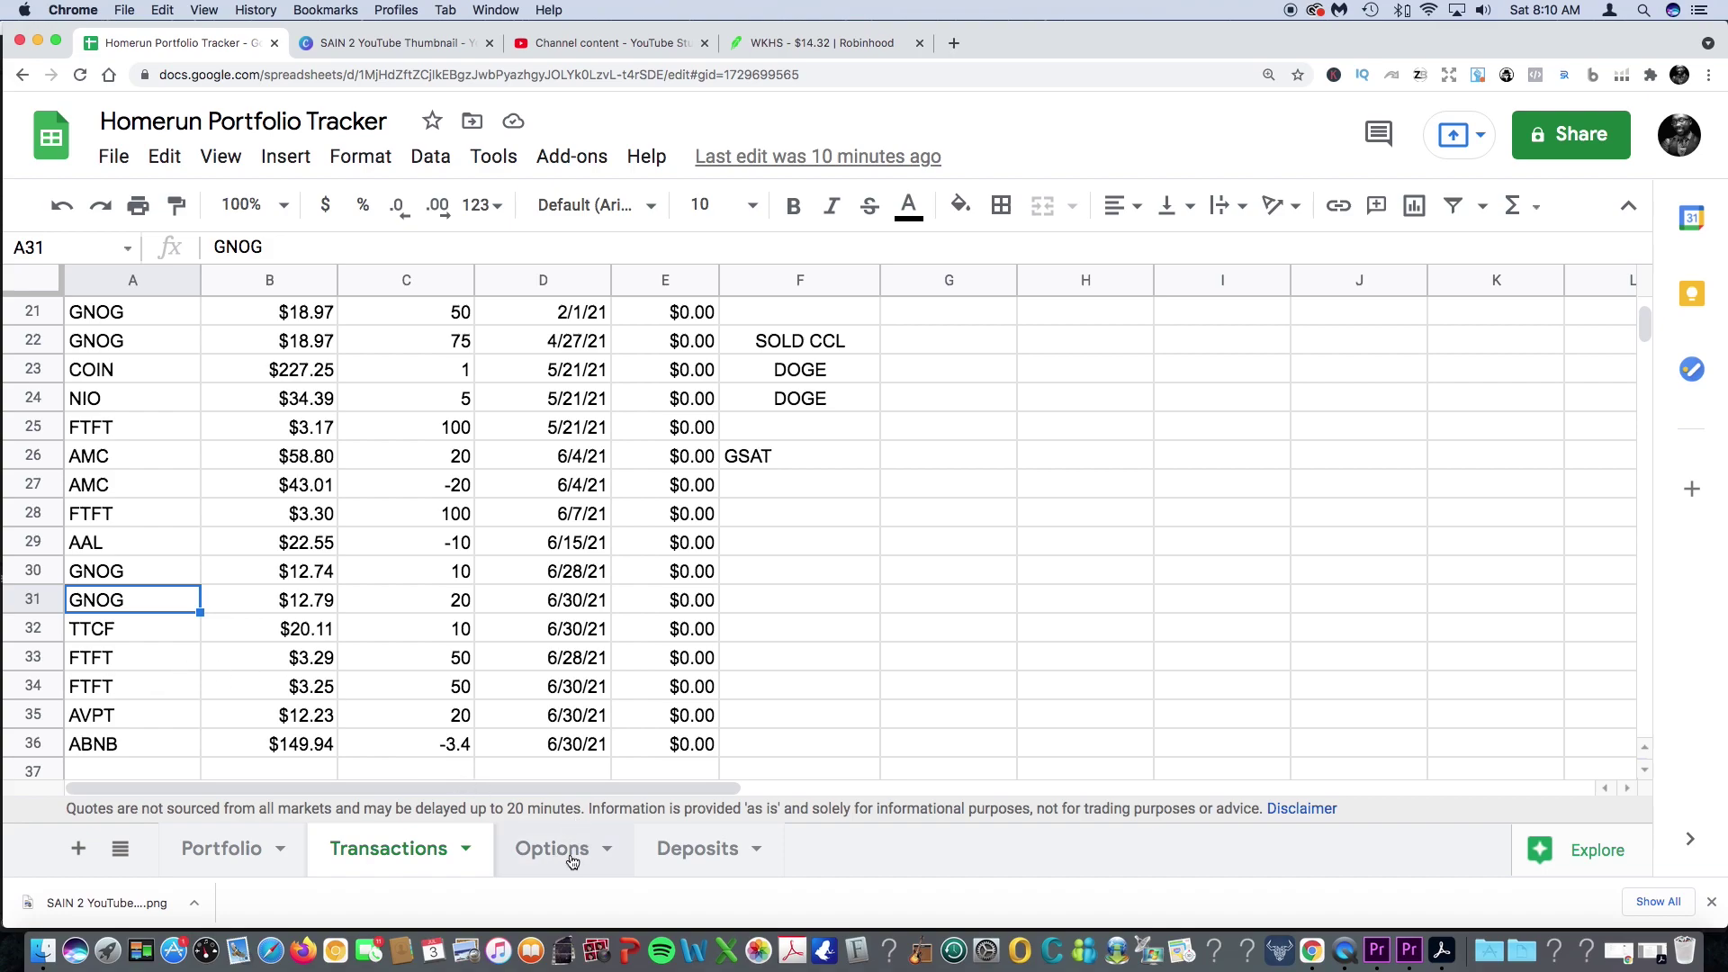
- Open the Deposits sheet and change the last weekly label in cell A27 to ENDING 7-3
click(677, 854)
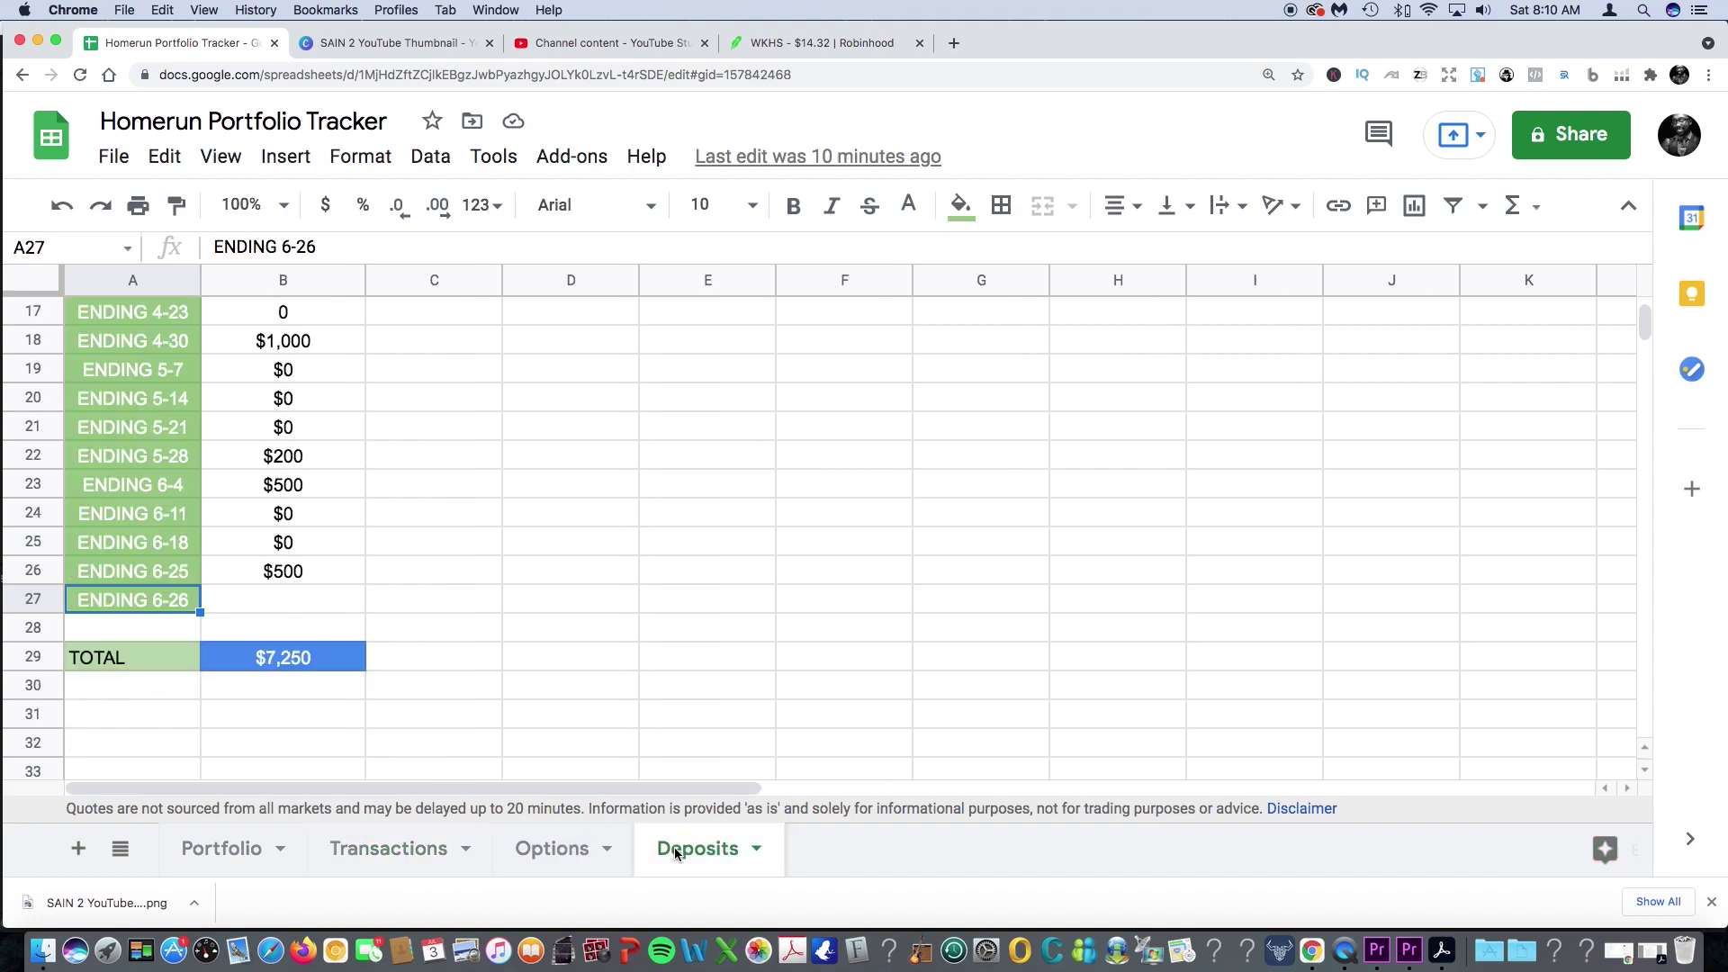
click(329, 607)
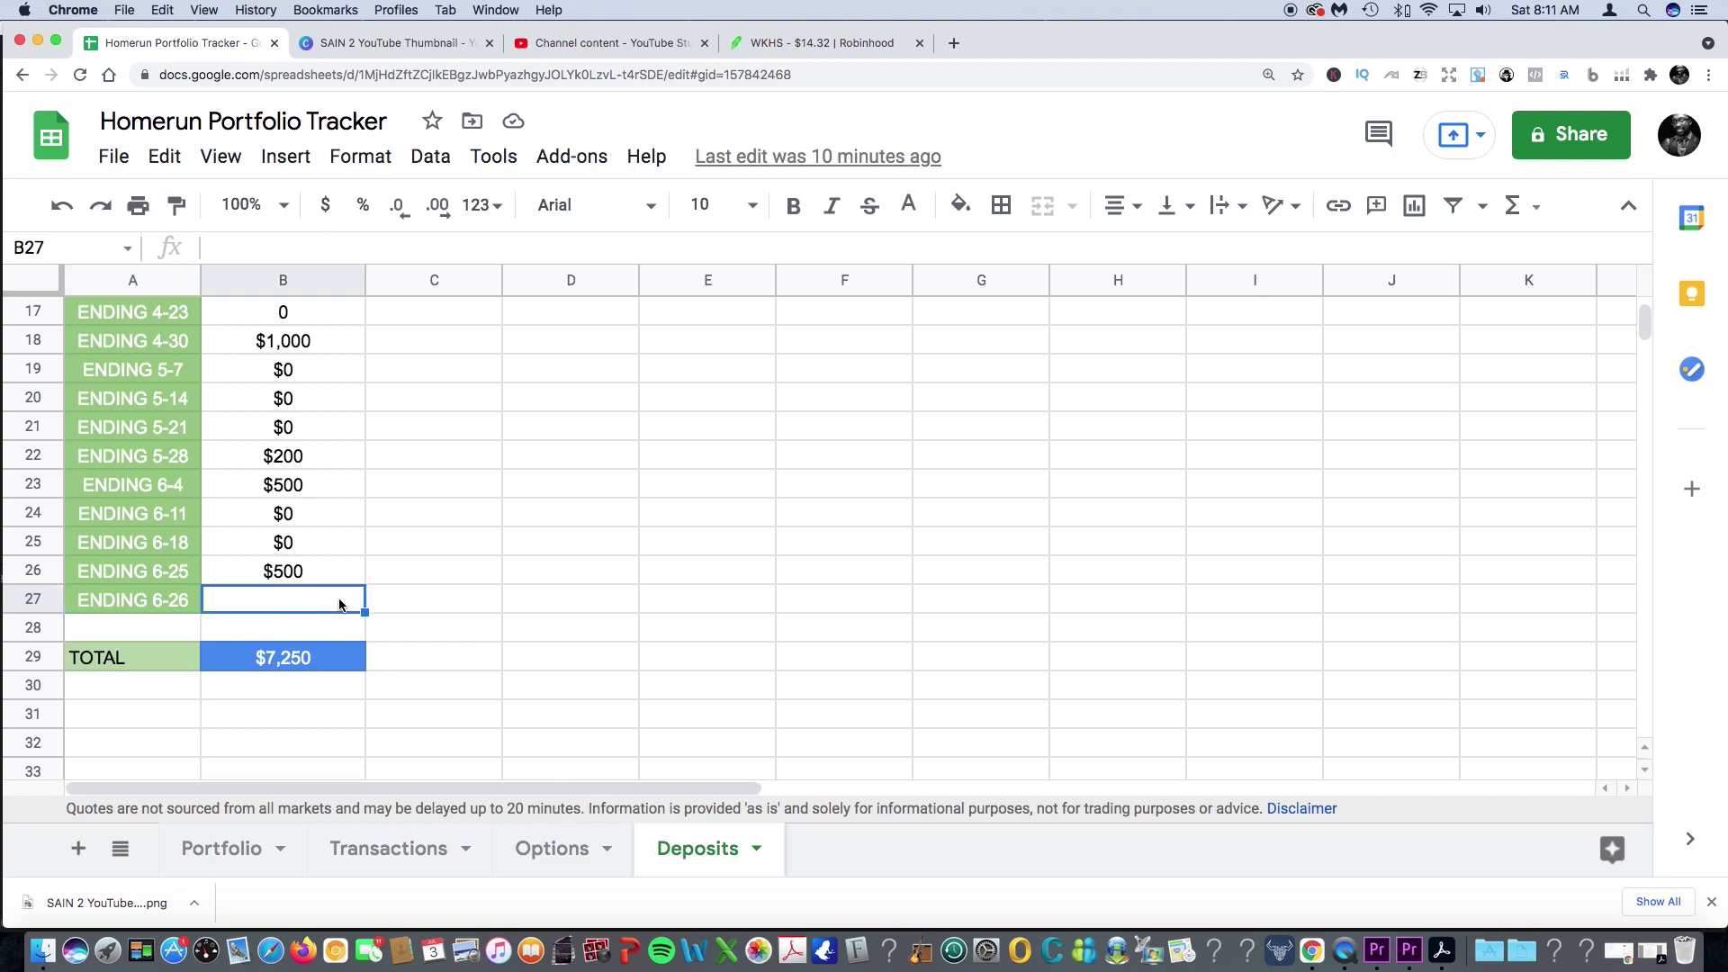
click(185, 602)
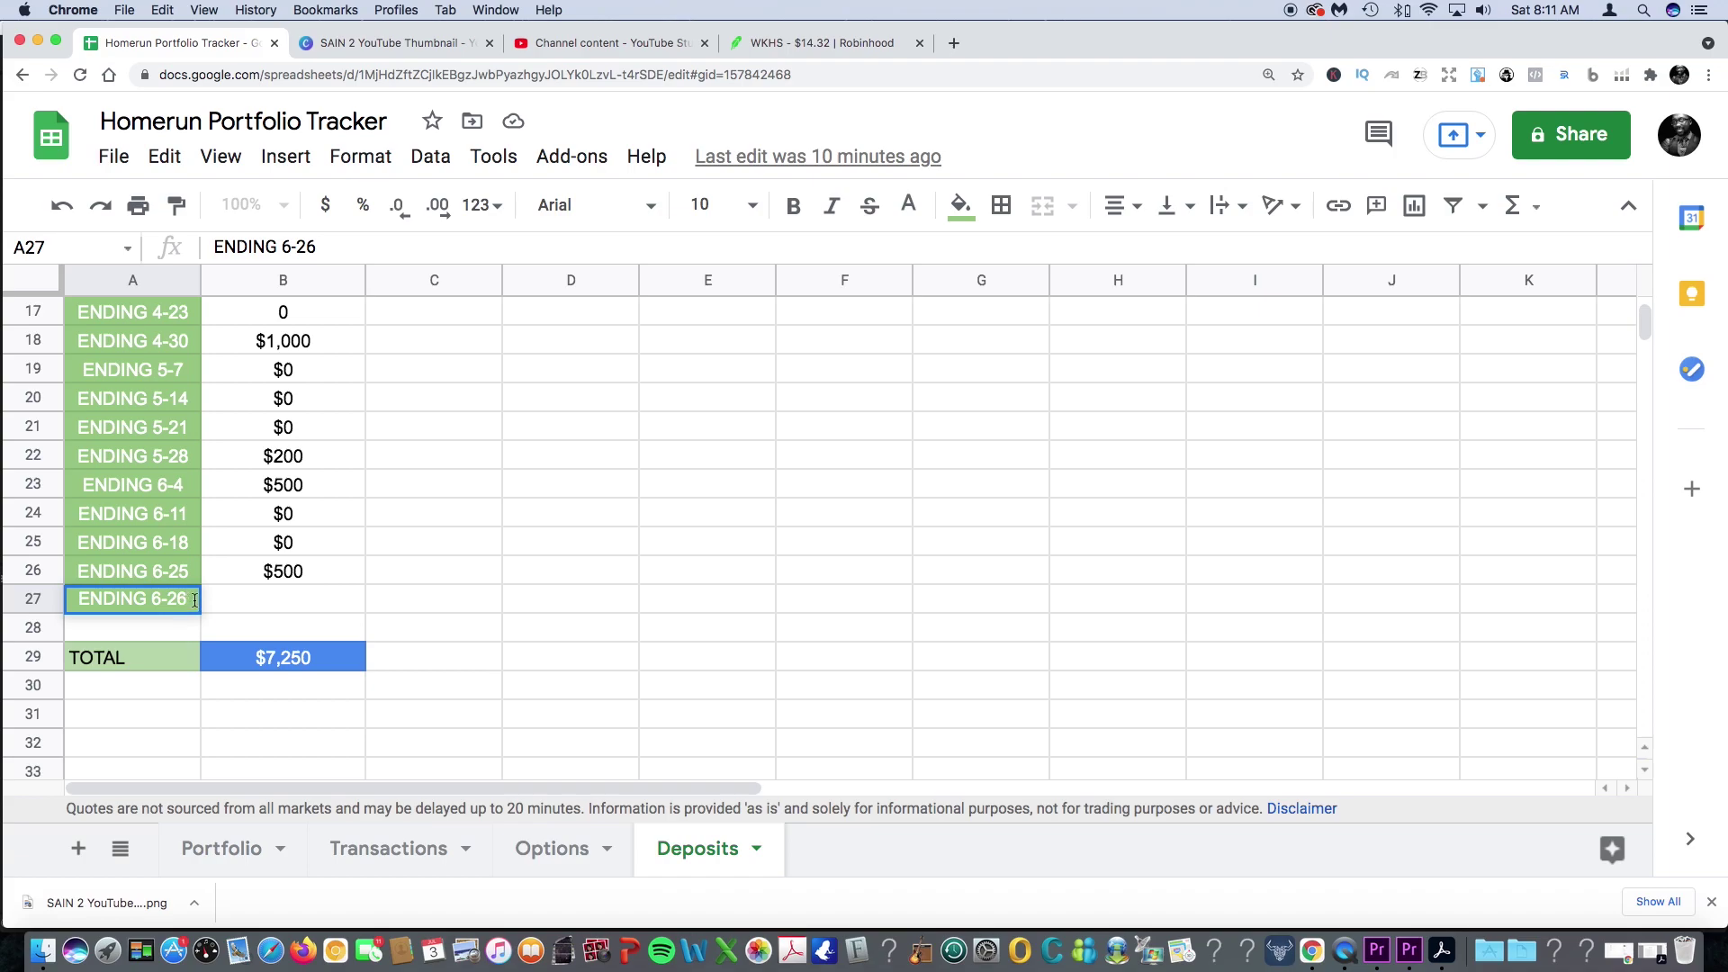
double_click(189, 599)
drag(185, 597, 149, 602)
text(7-3)
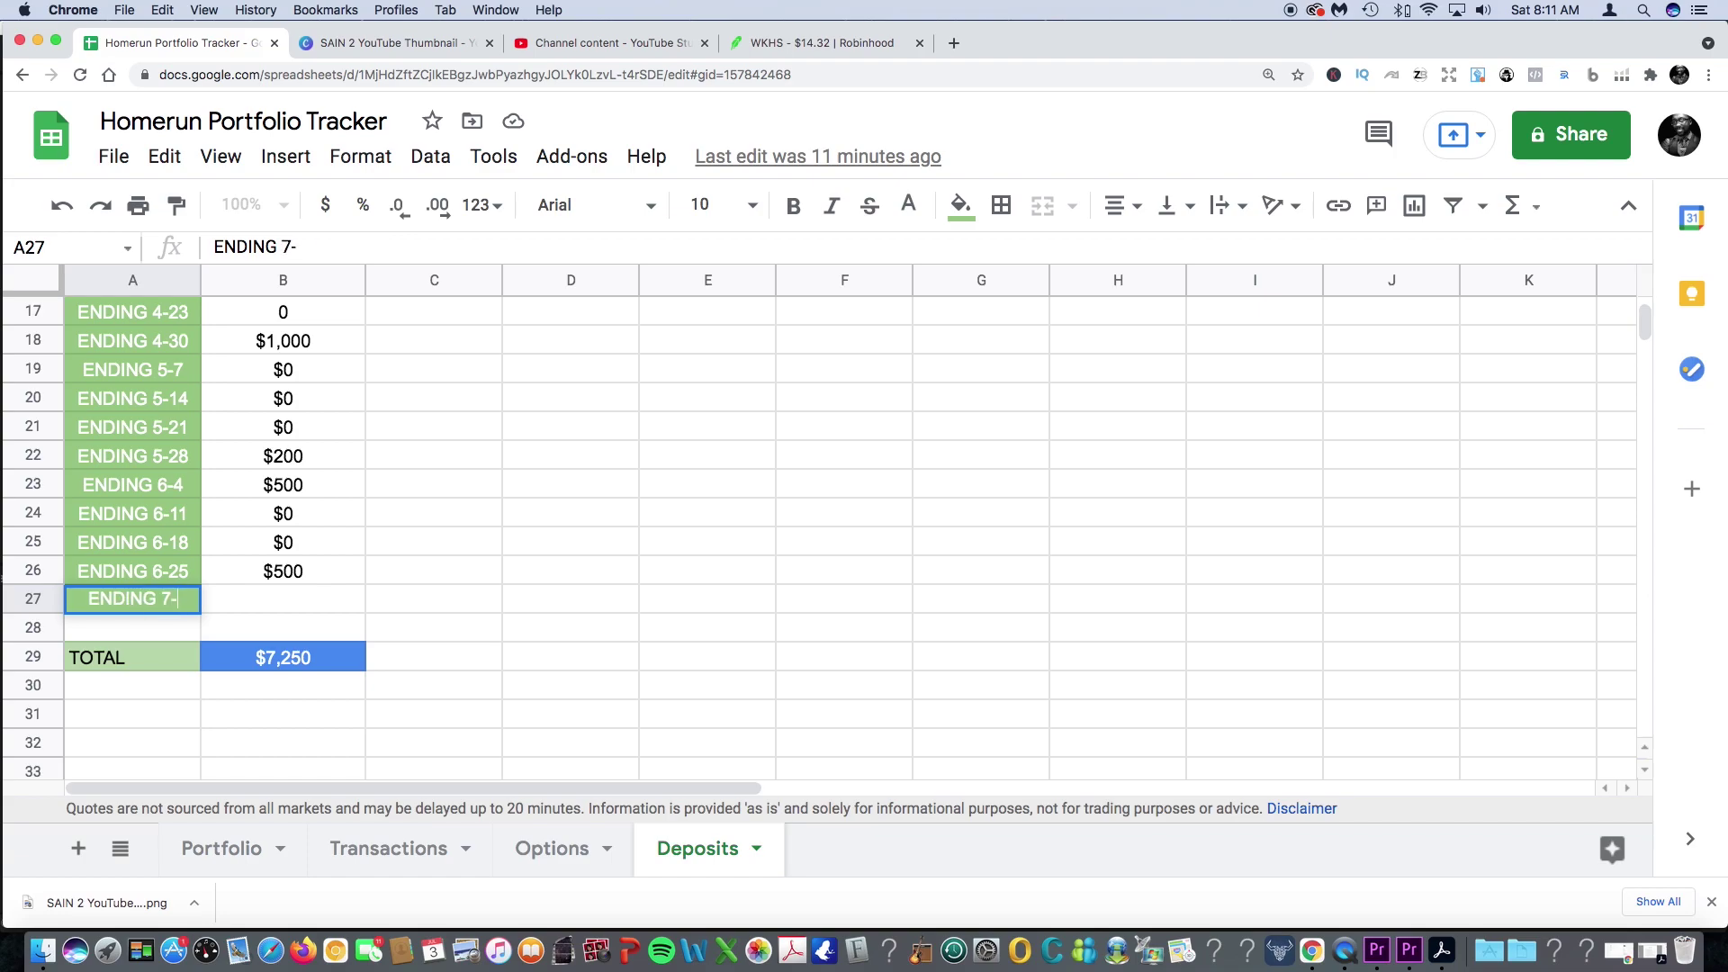
- Enter 0 as the deposit amount for the week ending 7-3 in cell B27
click(295, 598)
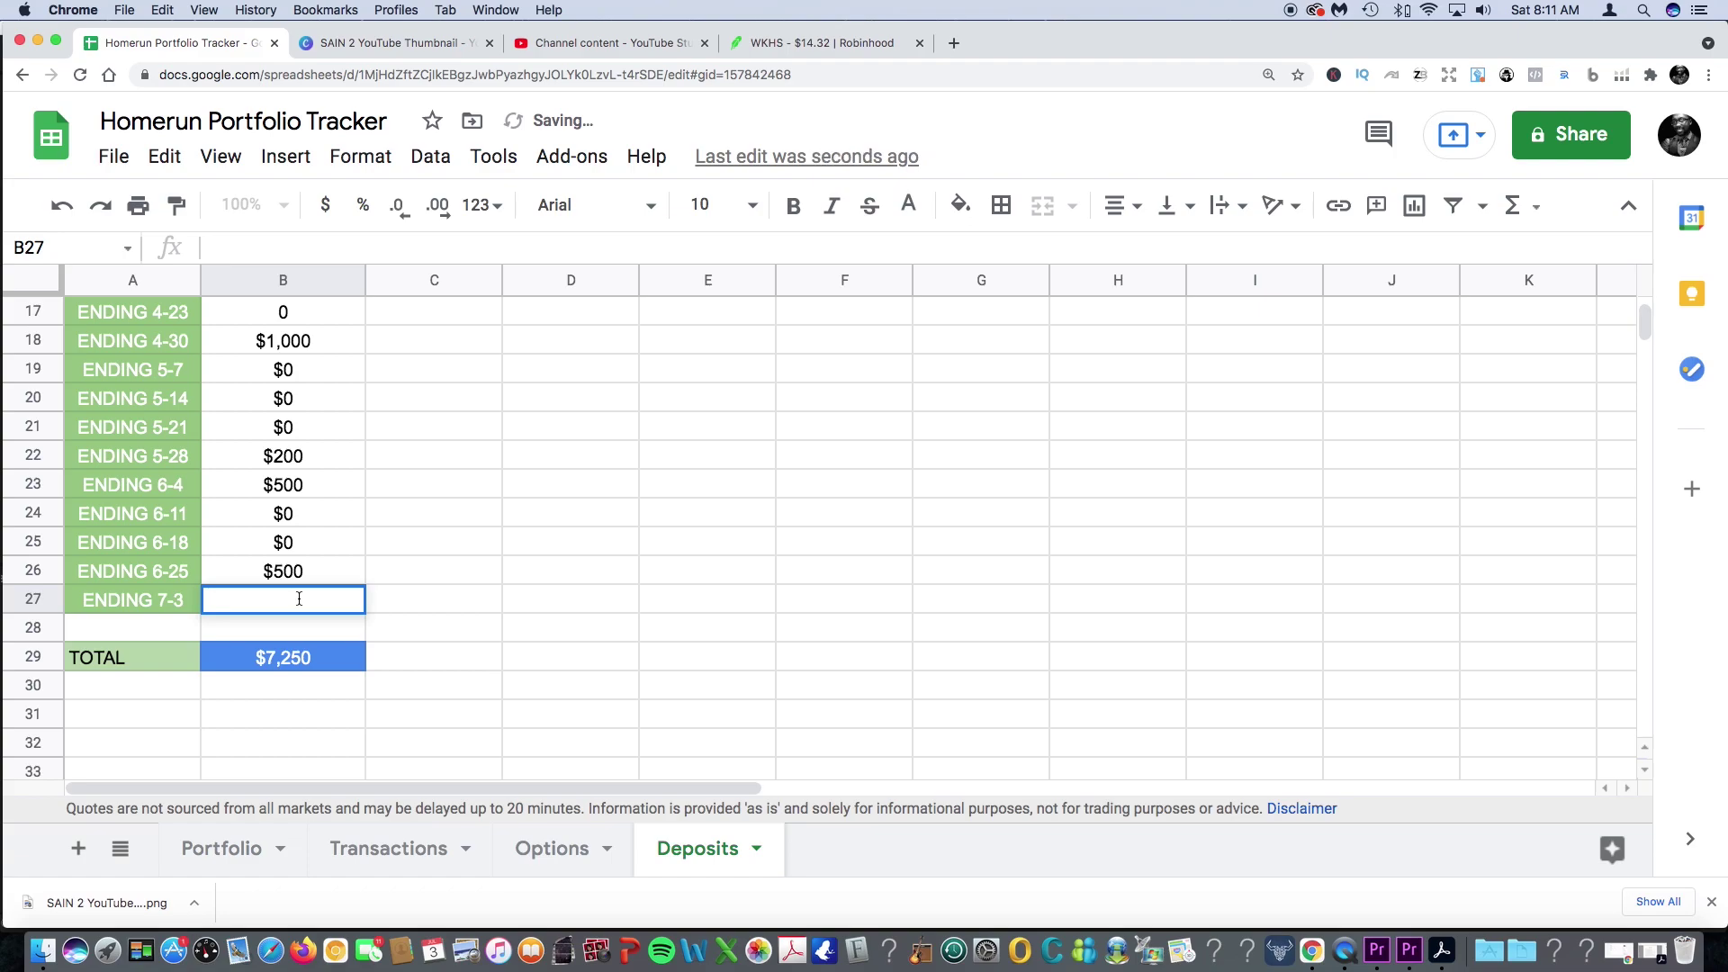
click(379, 611)
click(297, 605)
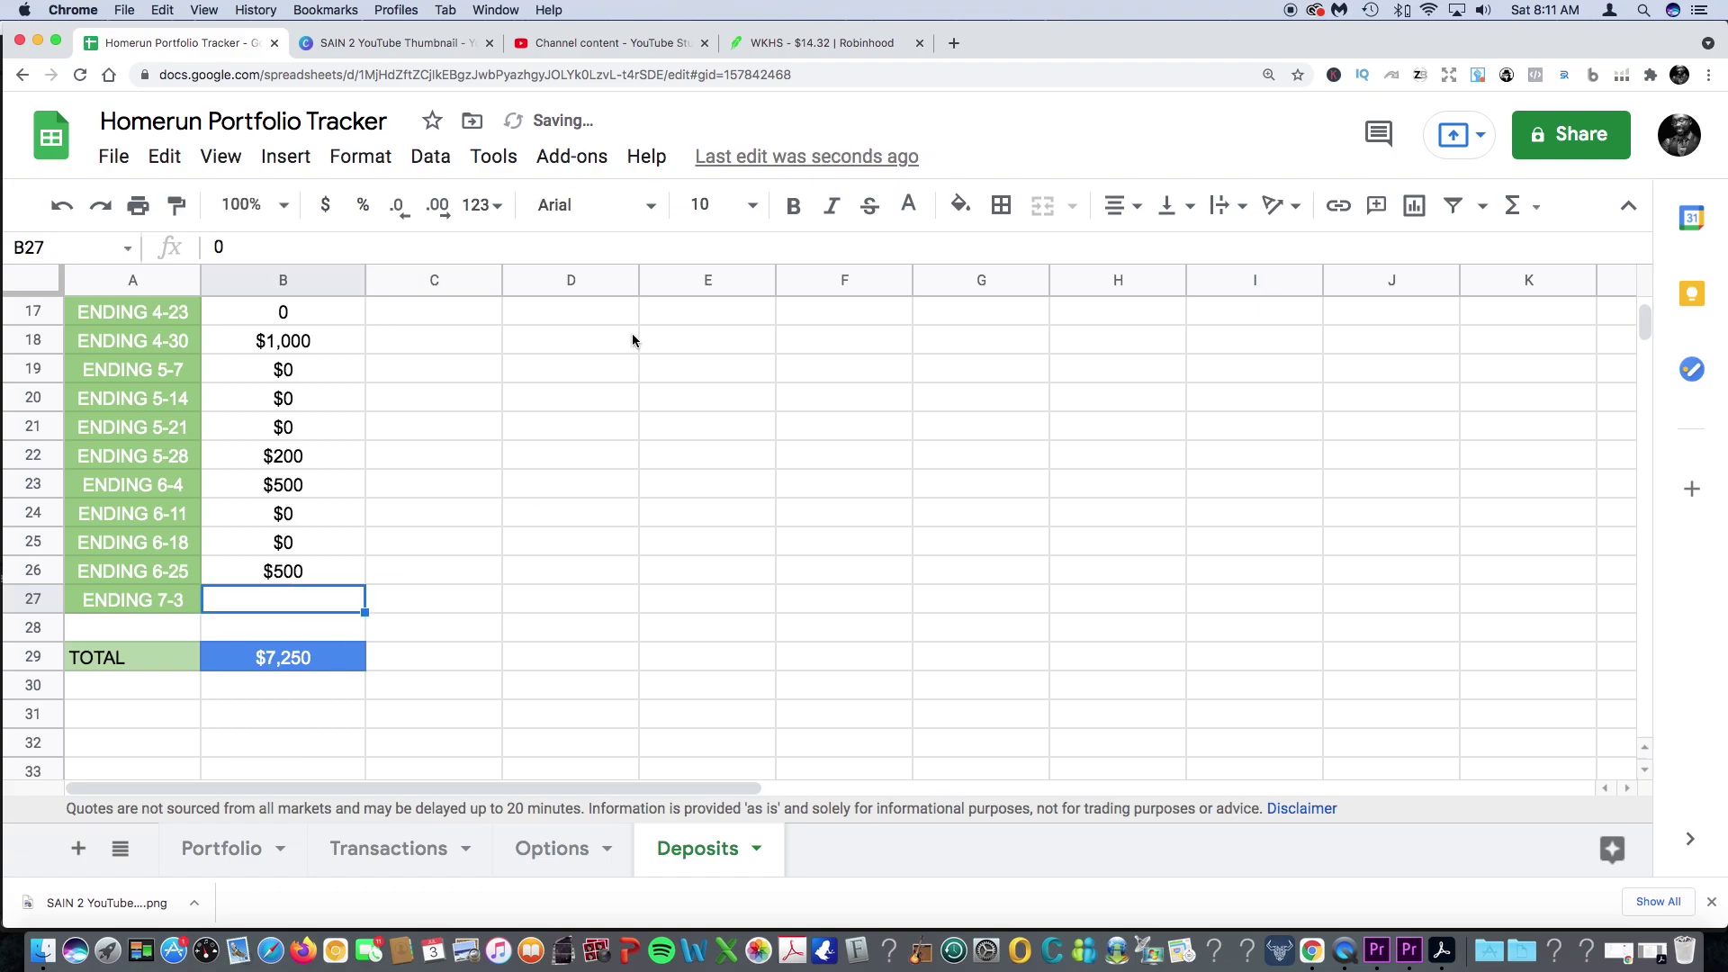
click(960, 206)
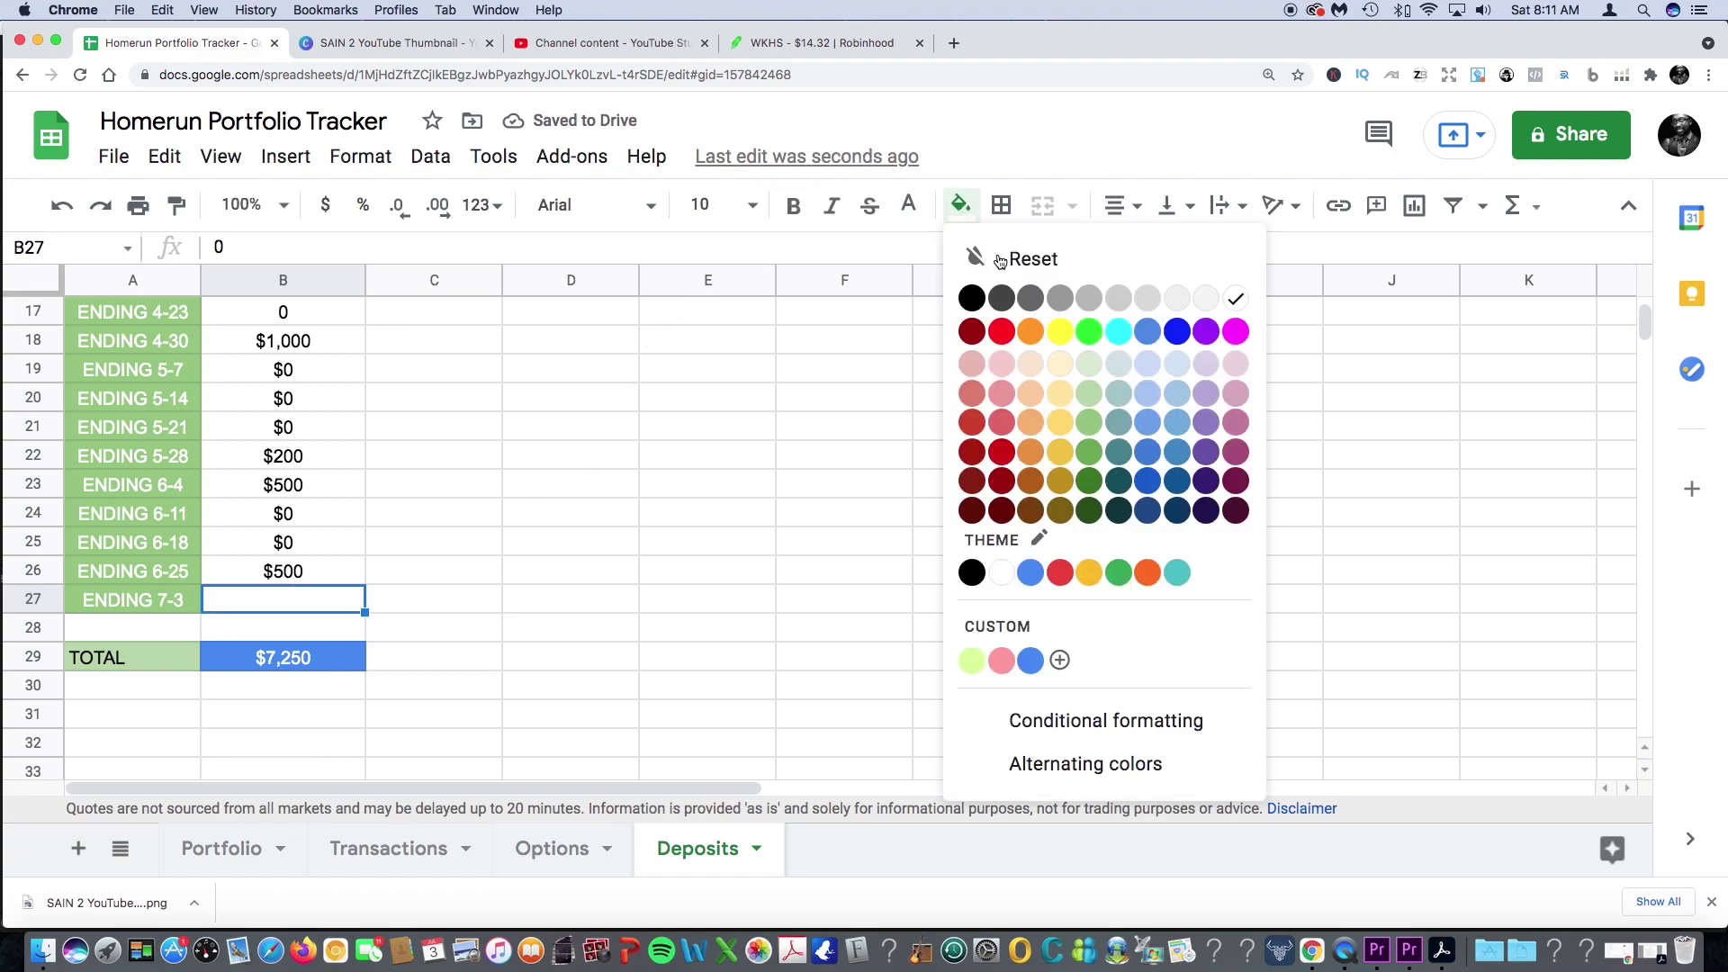
click(976, 291)
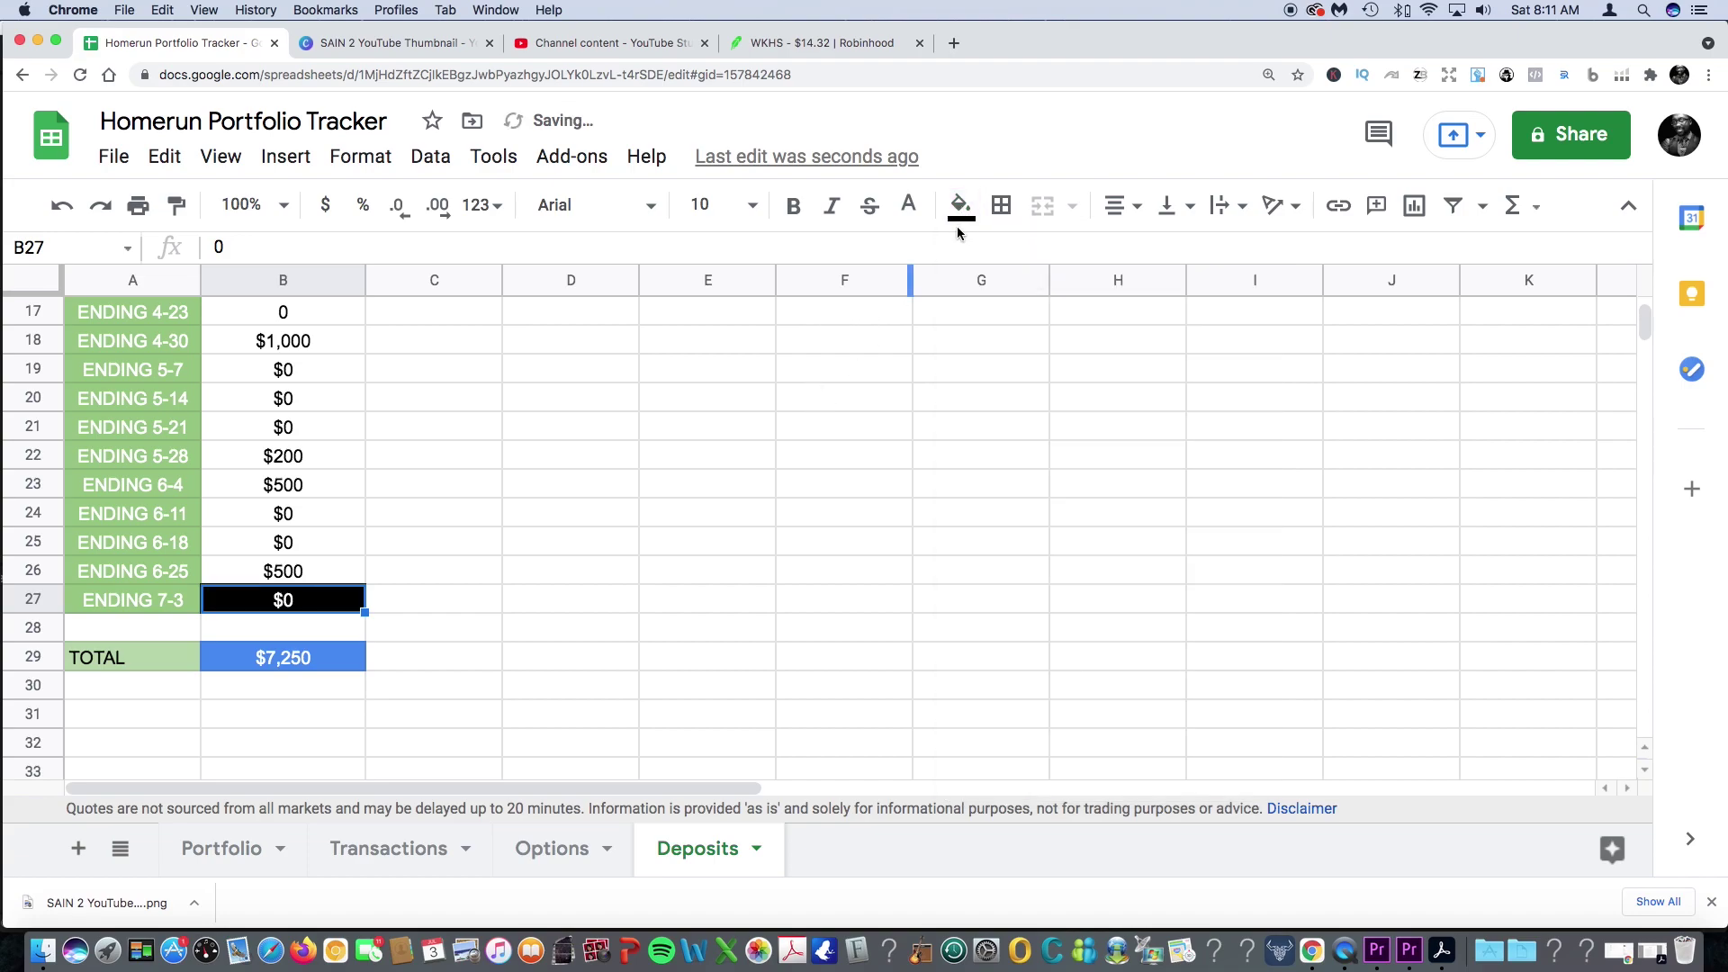
key(super+z)
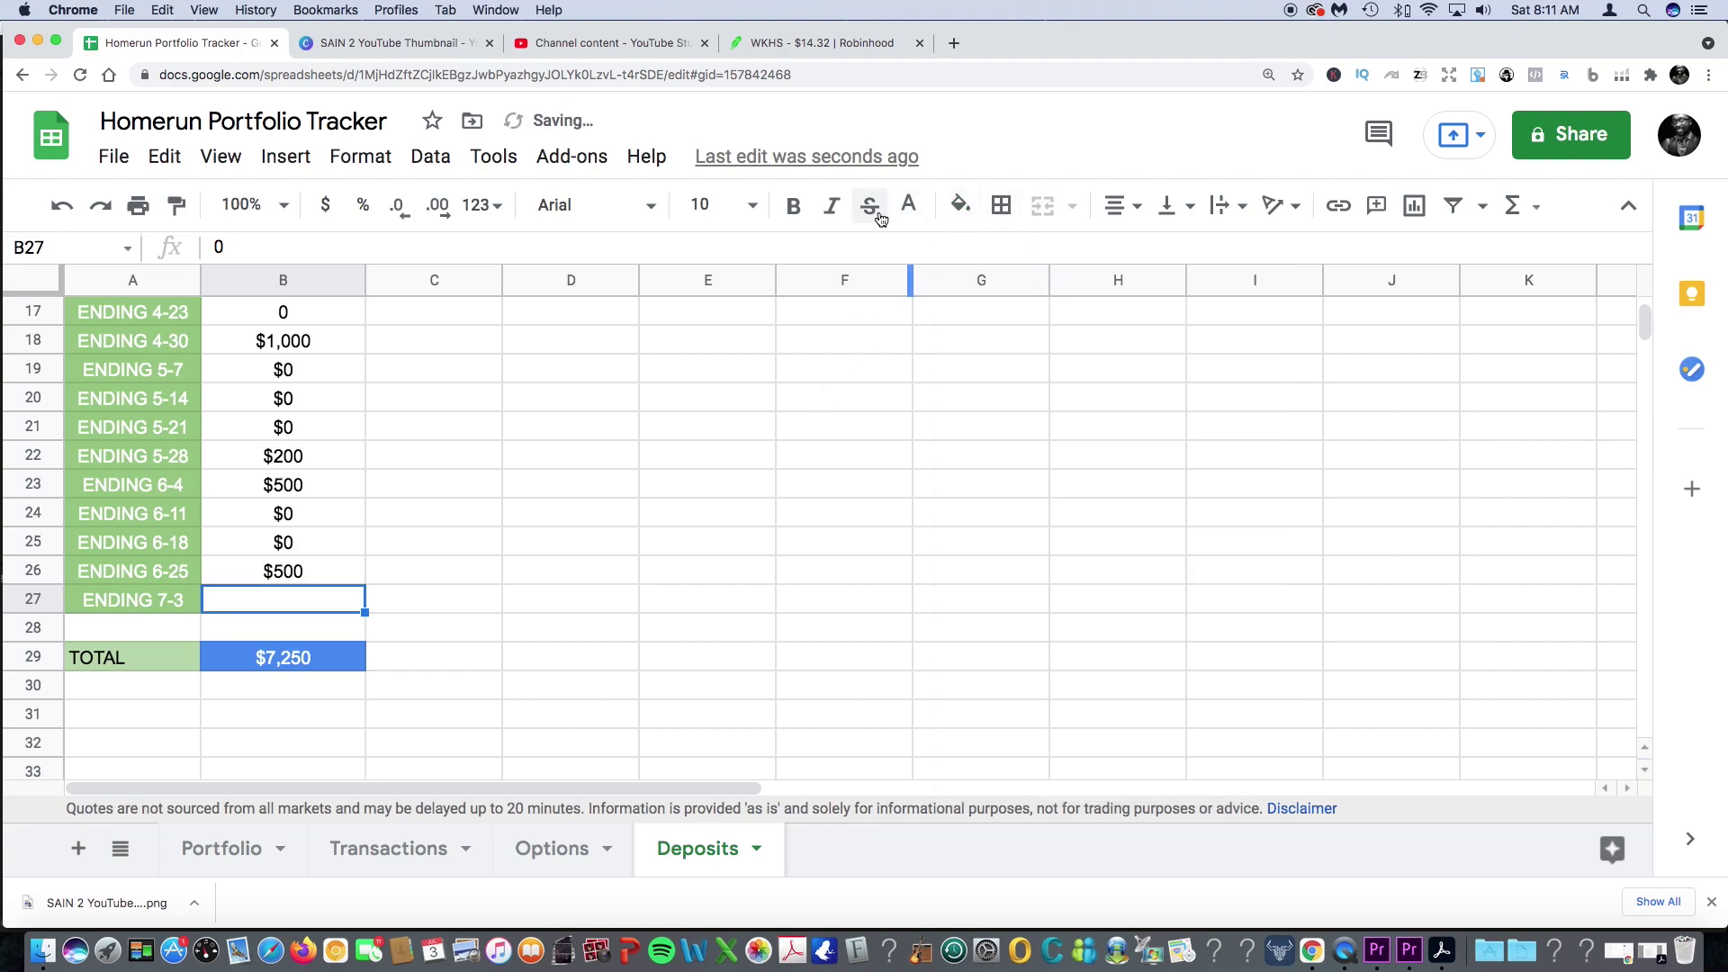
- Set the text color of the deposit amount in cell B27 to black
click(910, 205)
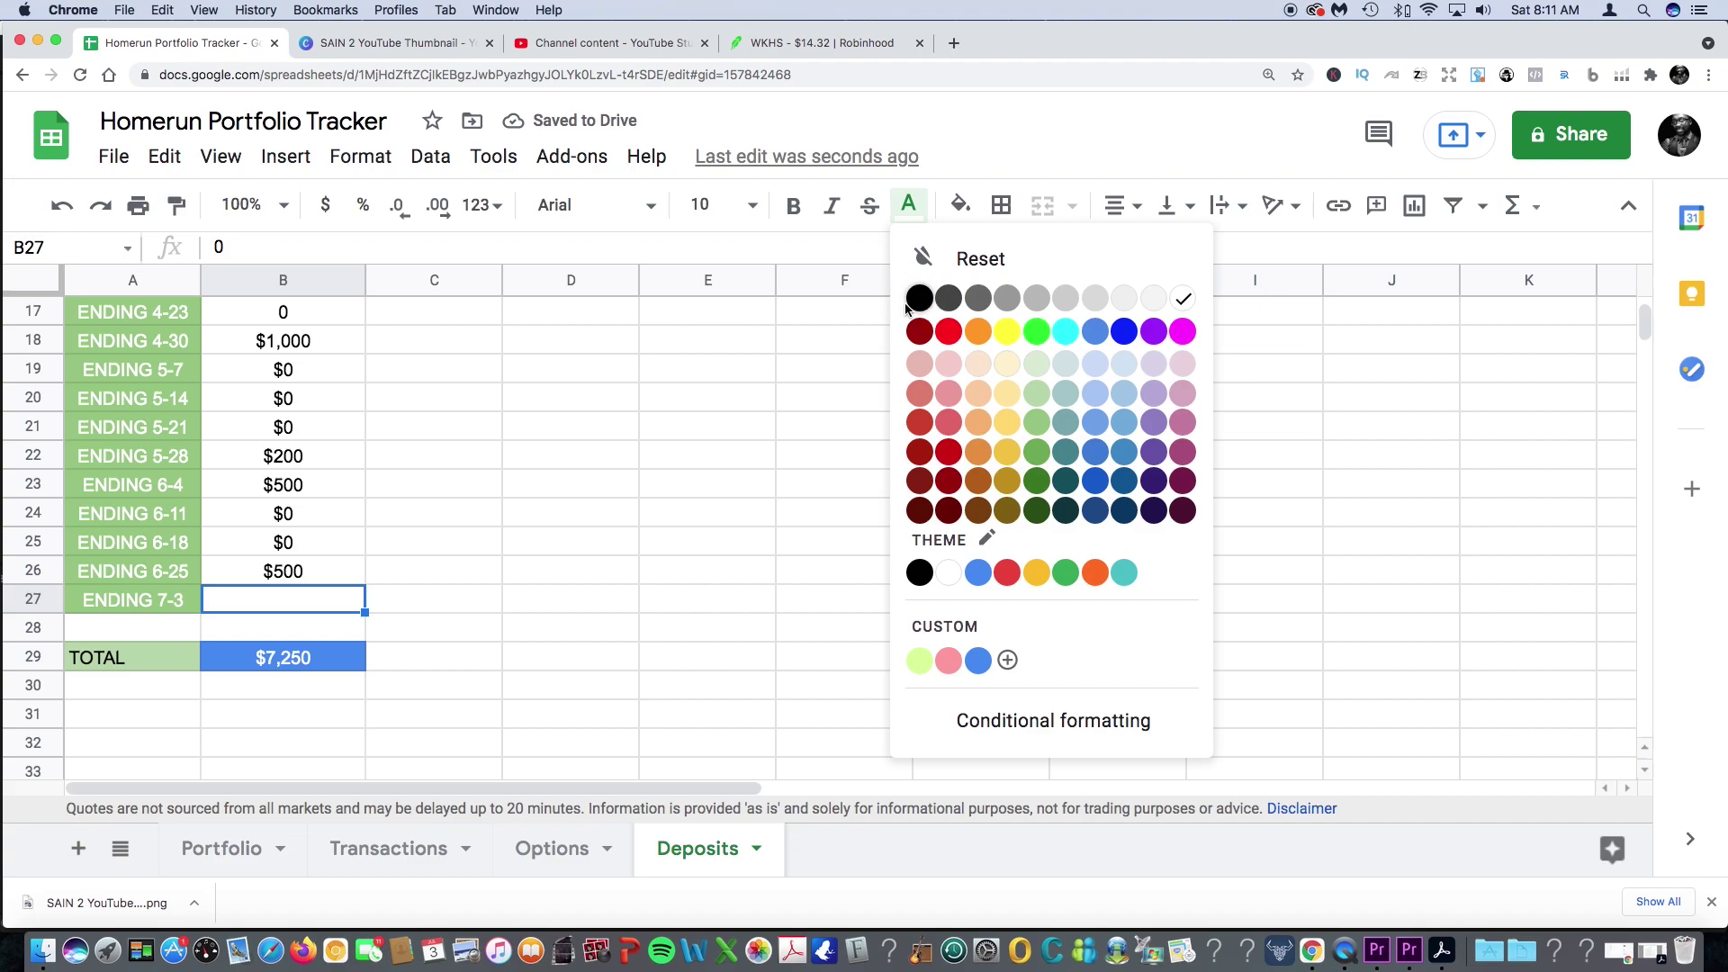
click(920, 300)
click(628, 543)
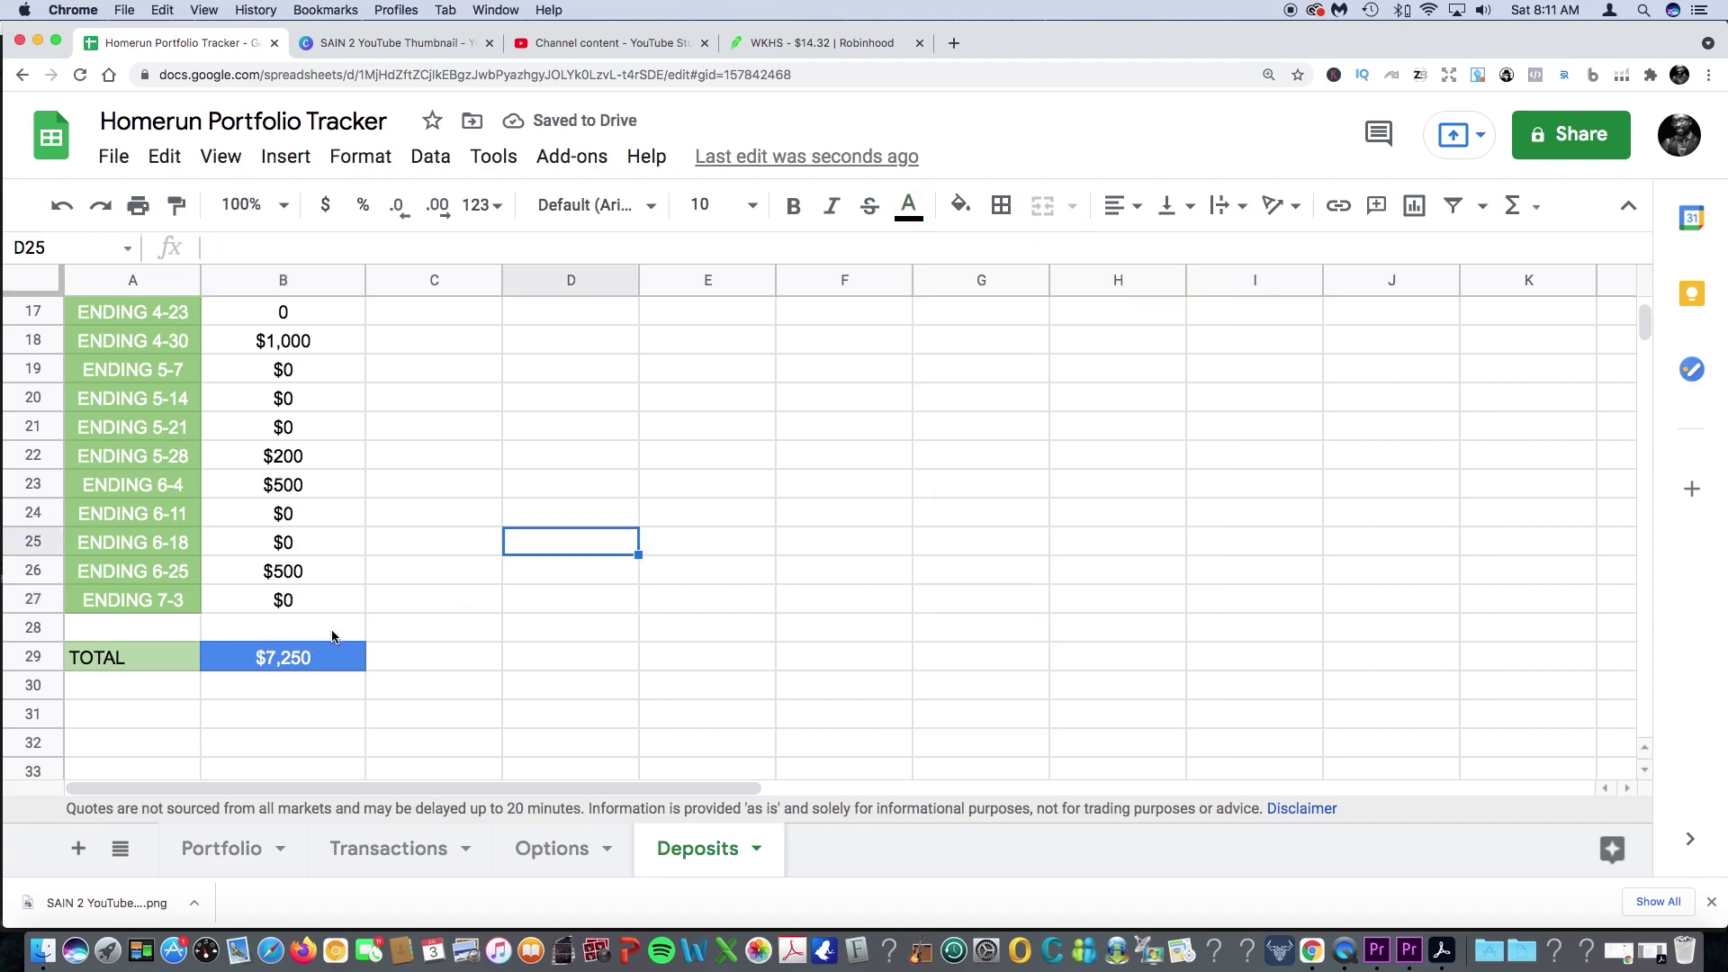
click(334, 633)
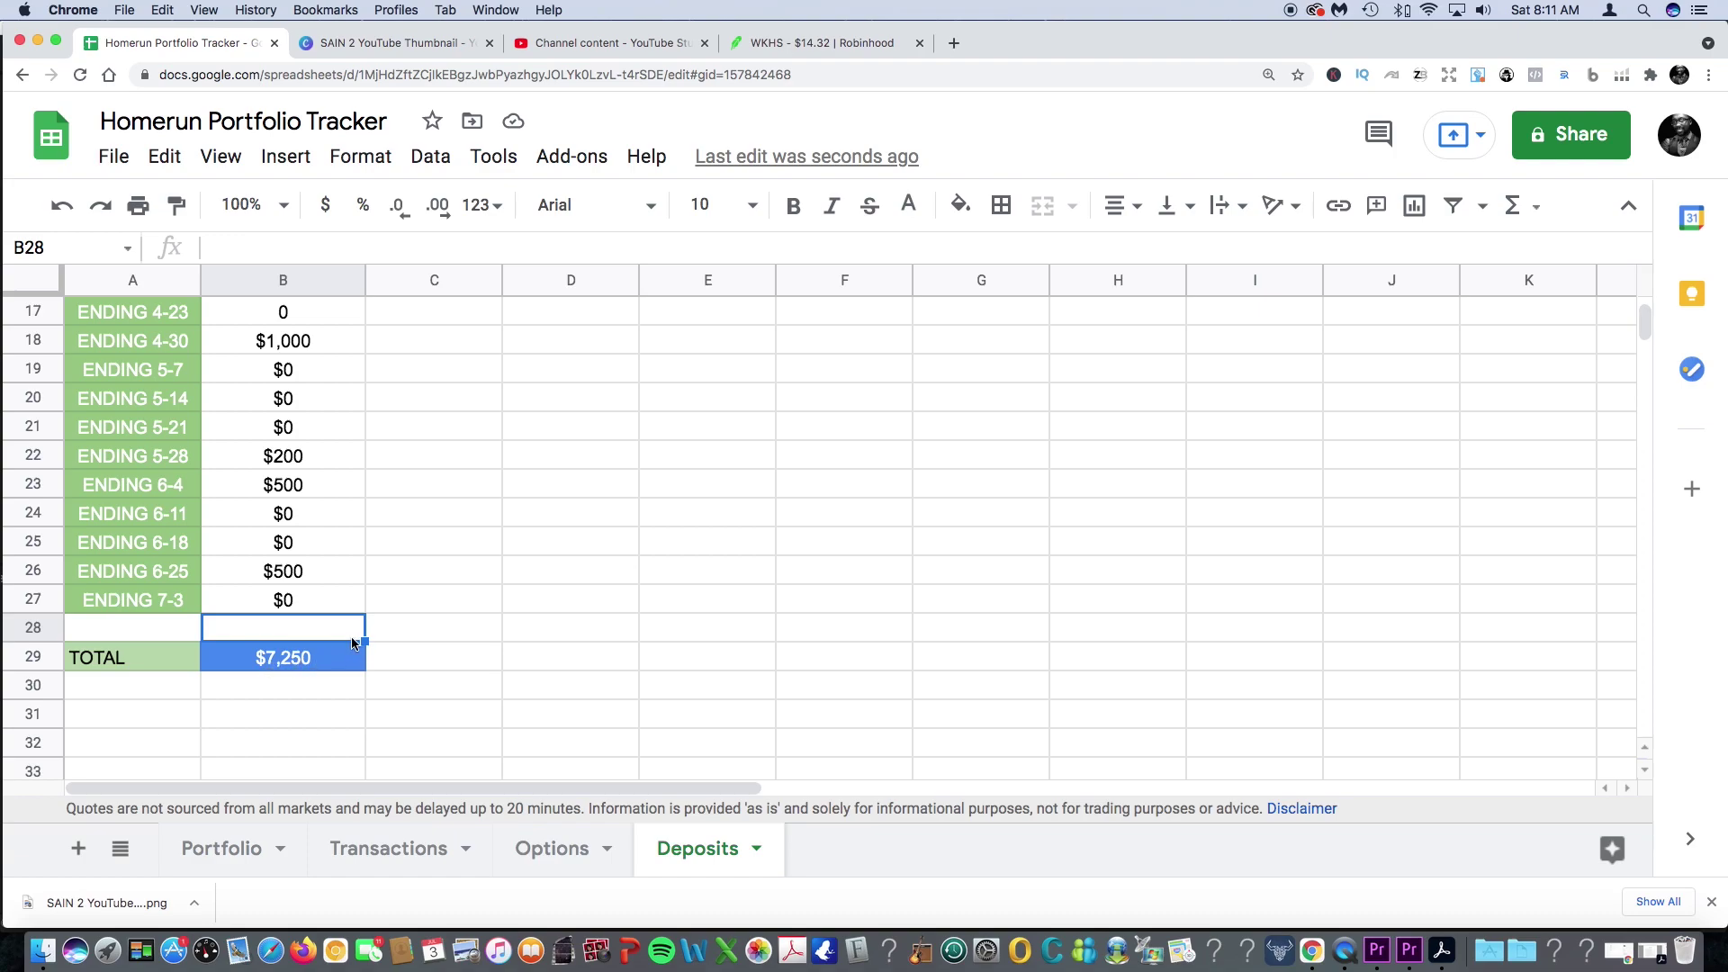
click(435, 603)
click(441, 664)
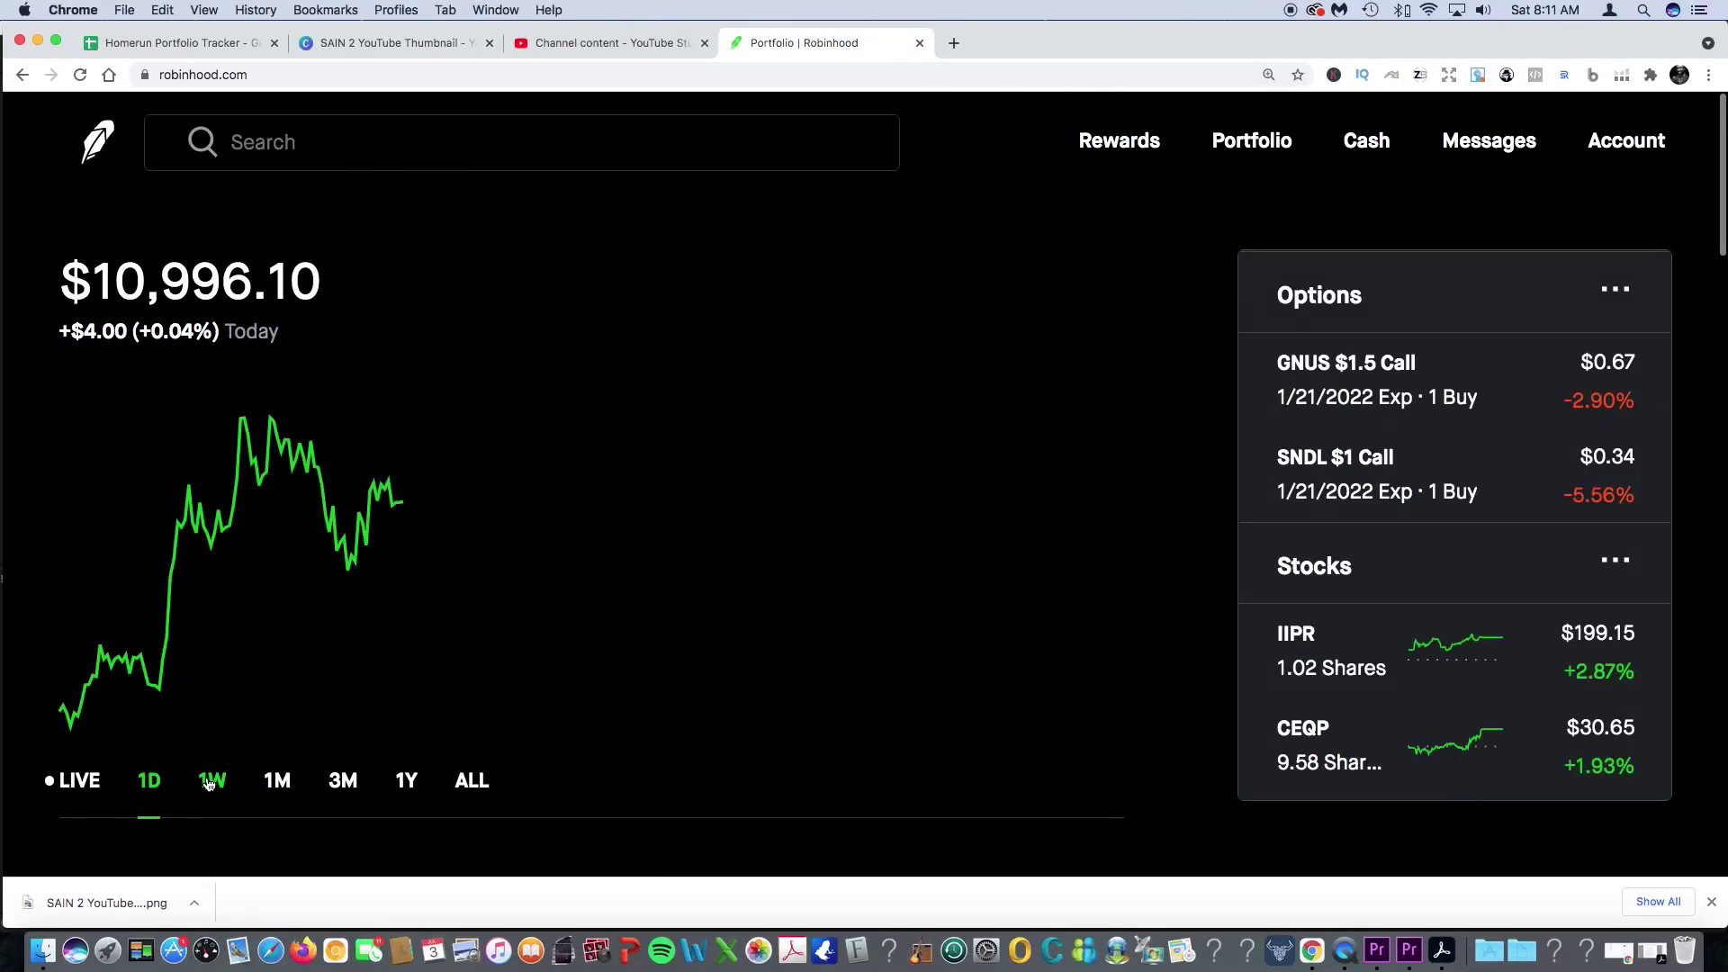
- View the Robinhood portfolio's performance chart for the past week, past three months and past month
click(212, 782)
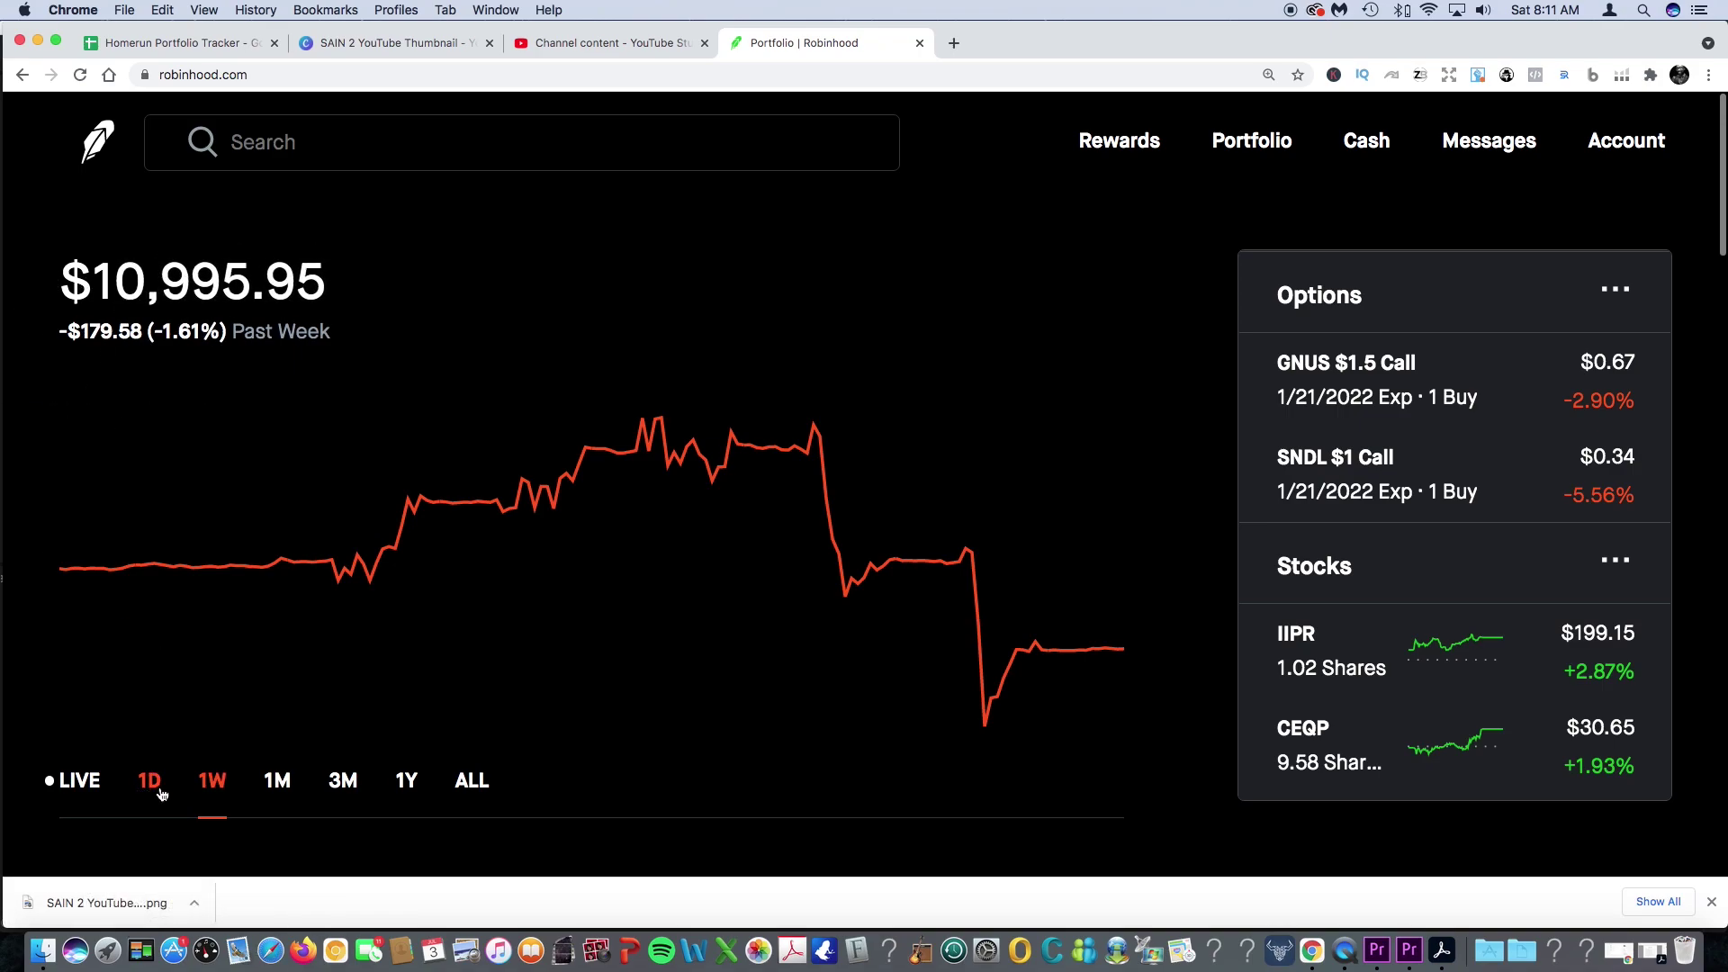
scroll(144, 772, down, 2)
click(342, 753)
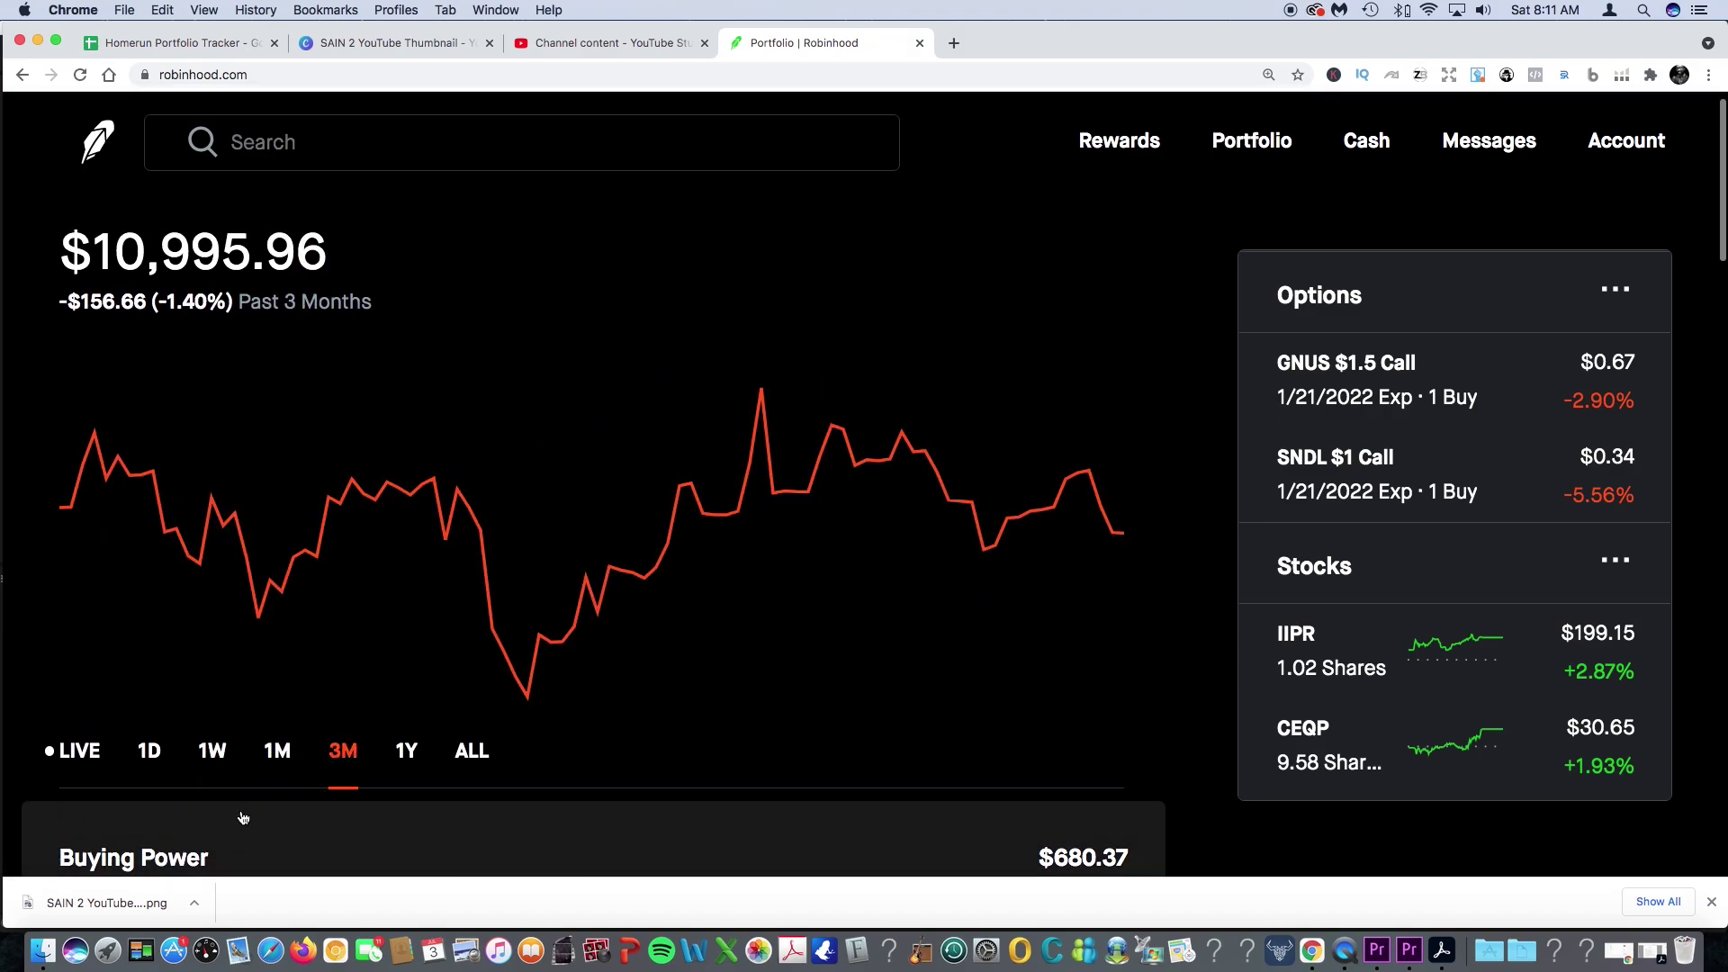
click(281, 760)
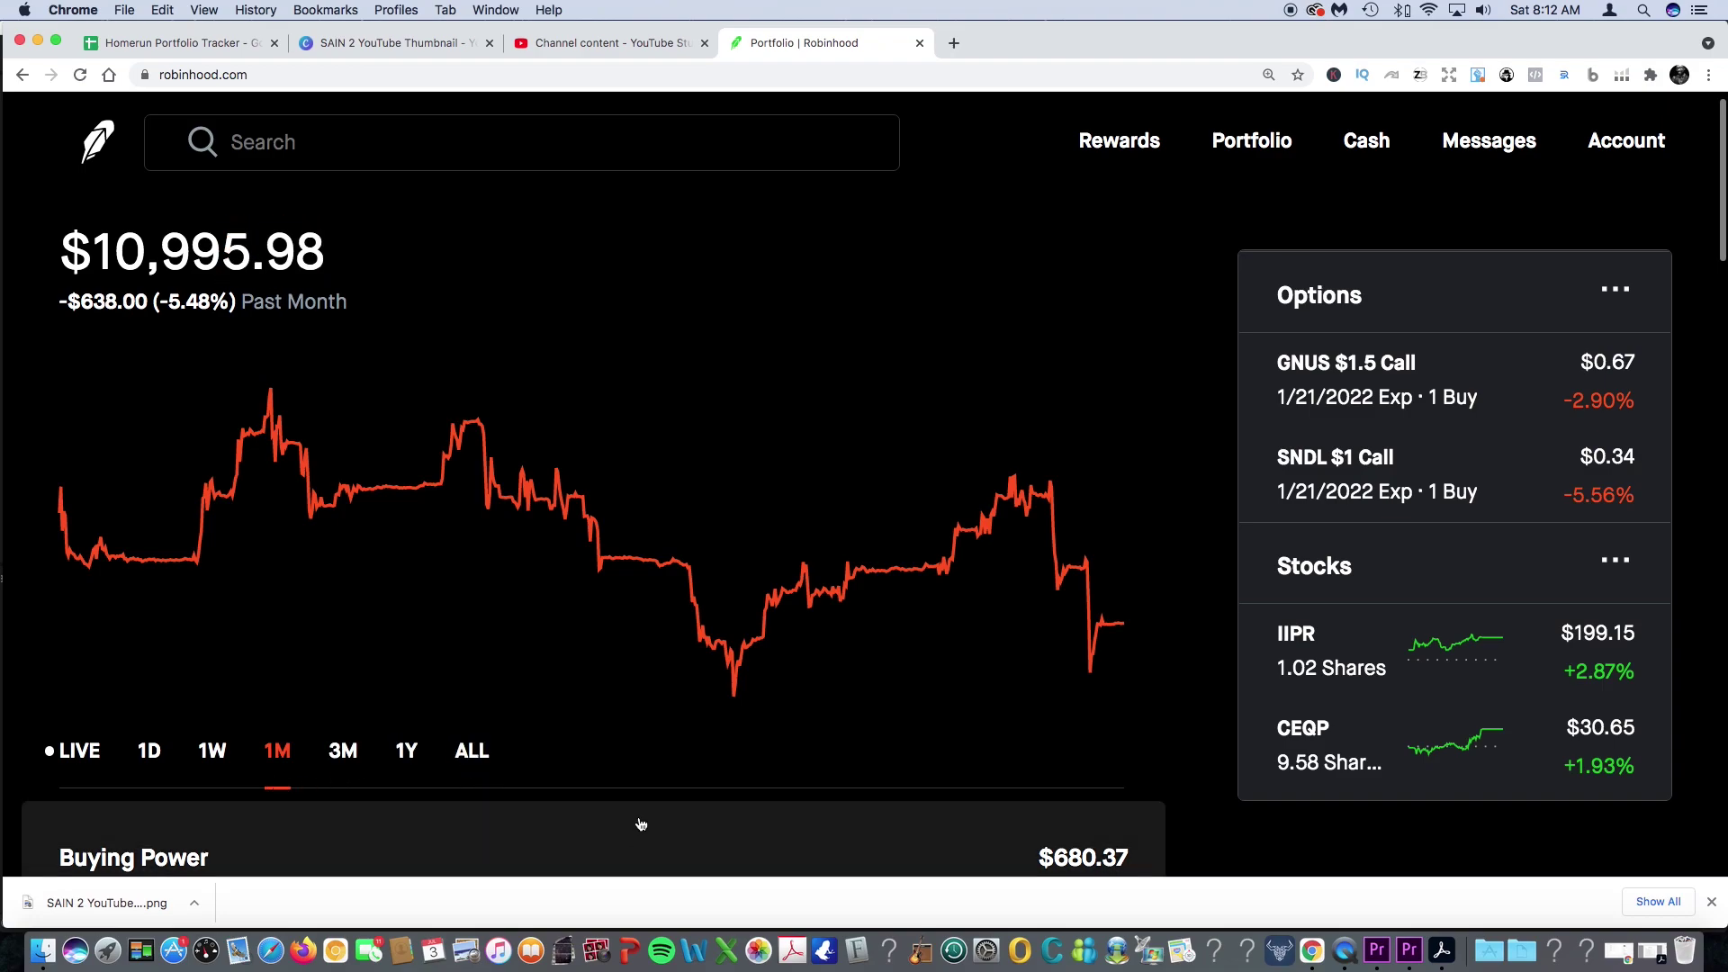
- Look through the stock holdings down to AVPT and open the AVPT stock page to view its chart and position
scroll(635, 830, down, 3)
scroll(639, 827, up, 1)
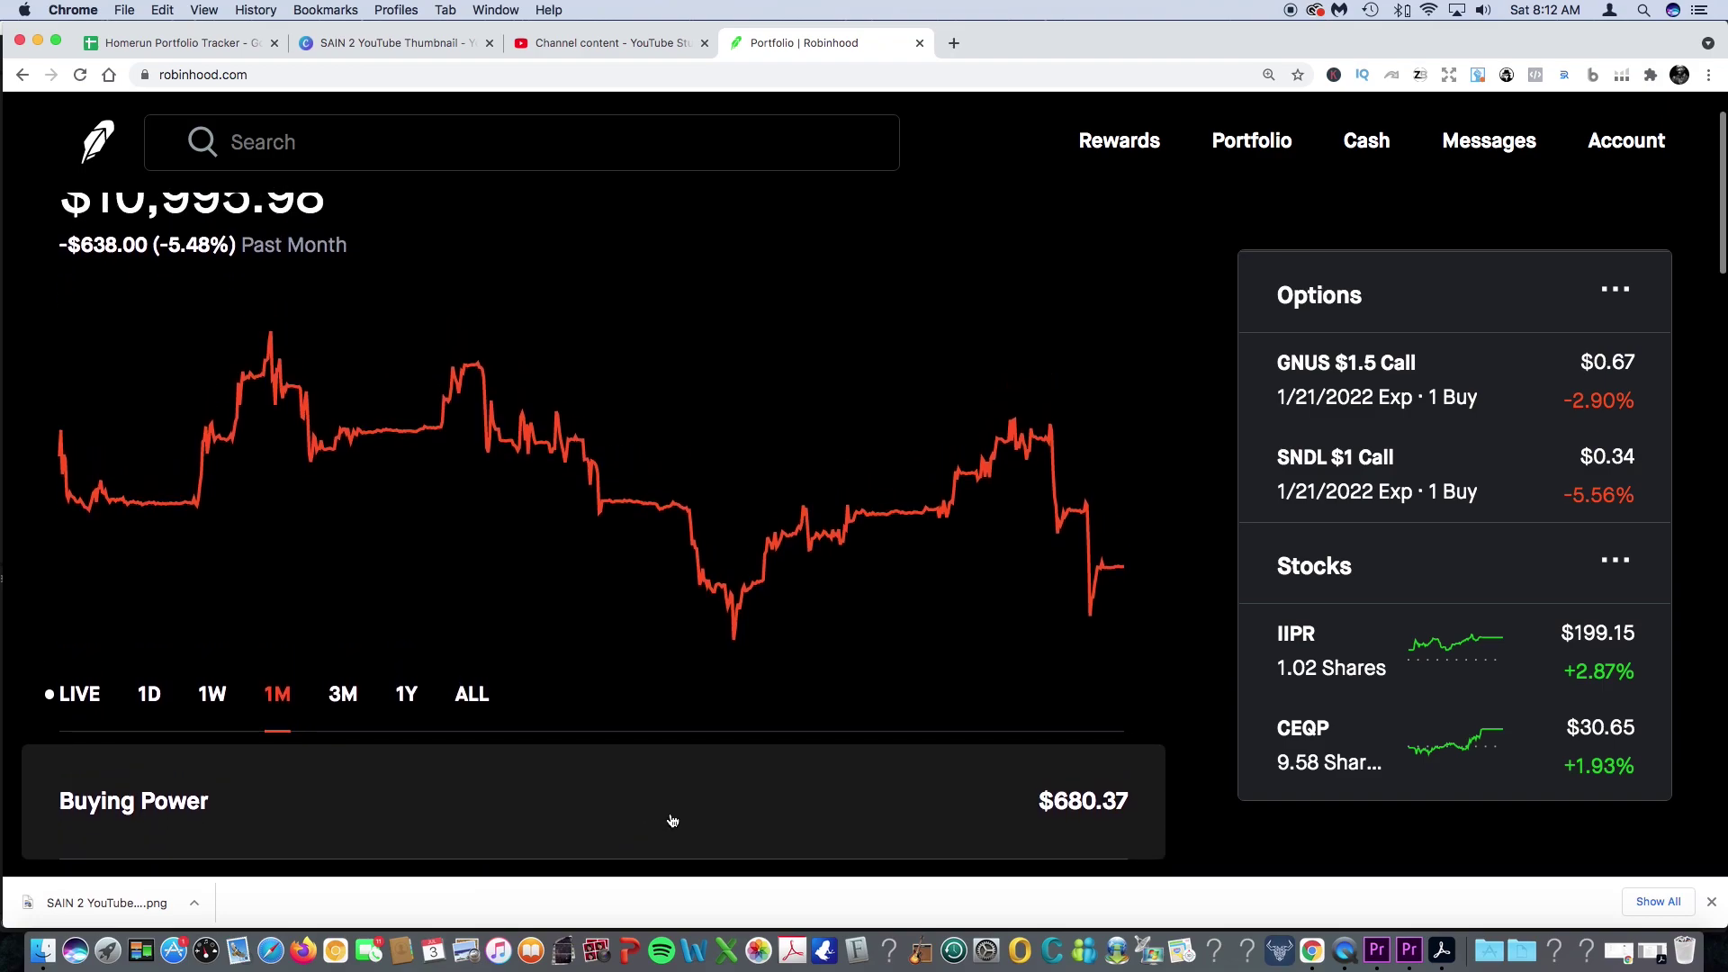
scroll(1422, 715, down, 5)
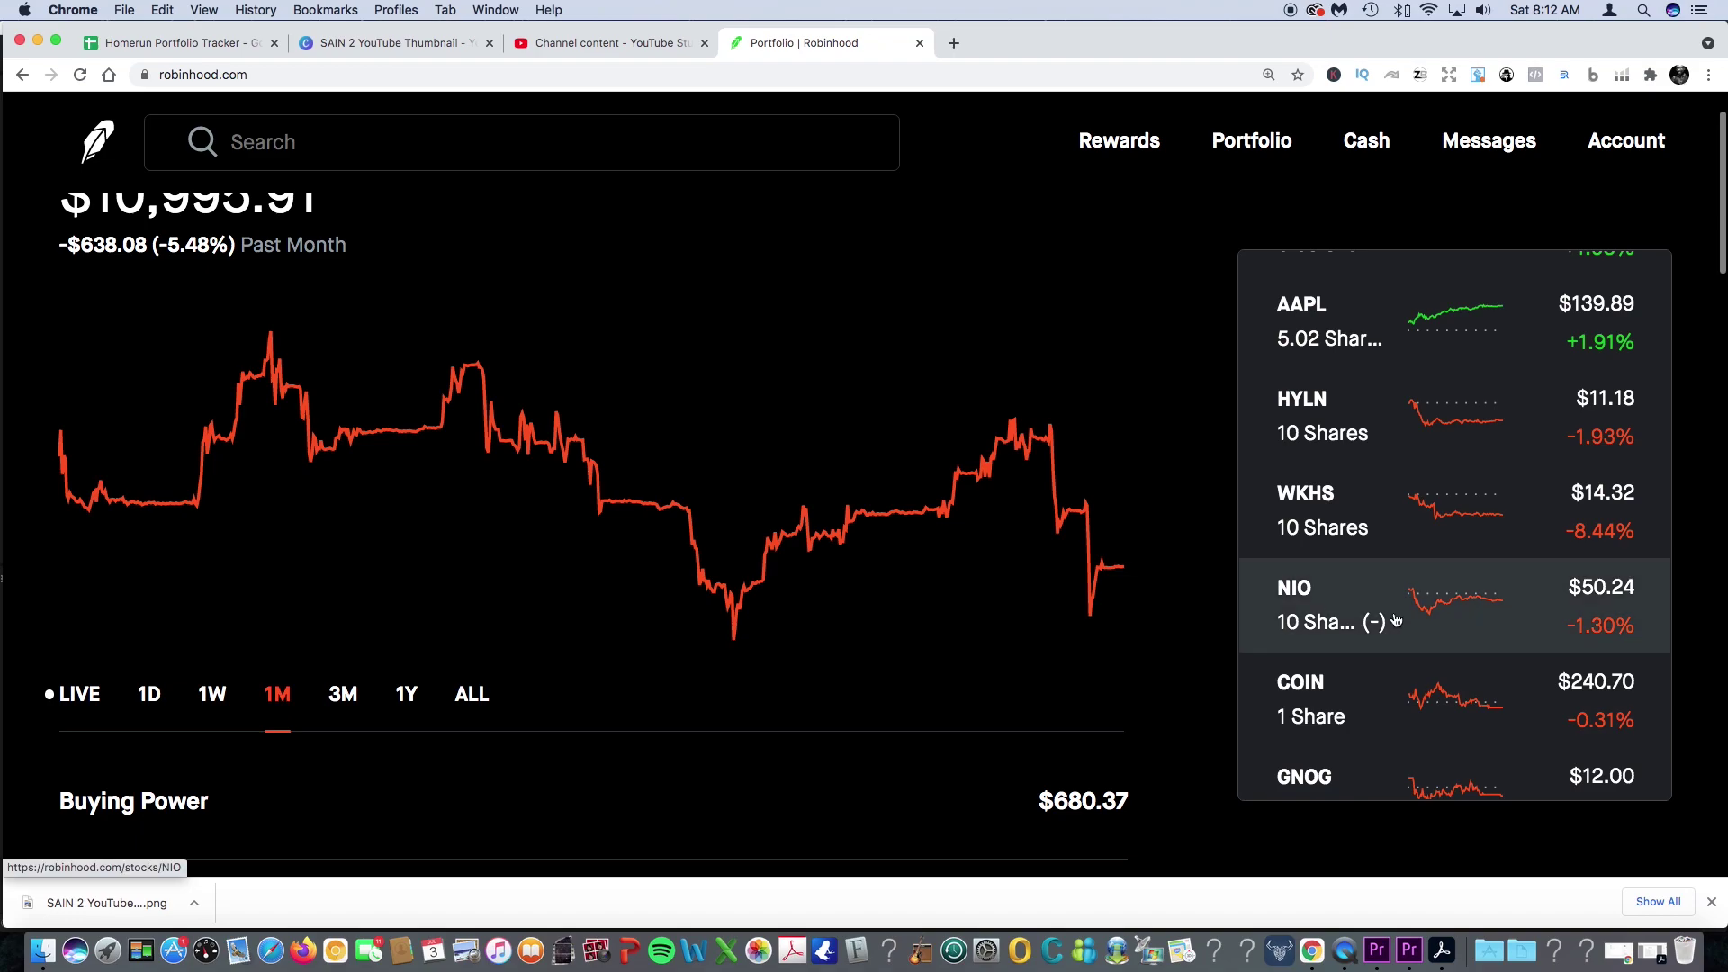
scroll(1299, 615, down, 5)
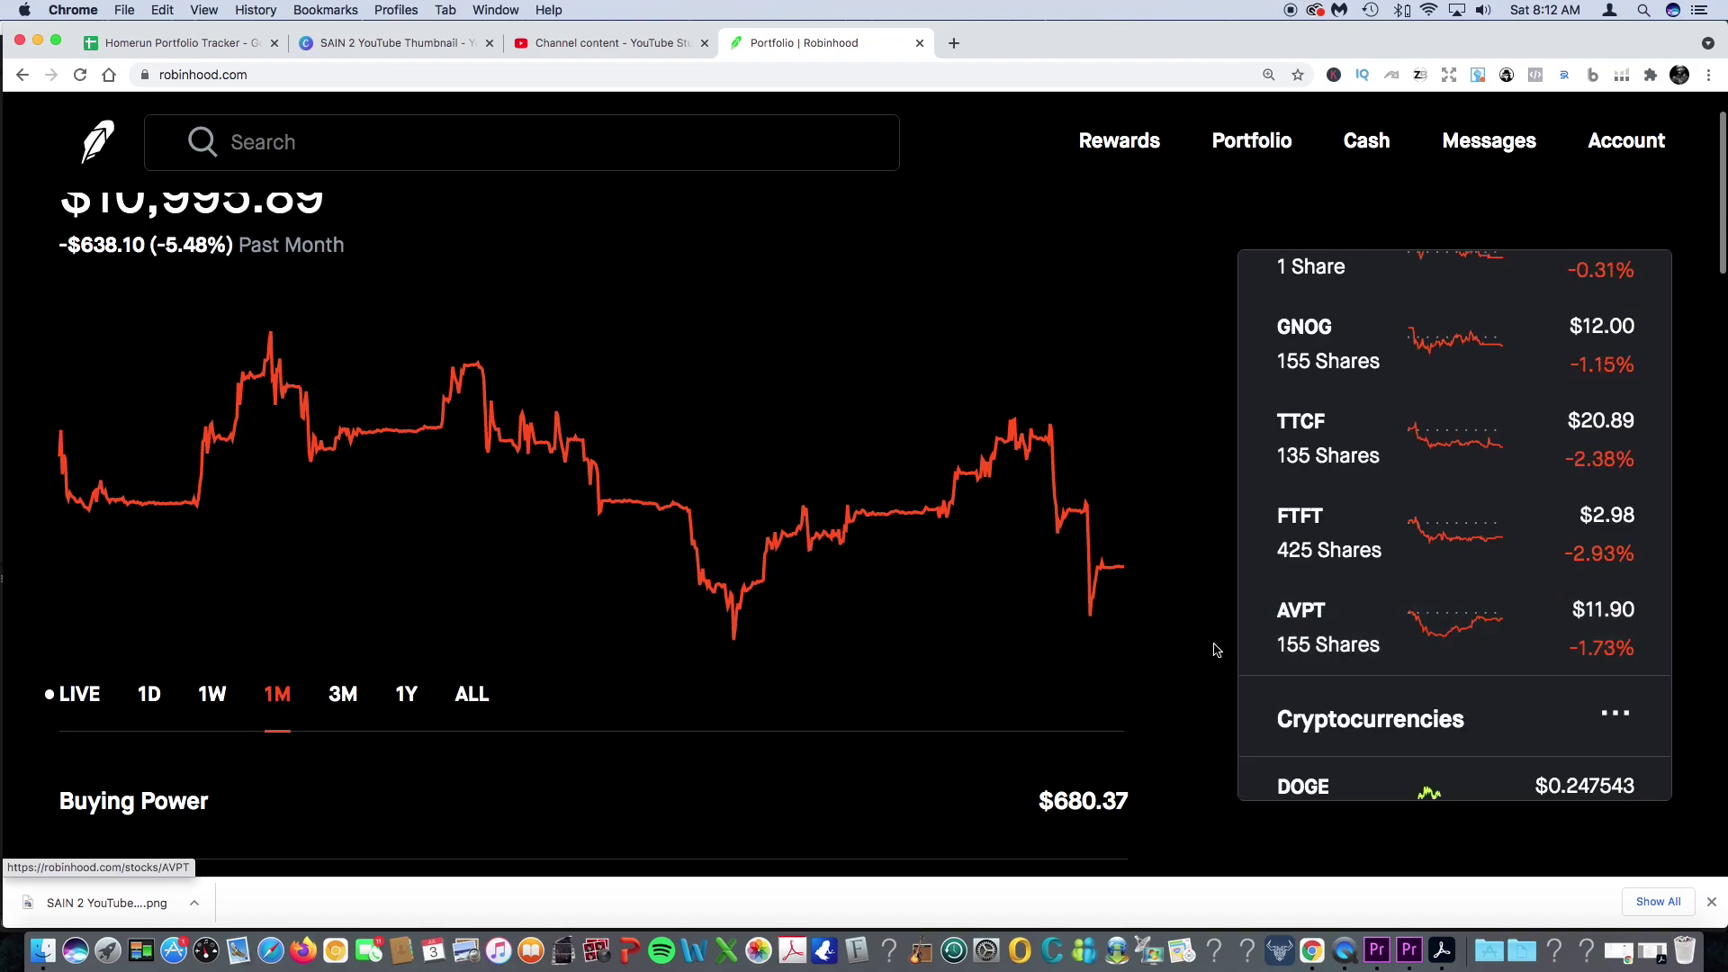
click(1321, 625)
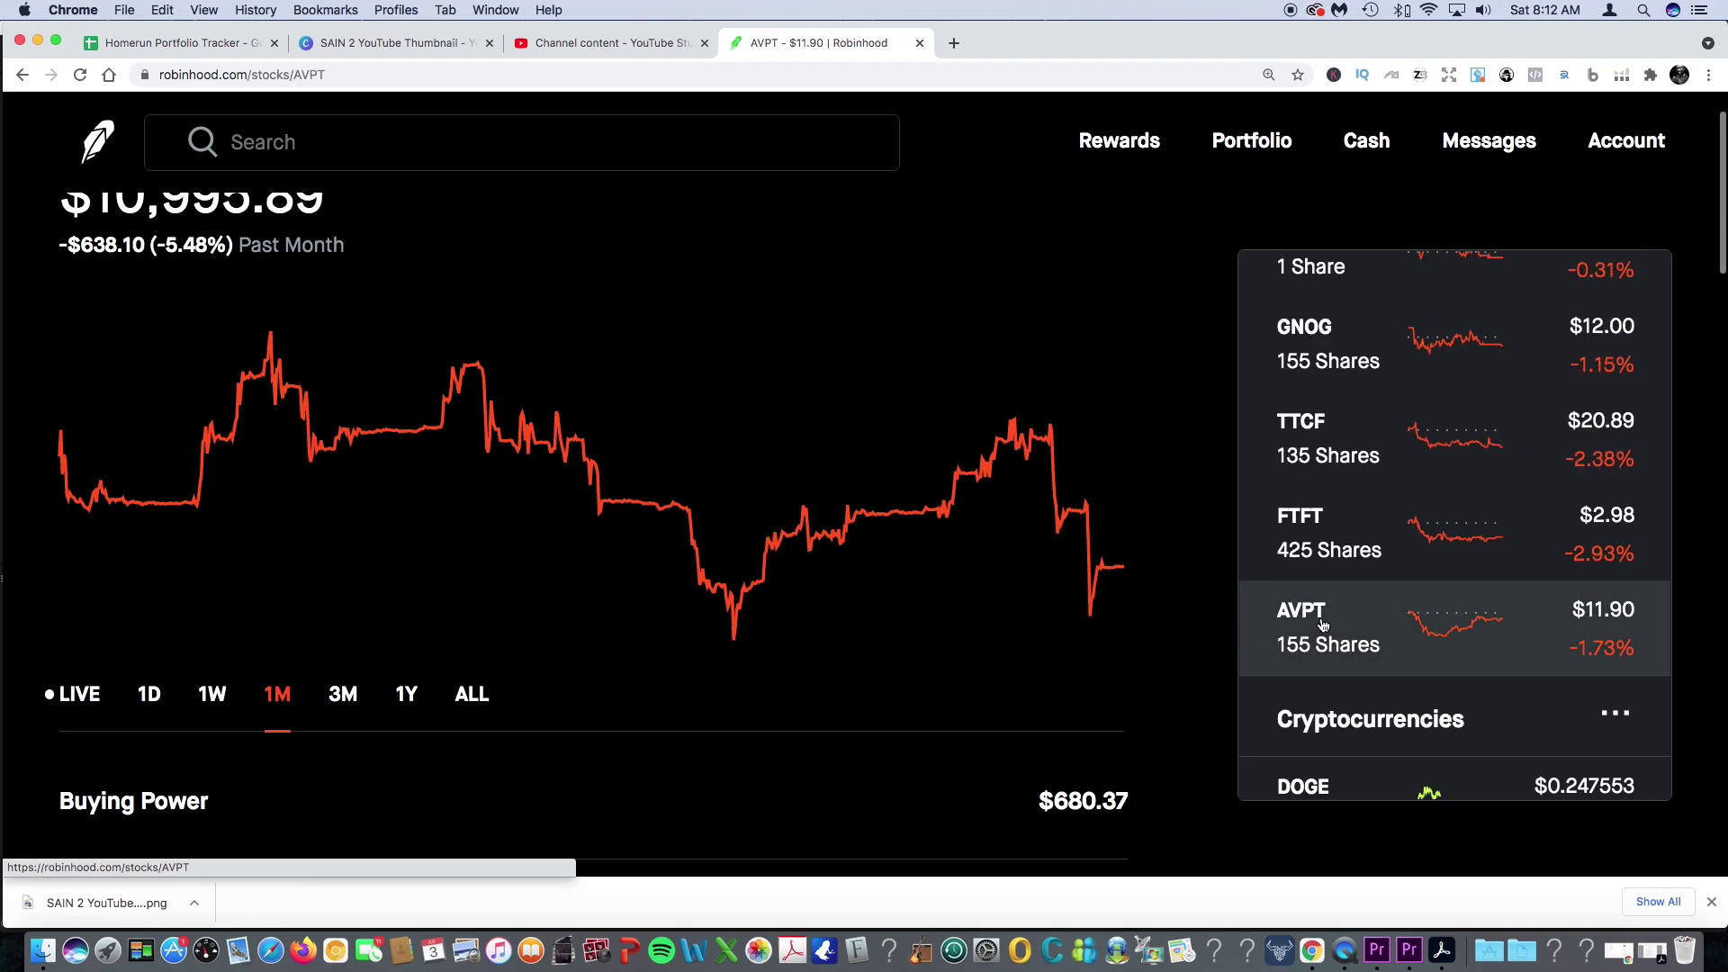
scroll(450, 586, down, 2)
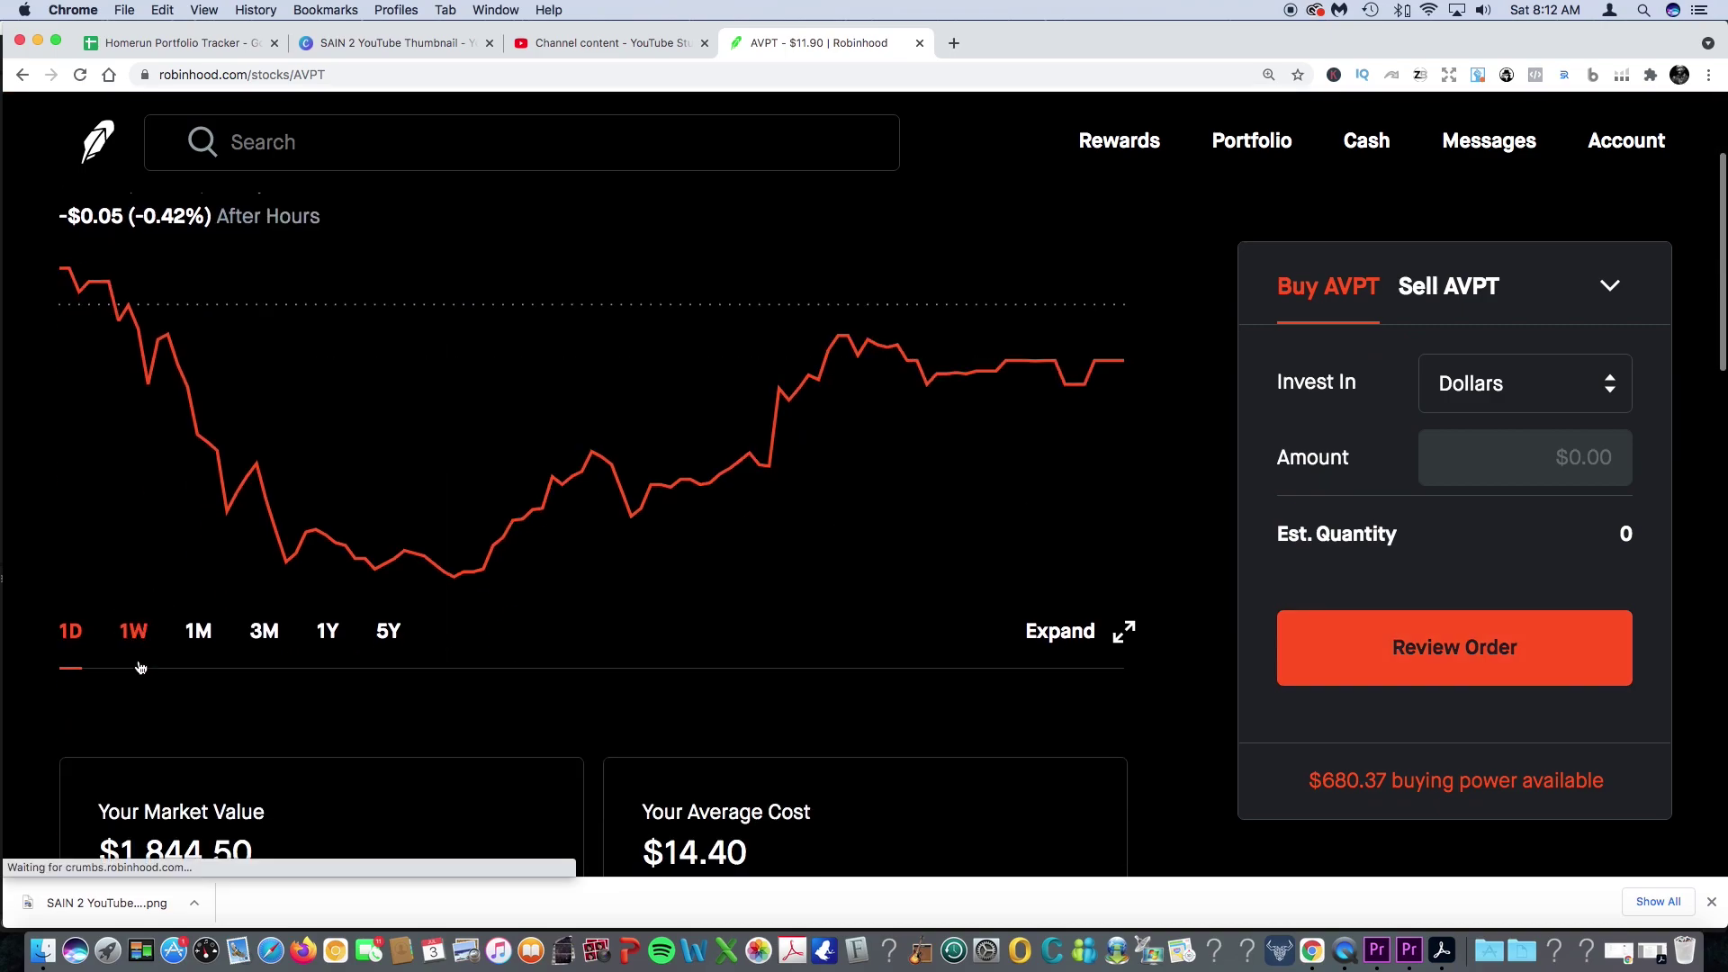
- View AVPT's past-week chart and position details, and highlight its total return percentage
click(142, 666)
scroll(187, 706, down, 3)
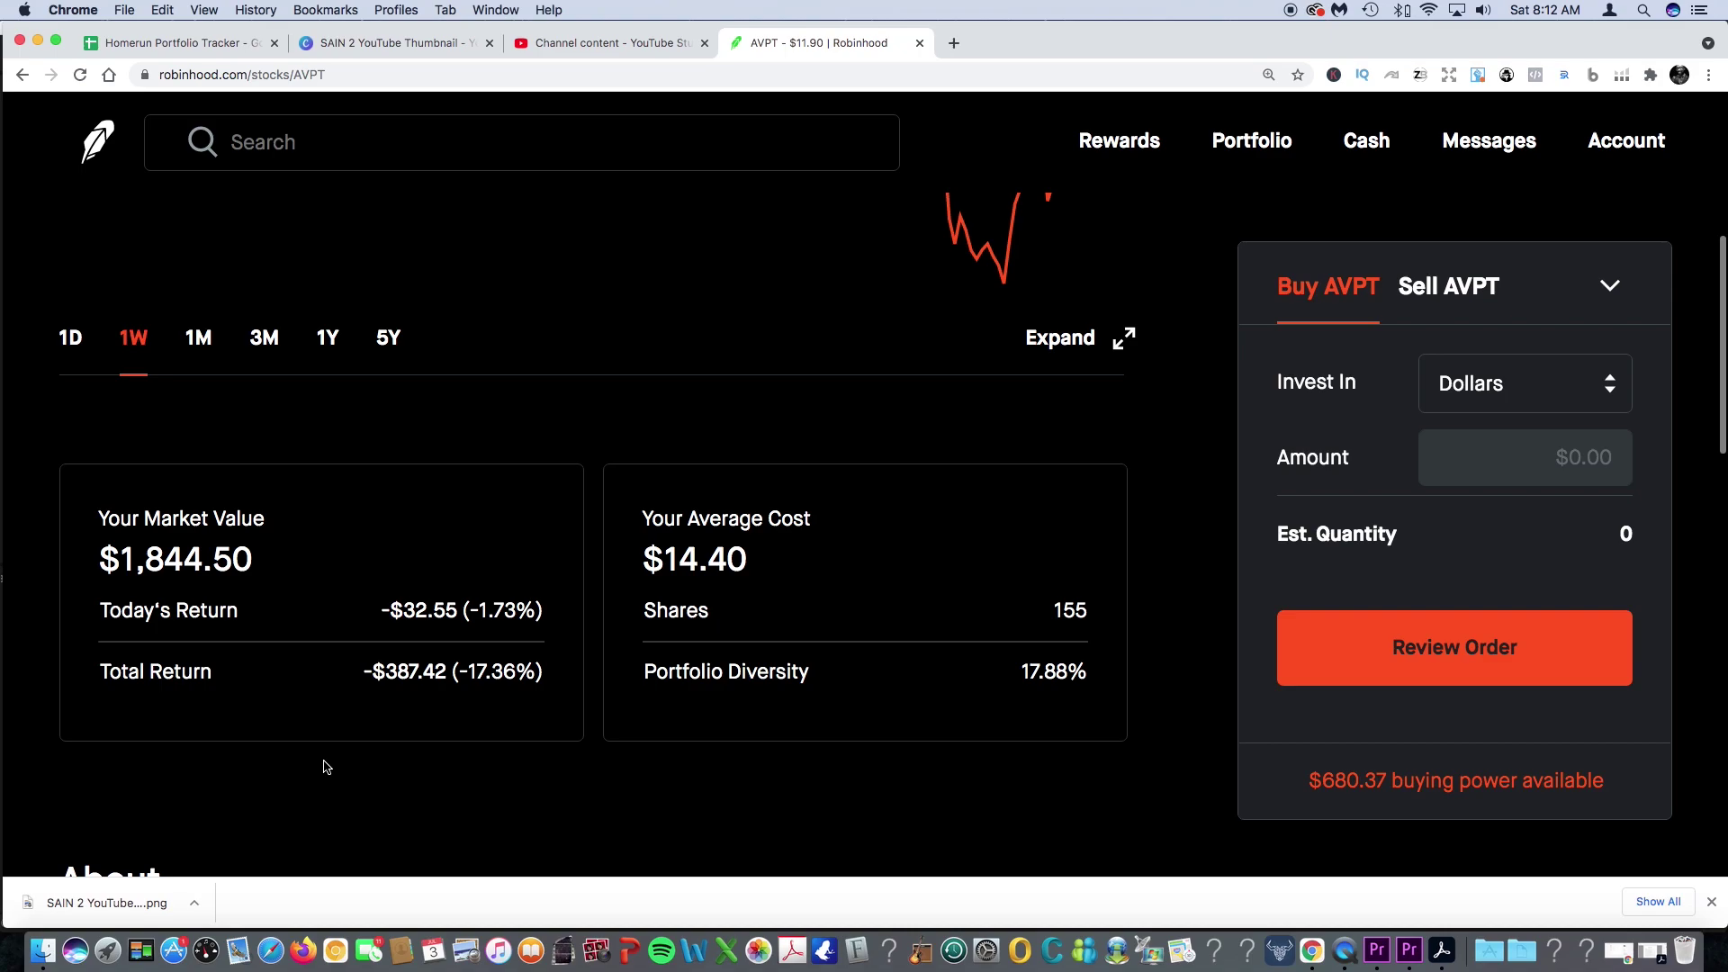
scroll(326, 767, up, 5)
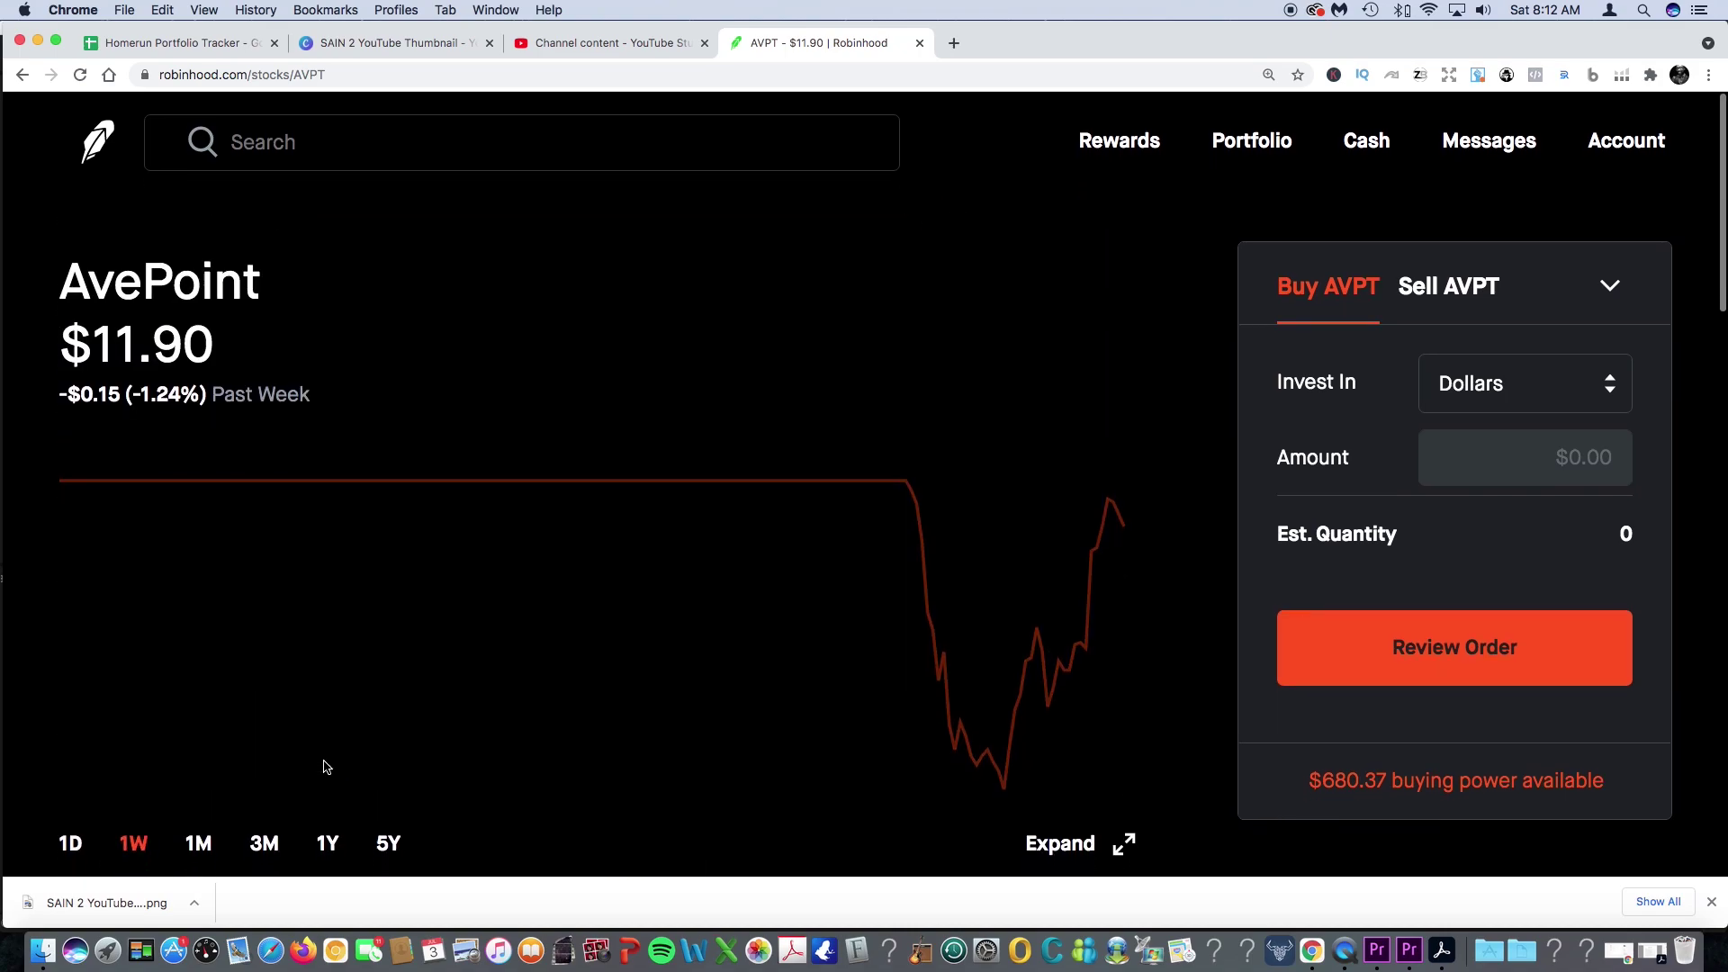
scroll(325, 767, down, 5)
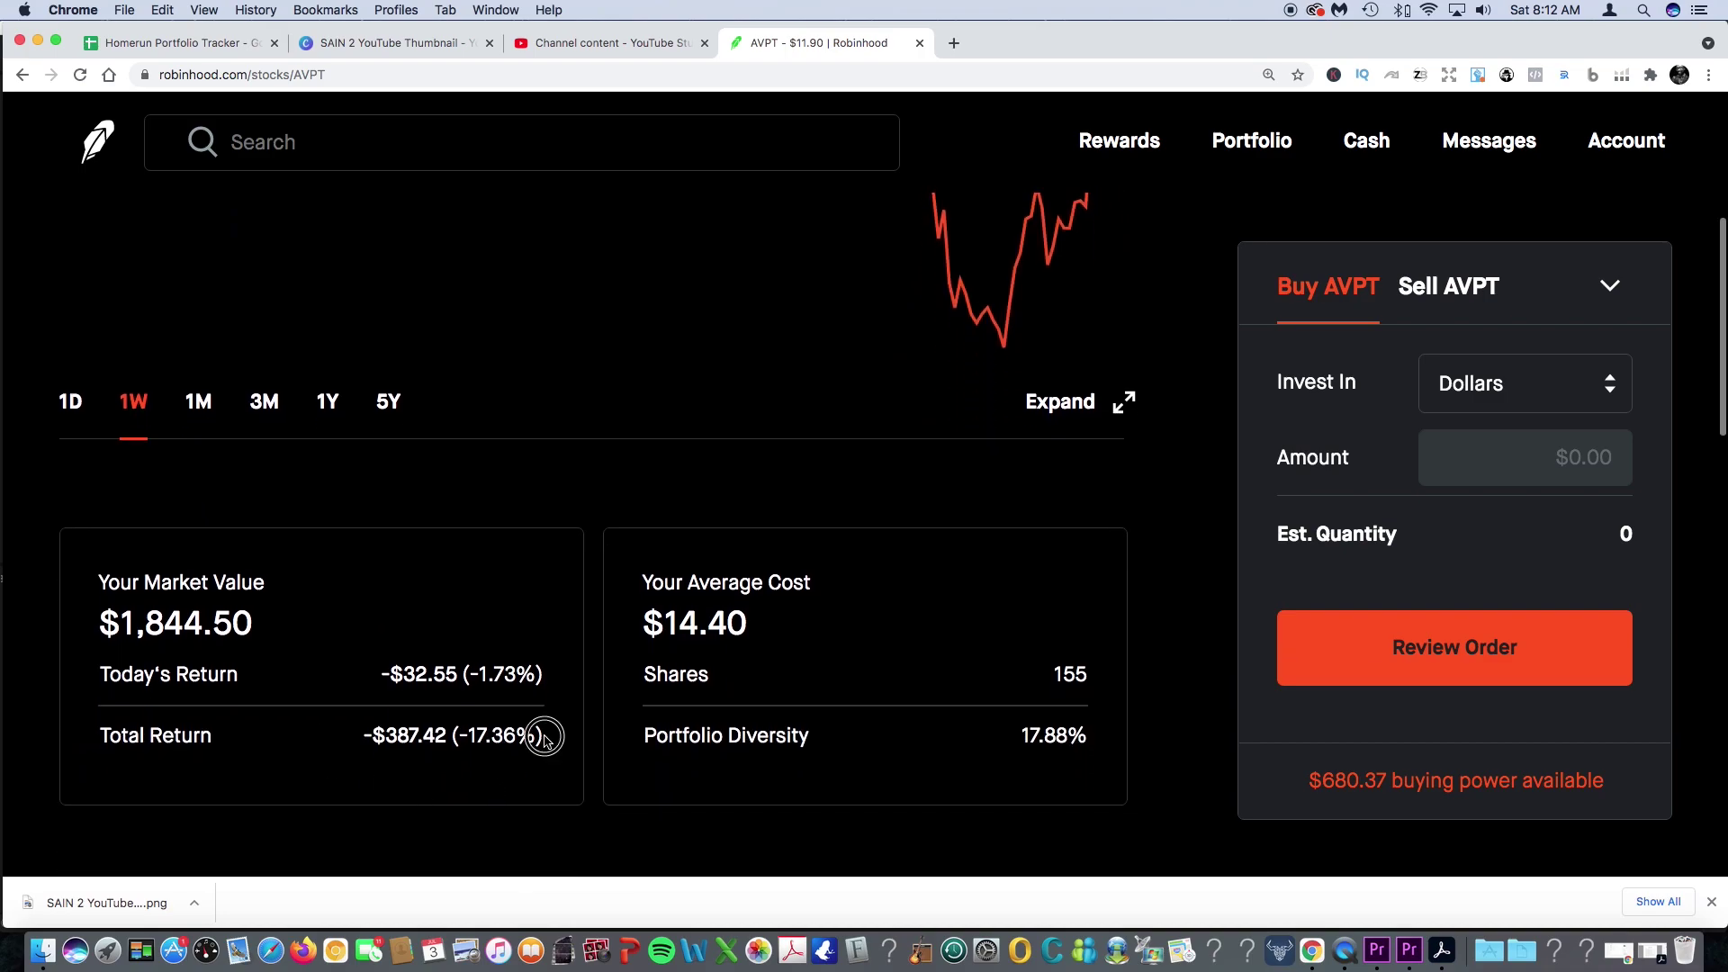
drag(546, 741, 461, 739)
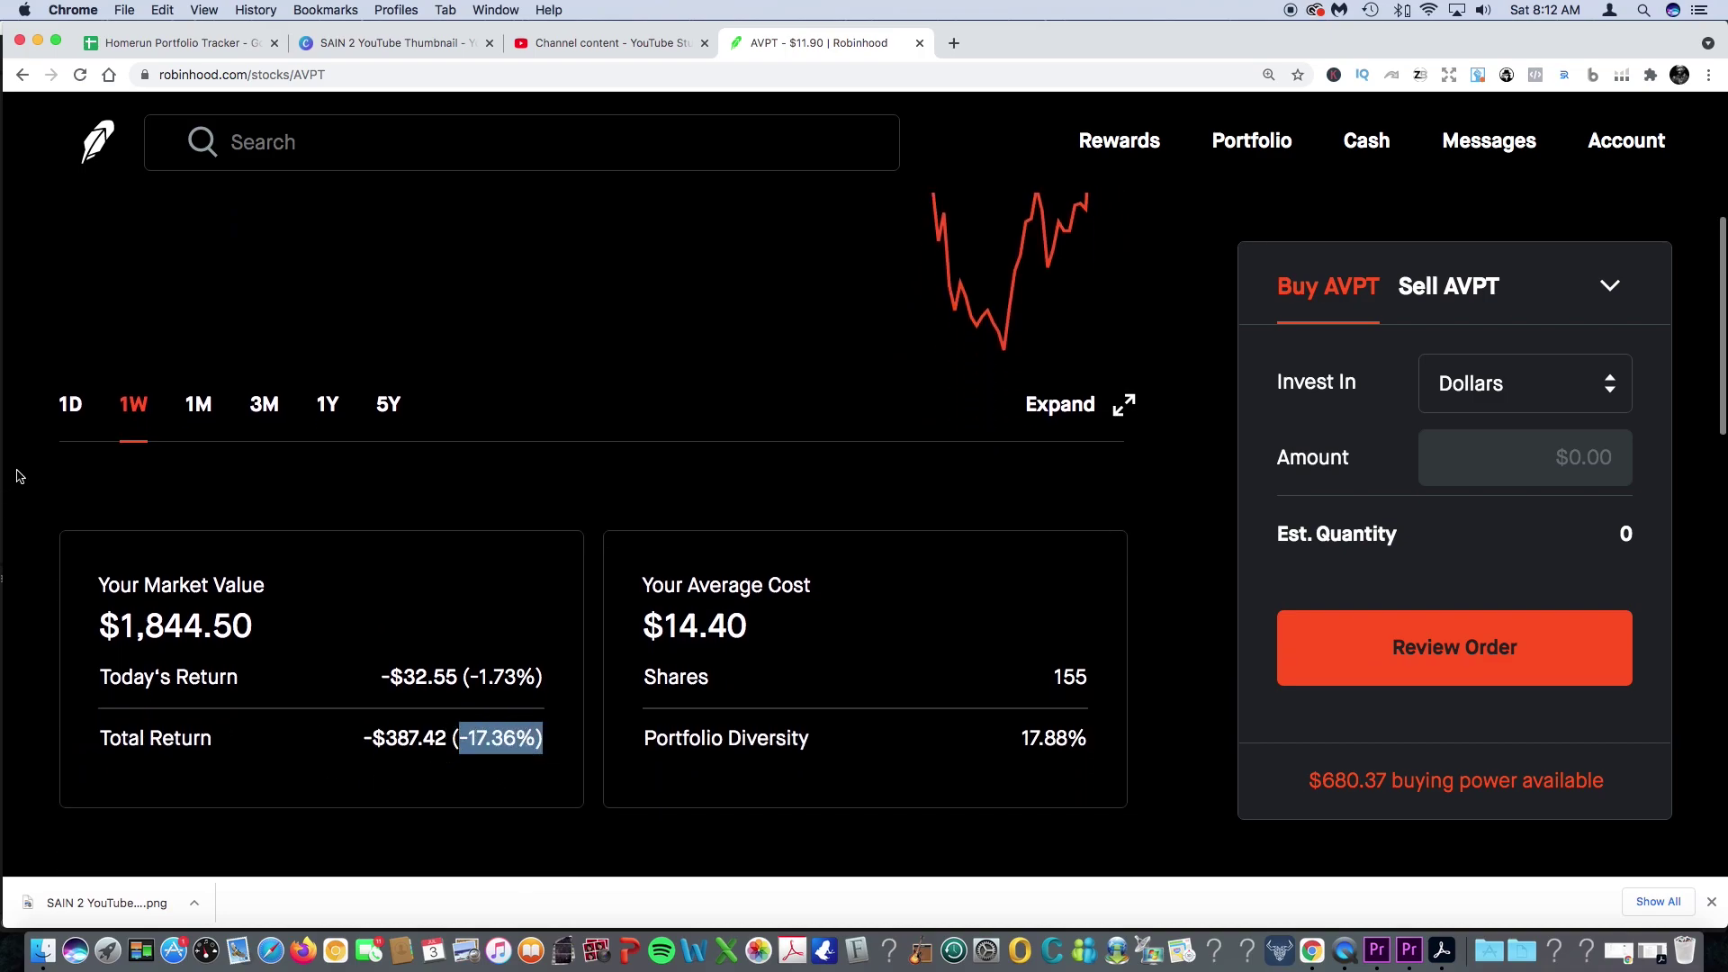
- Return to the portfolio overview and open the FTFT stock page from the holdings
click(22, 75)
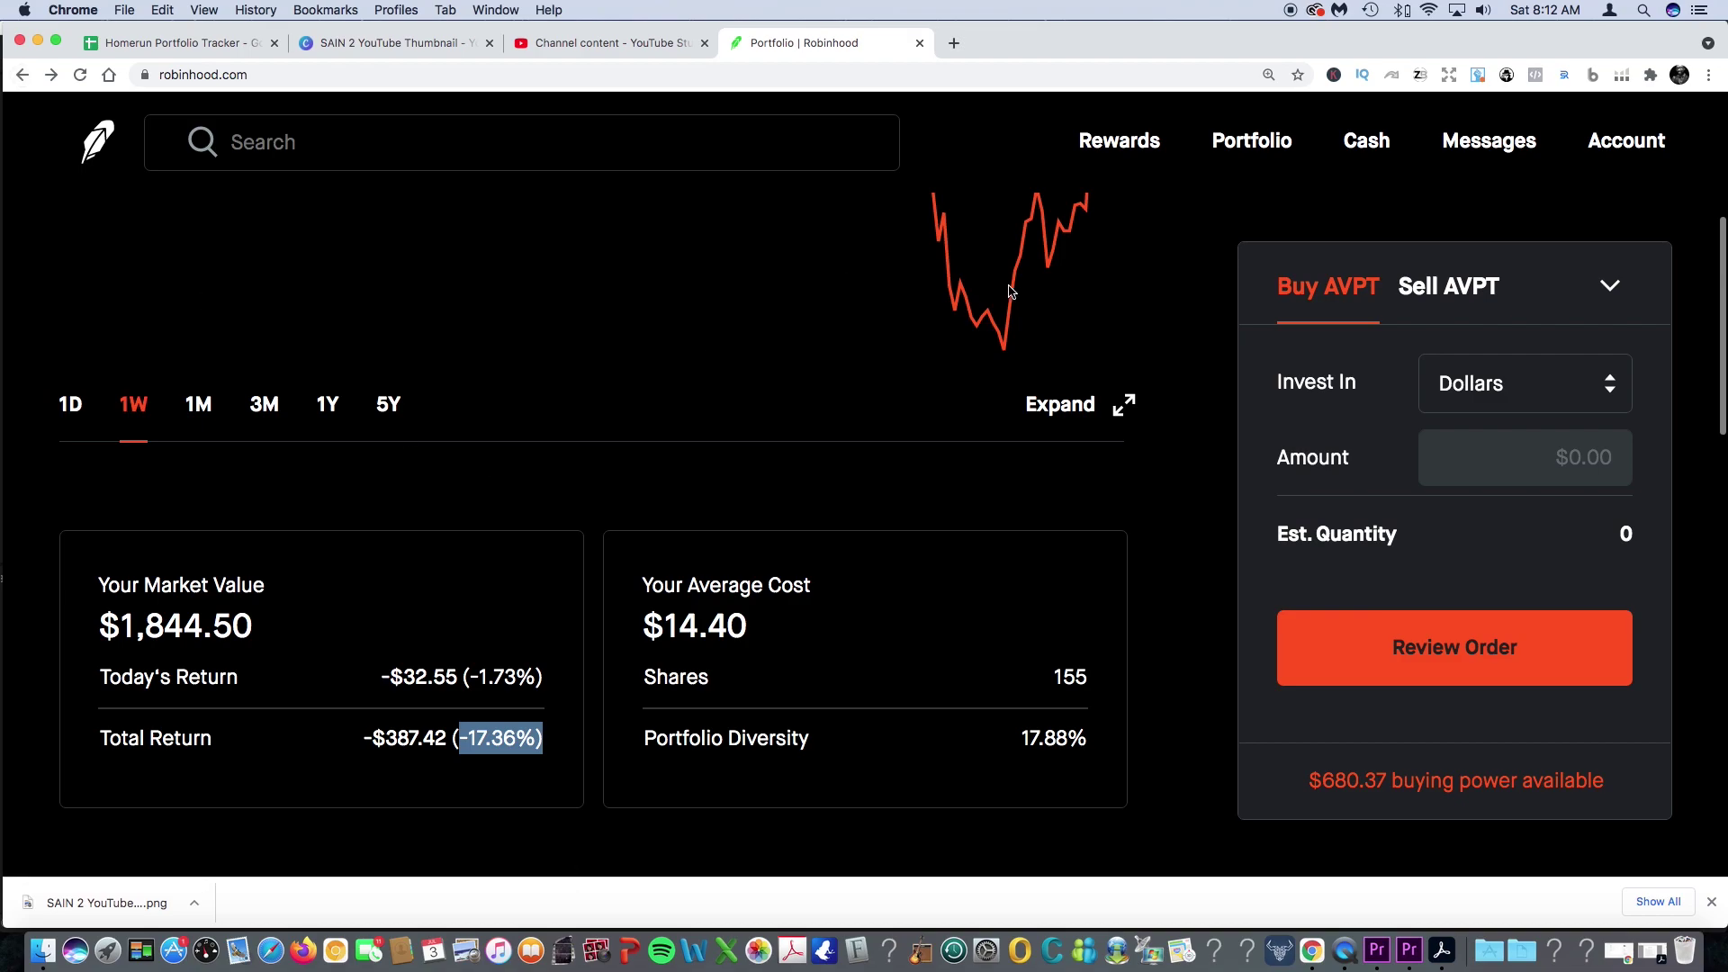
scroll(1433, 617, down, 2)
scroll(1433, 616, down, 10)
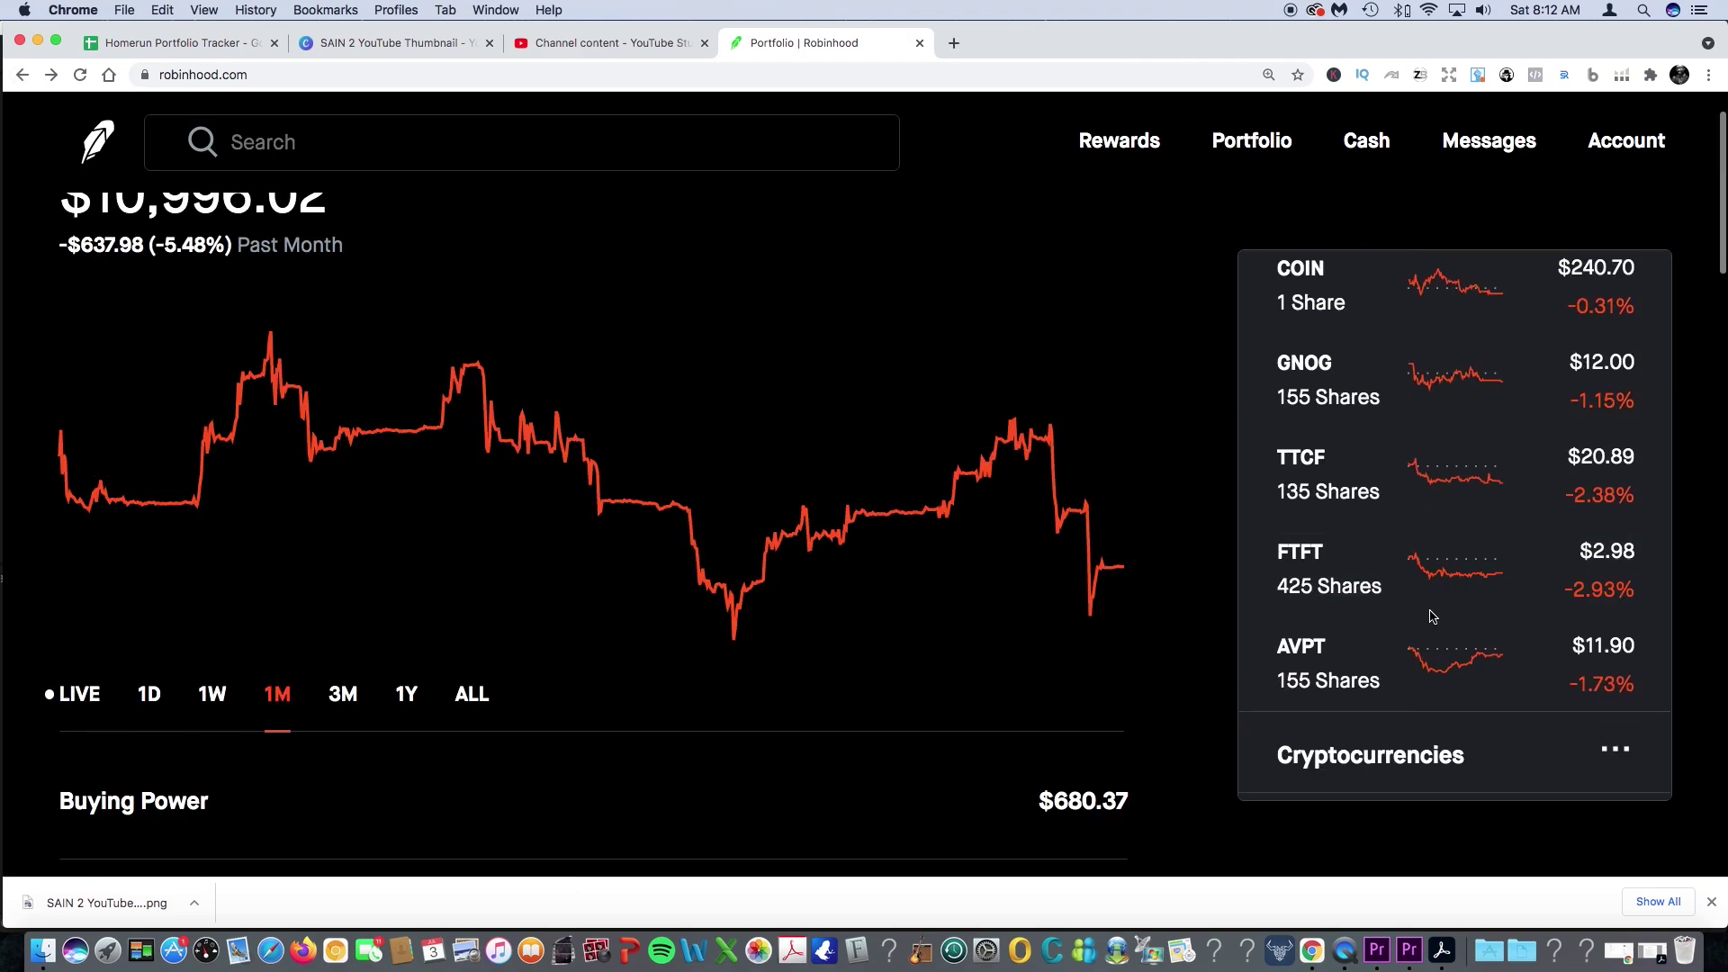
click(1345, 589)
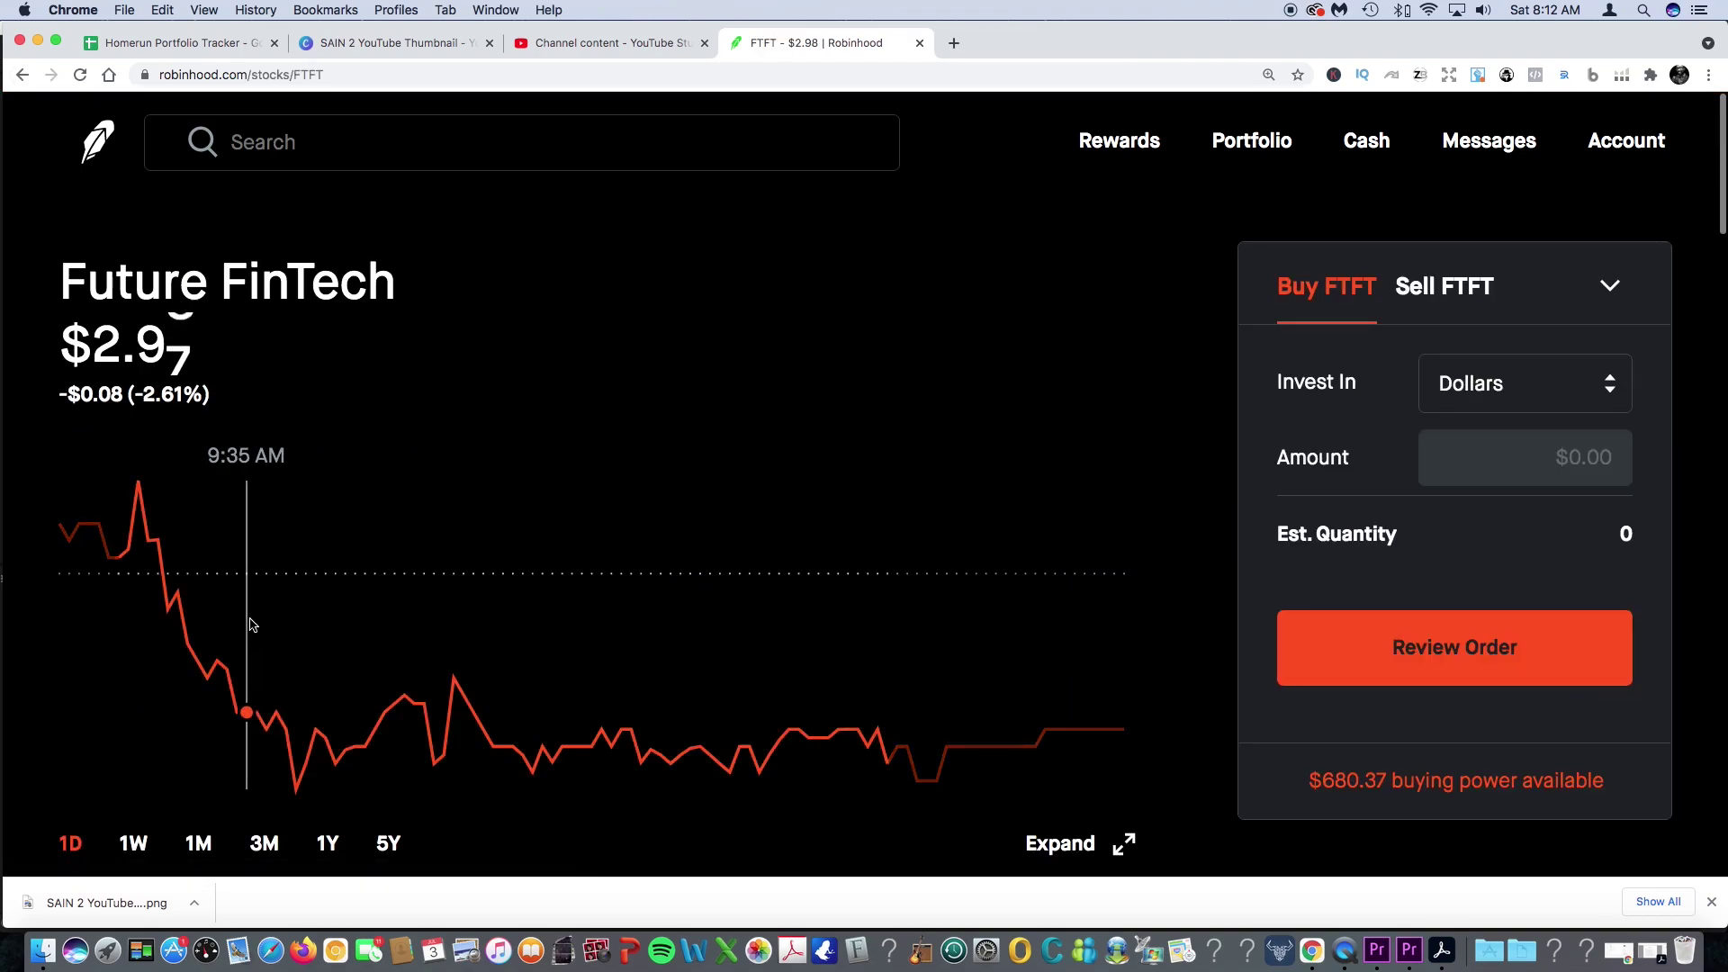
- View FTFT's past-week chart and its market value, average cost and total return
click(135, 842)
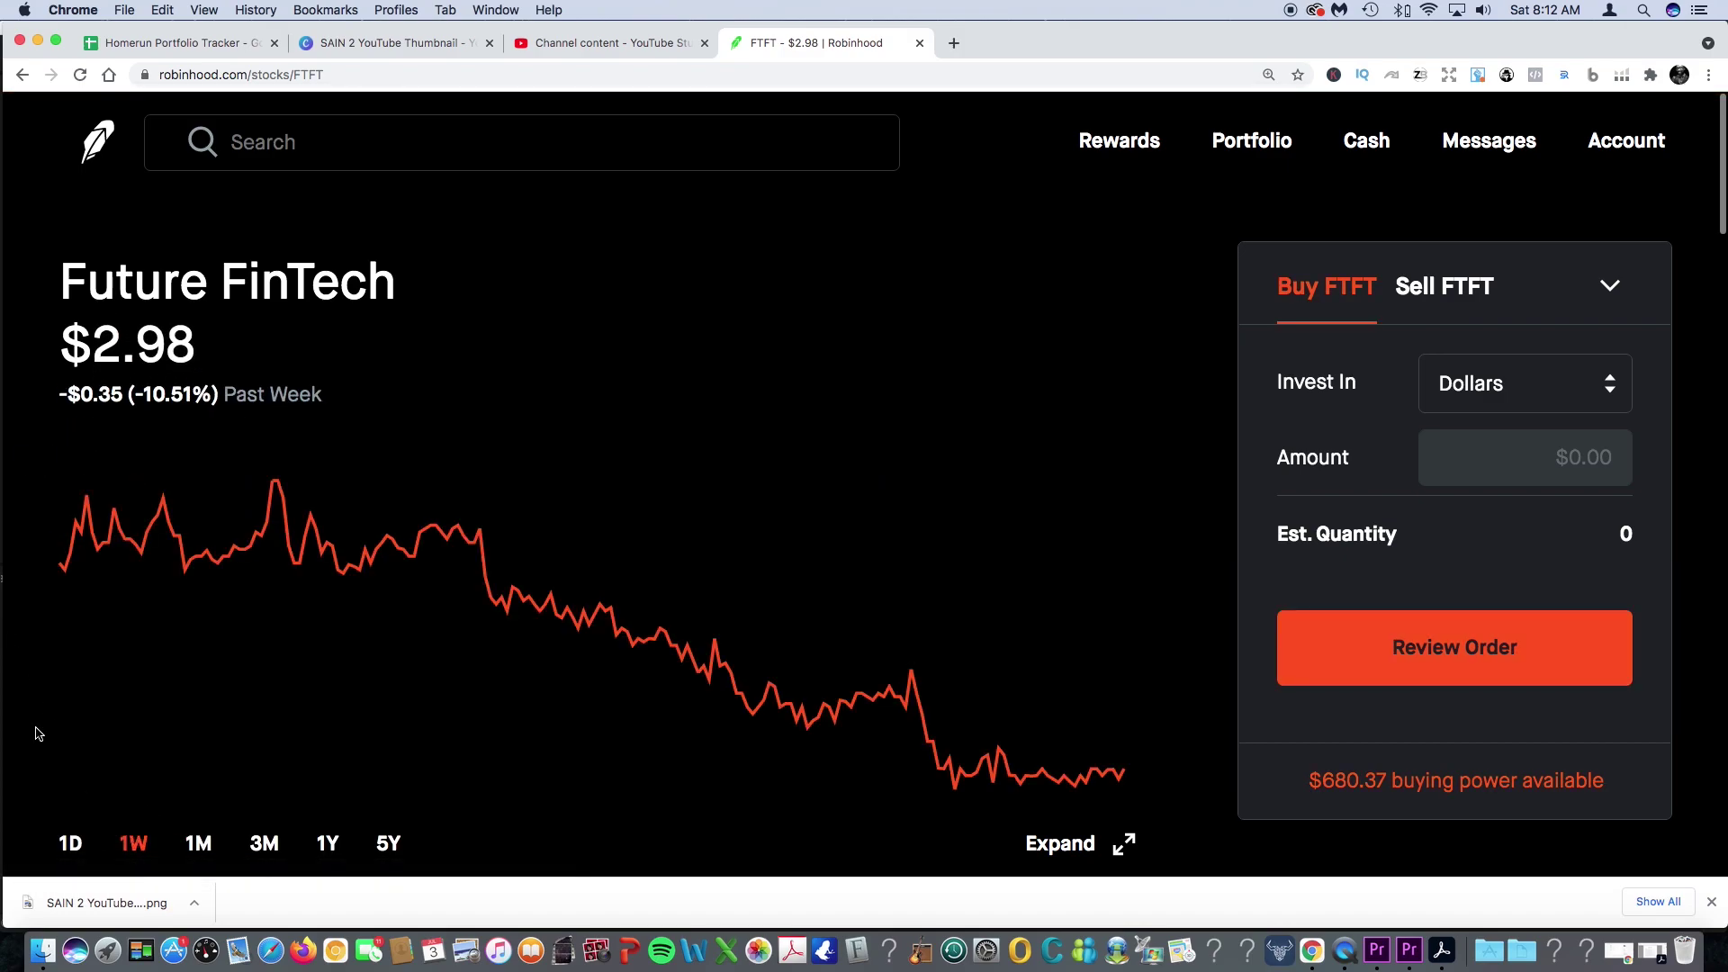
scroll(243, 726, down, 4)
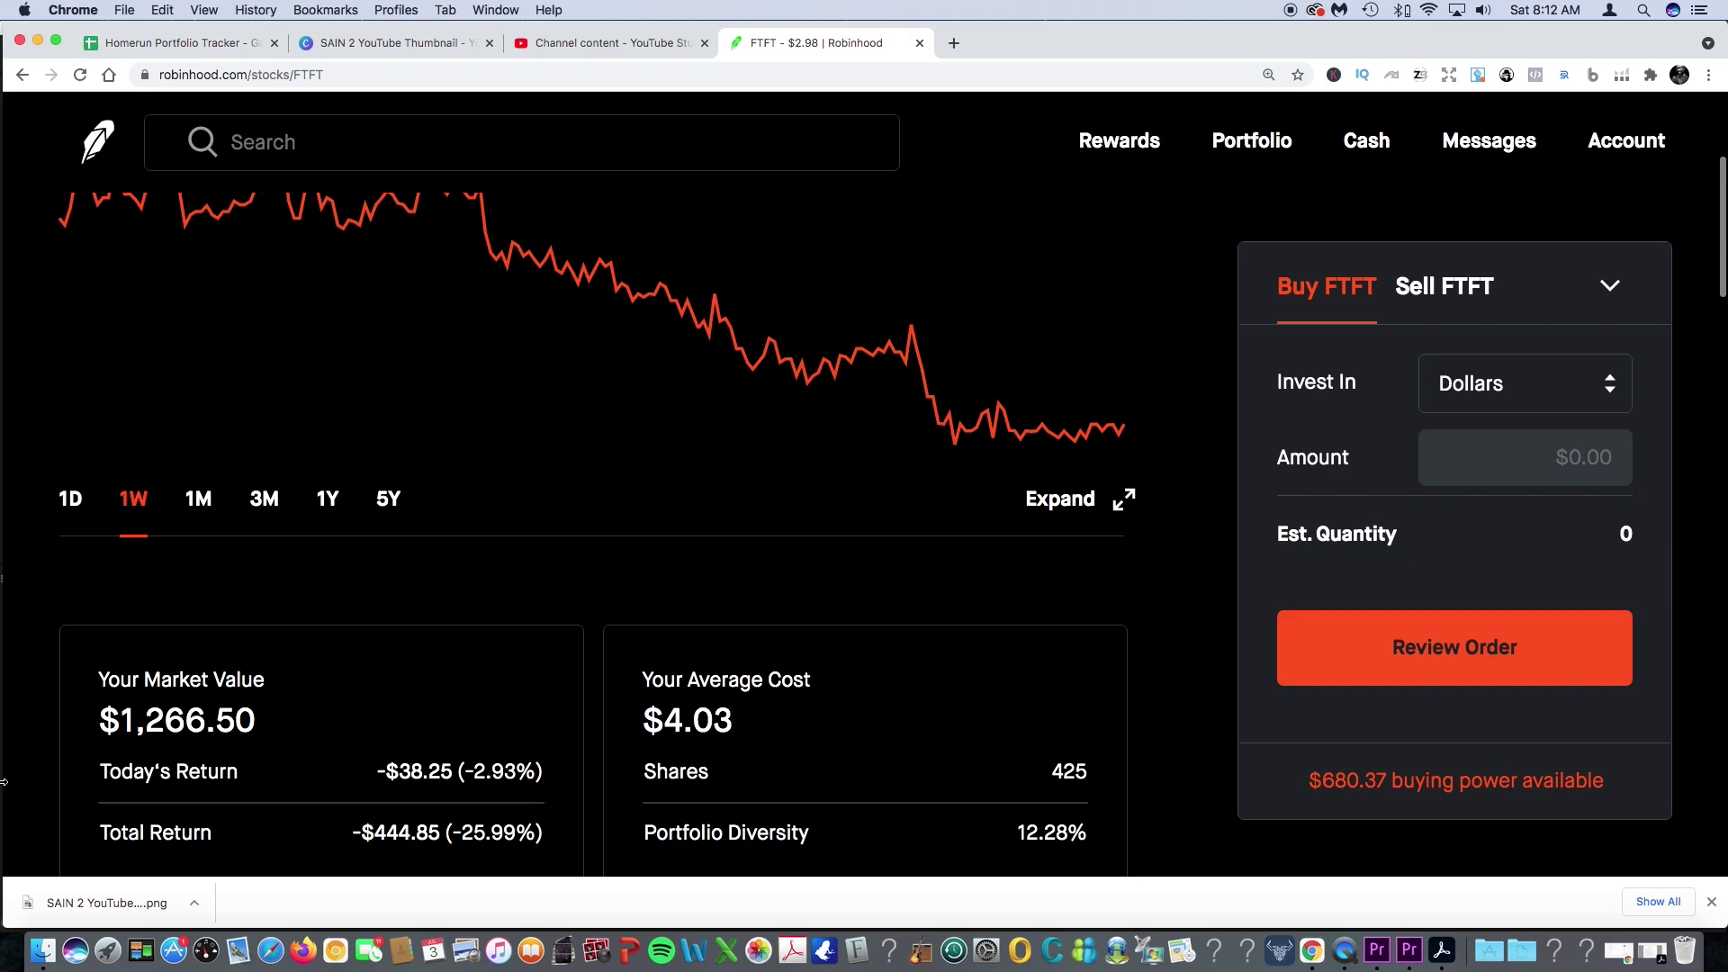
scroll(54, 744, up, 4)
- Go back to the portfolio overview and open the TTCF stock page from the holdings
click(23, 75)
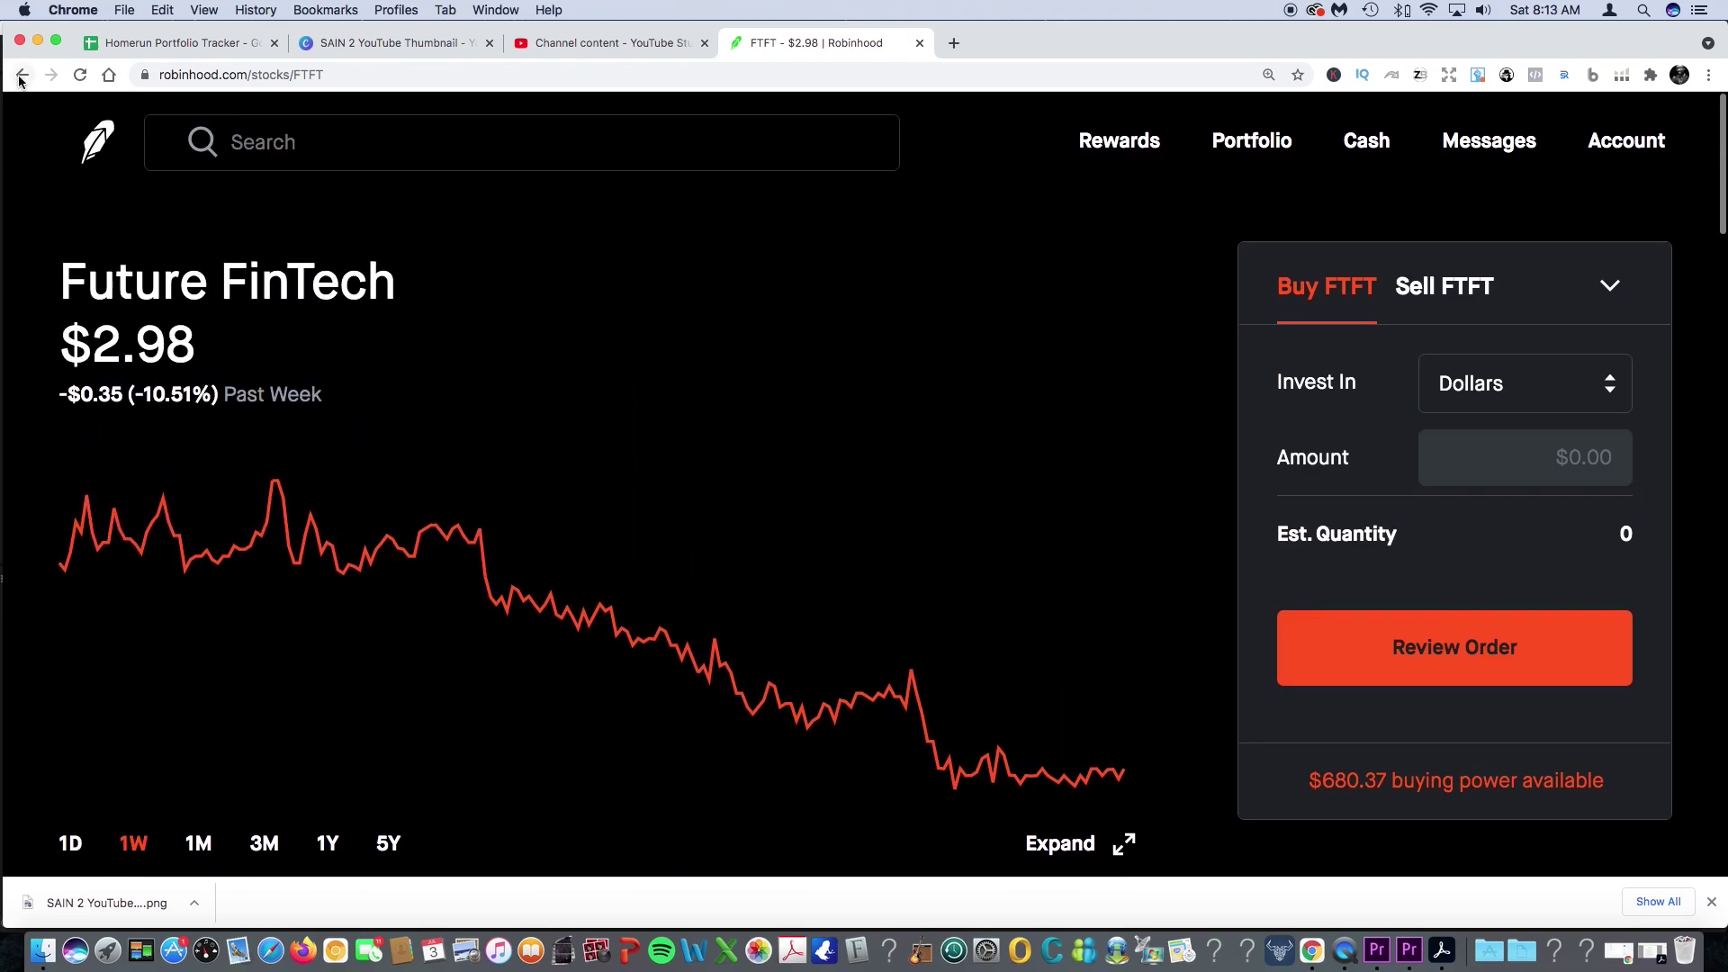
scroll(1444, 606, down, 5)
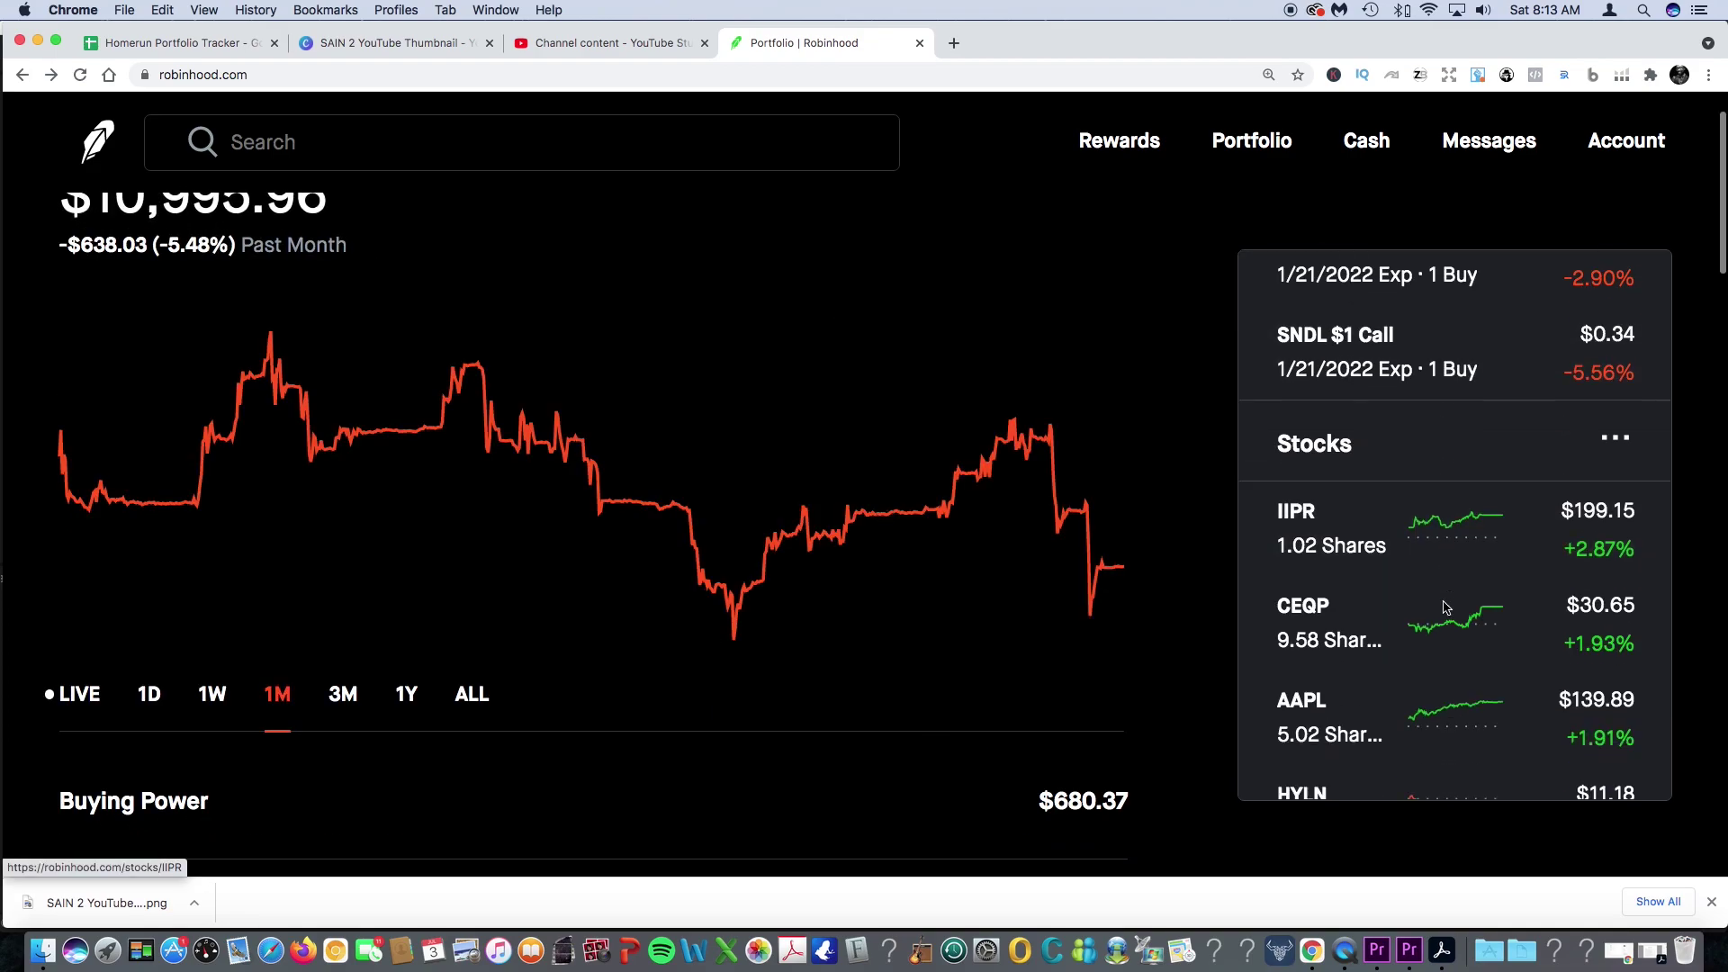
scroll(1444, 605, down, 4)
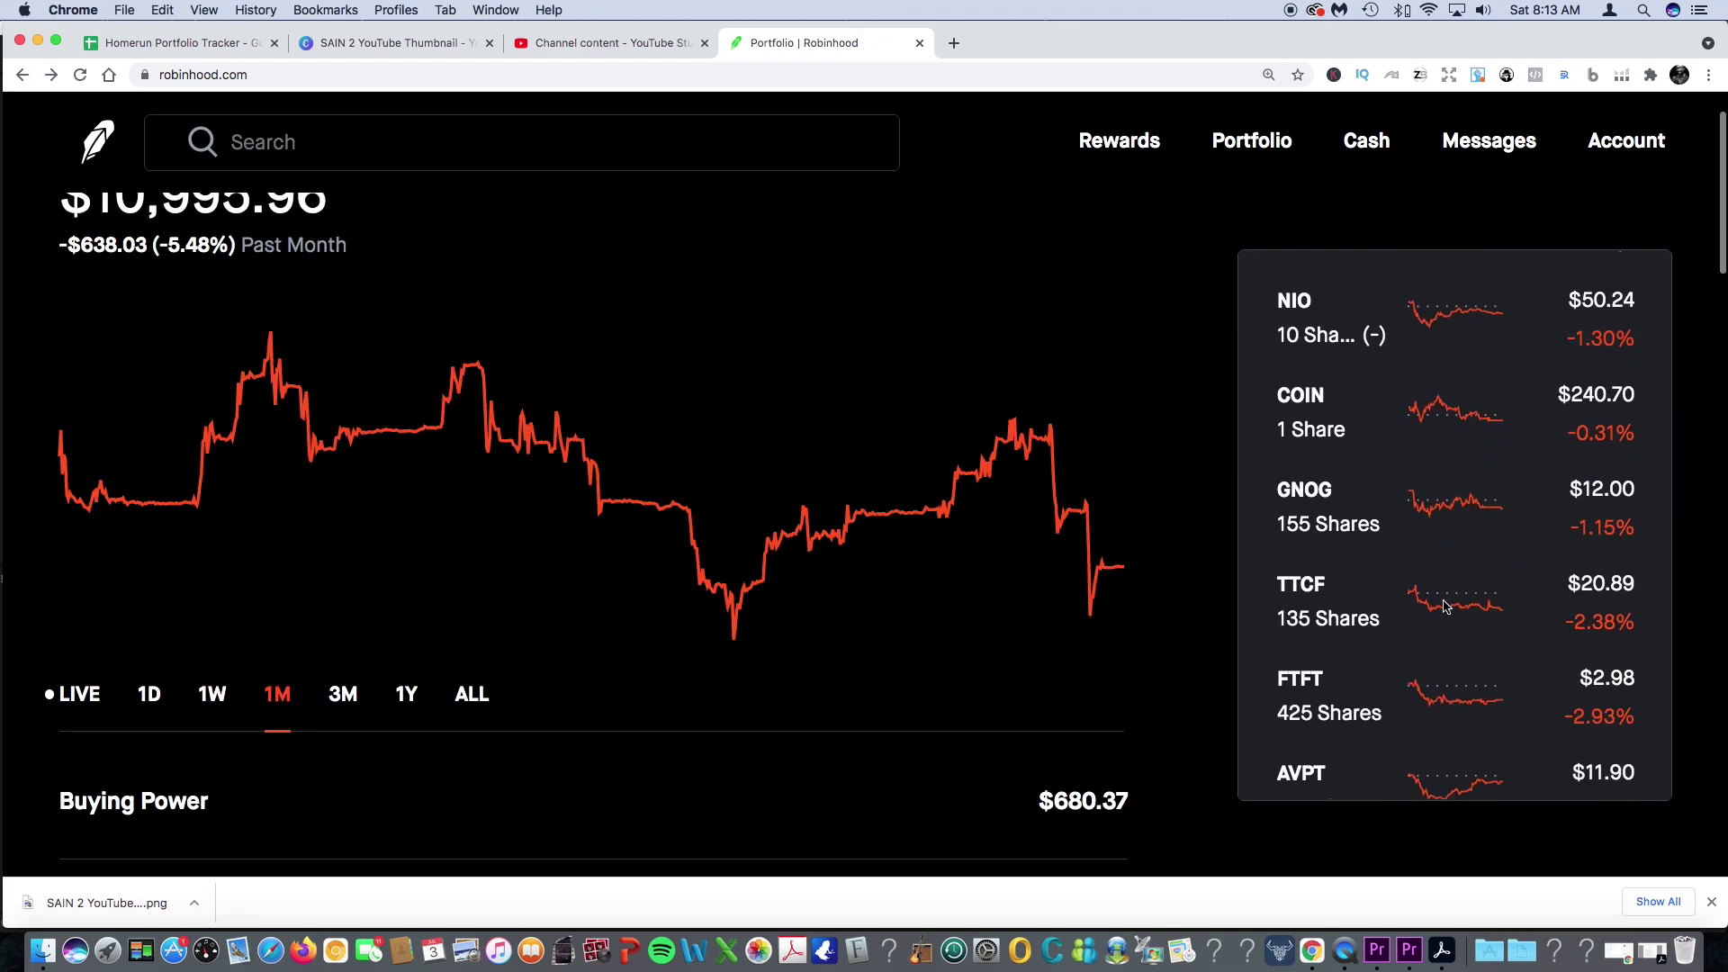
scroll(1445, 606, up, 3)
click(1289, 594)
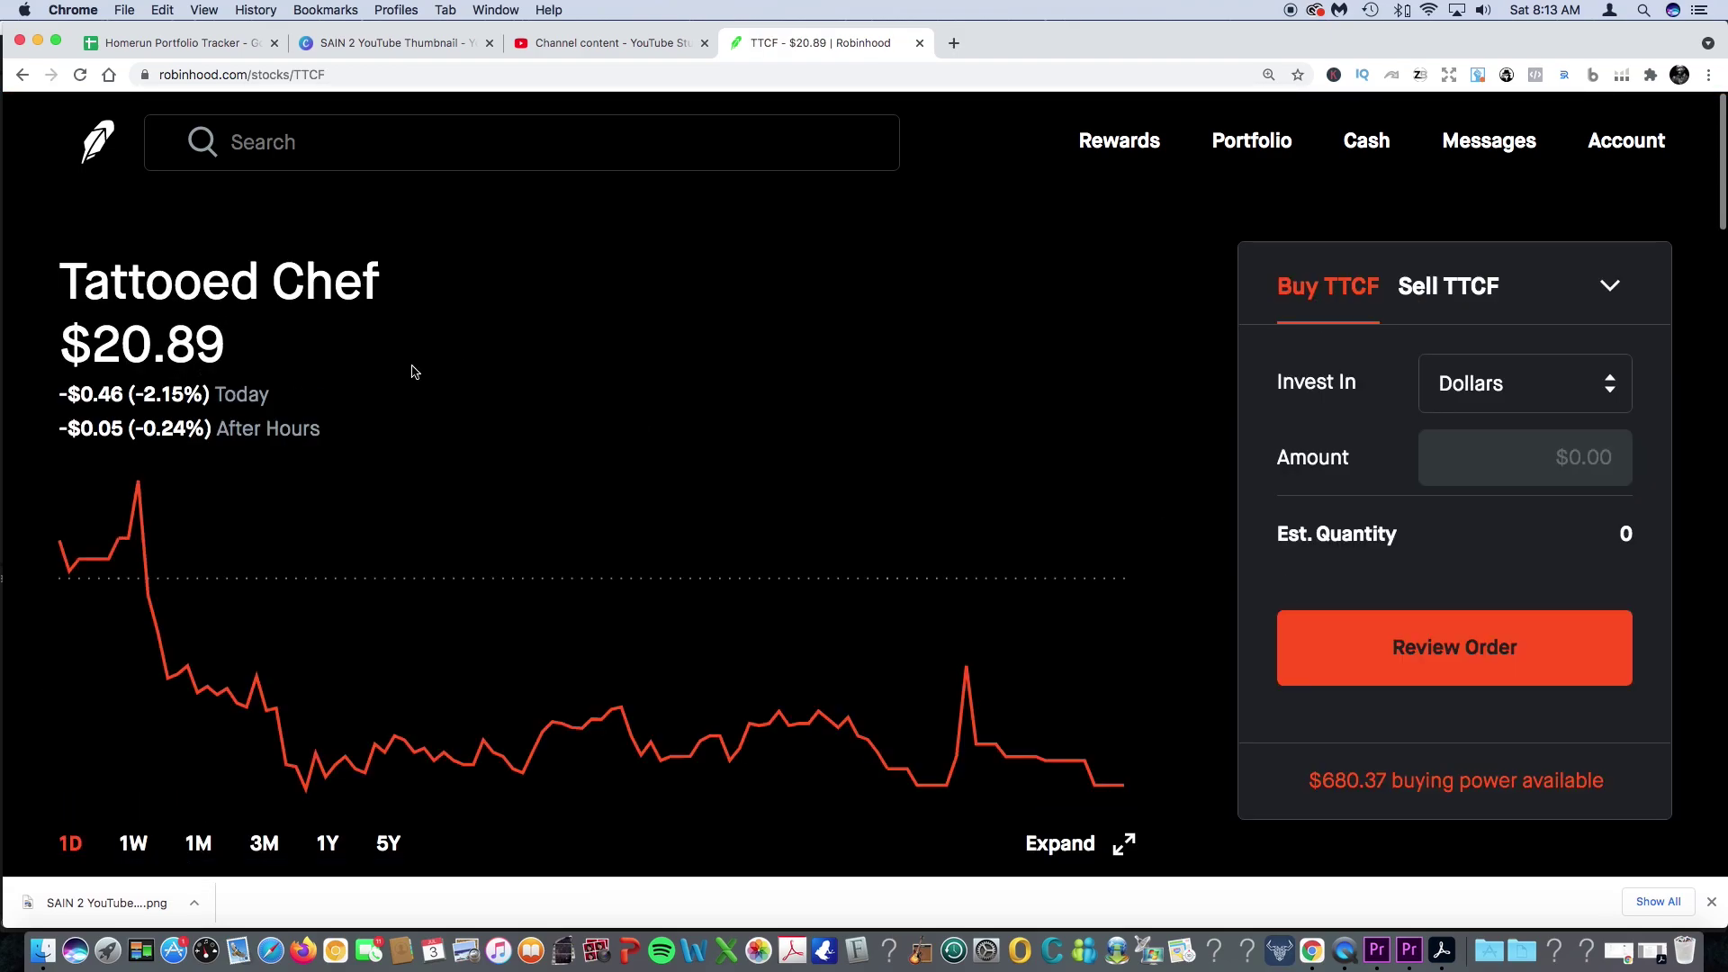
- View TTCF's past-week chart and position details, and highlight its total return percentage
scroll(42, 383, down, 2)
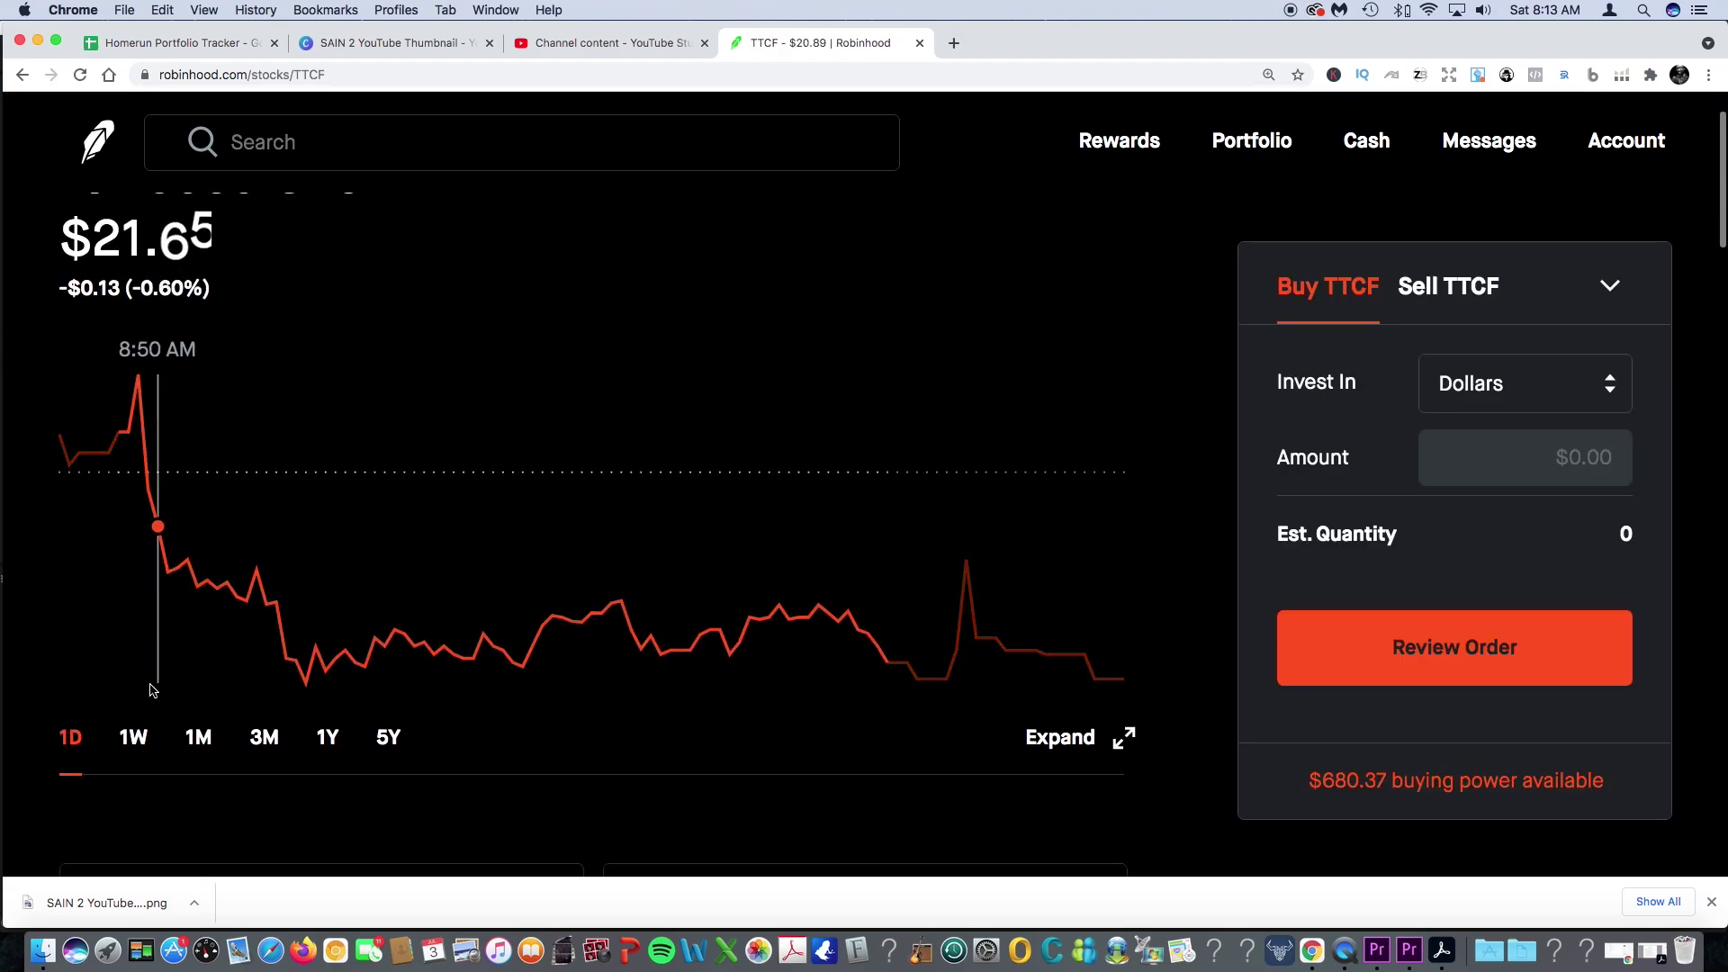
click(130, 736)
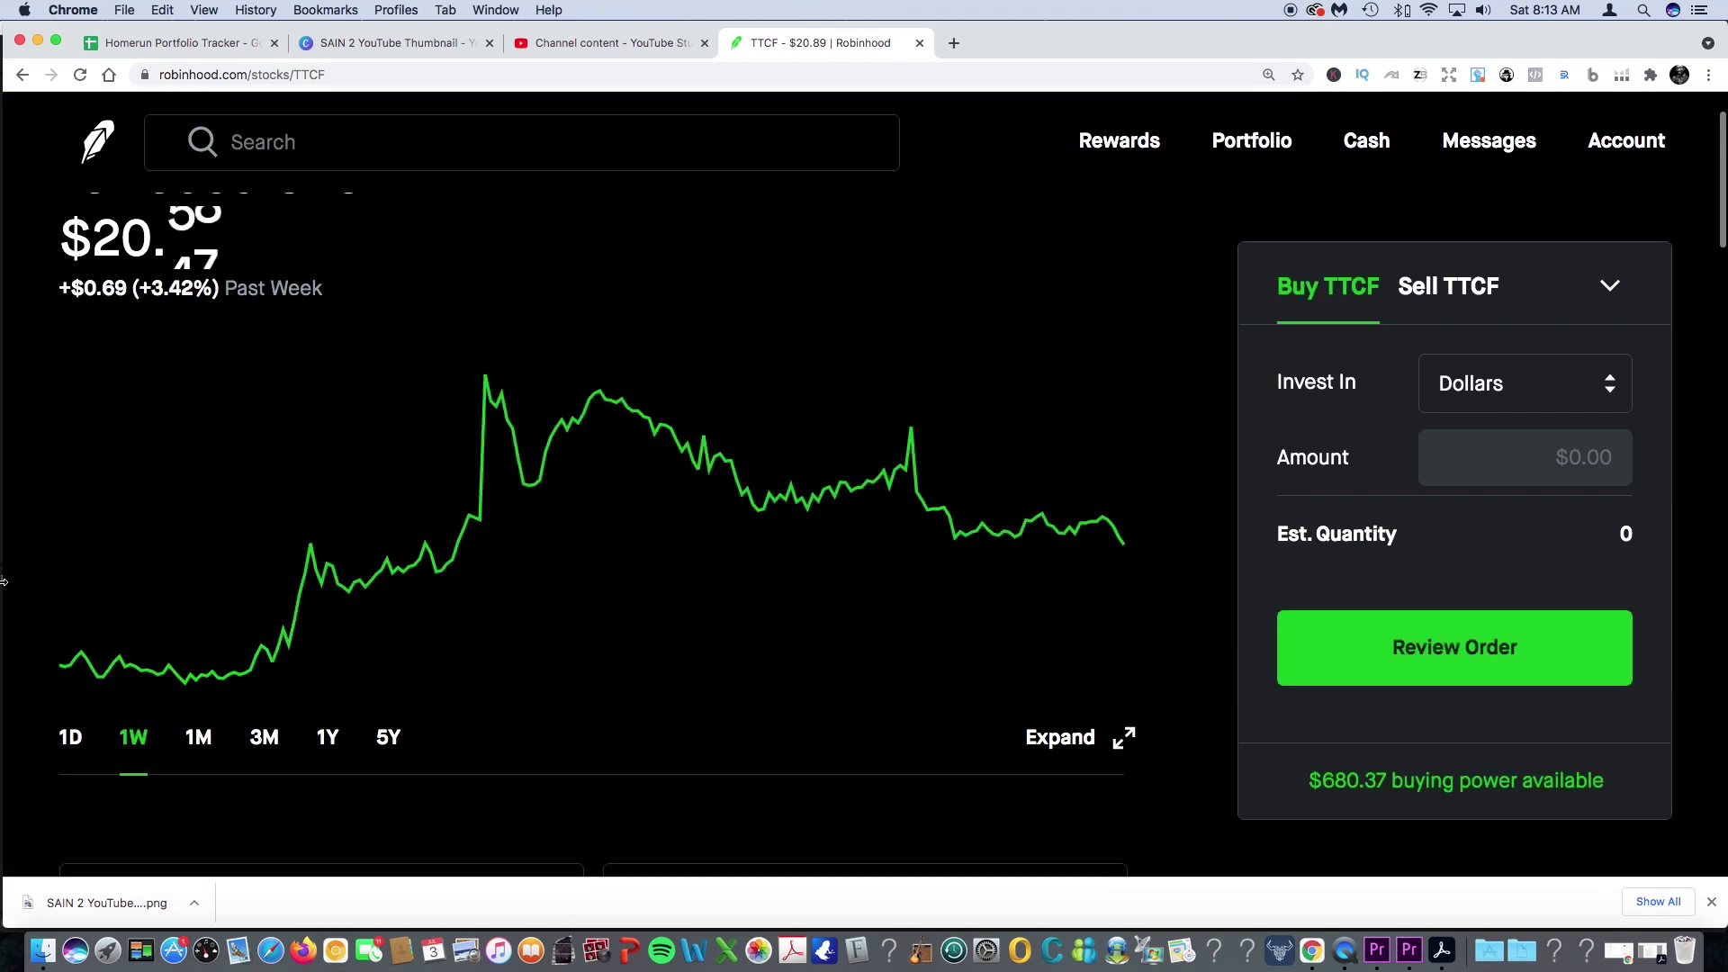
scroll(36, 582, up, 2)
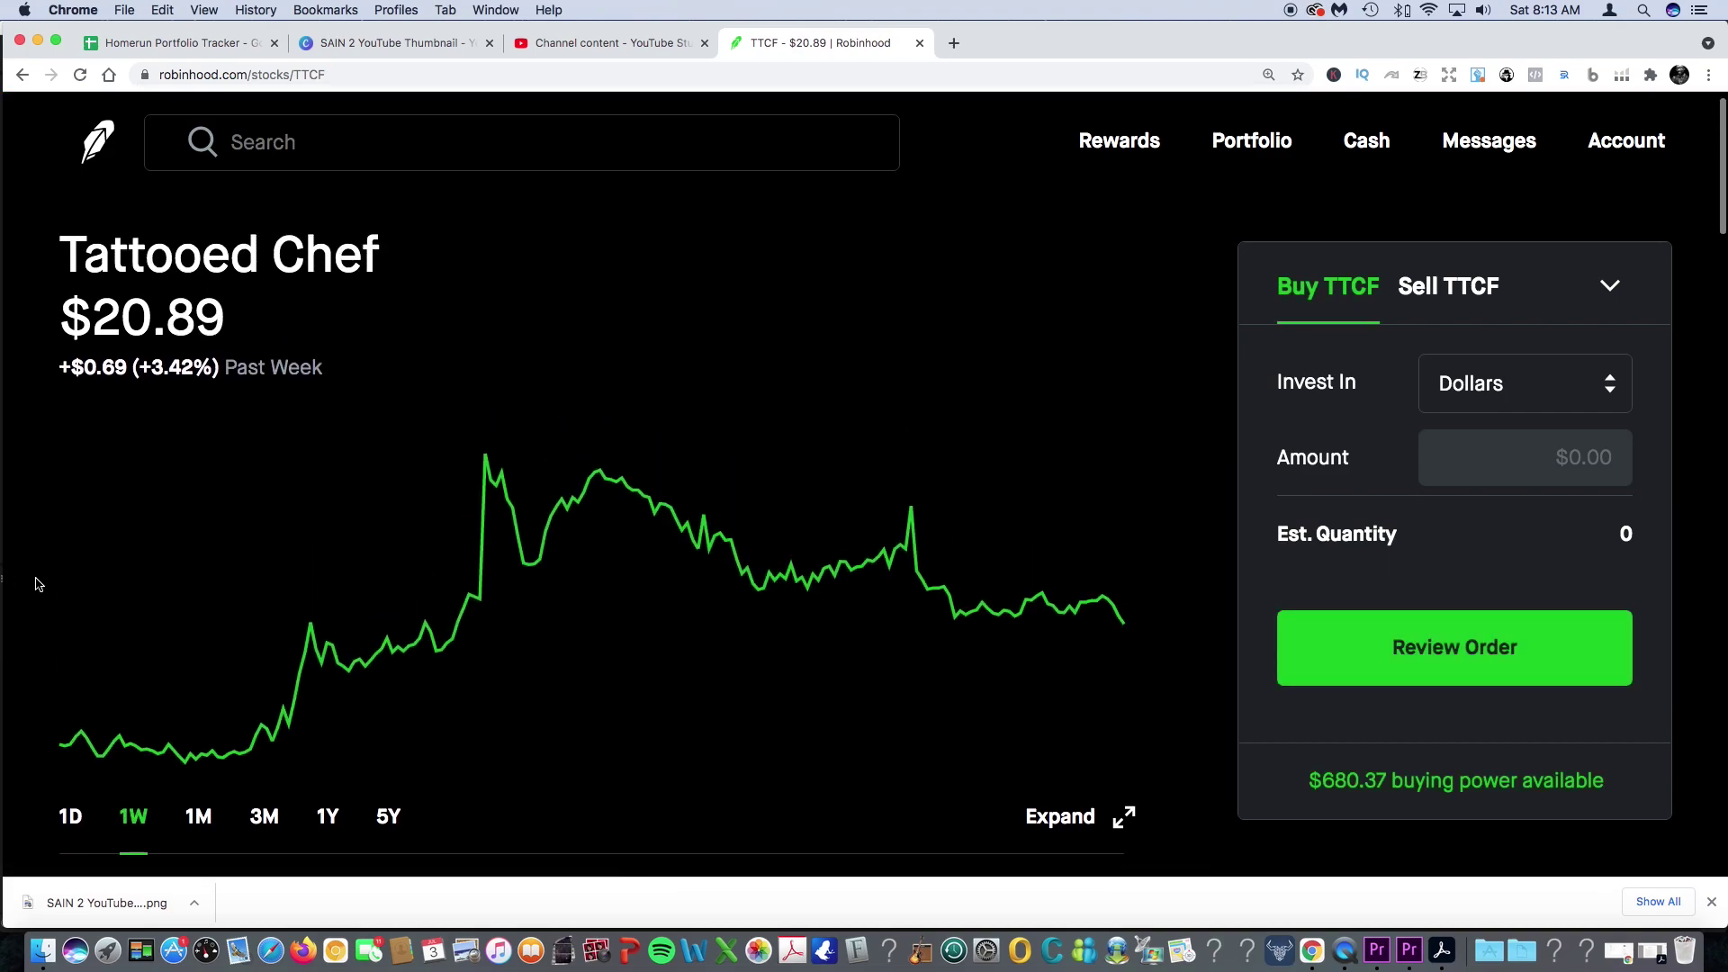
scroll(174, 618, down, 8)
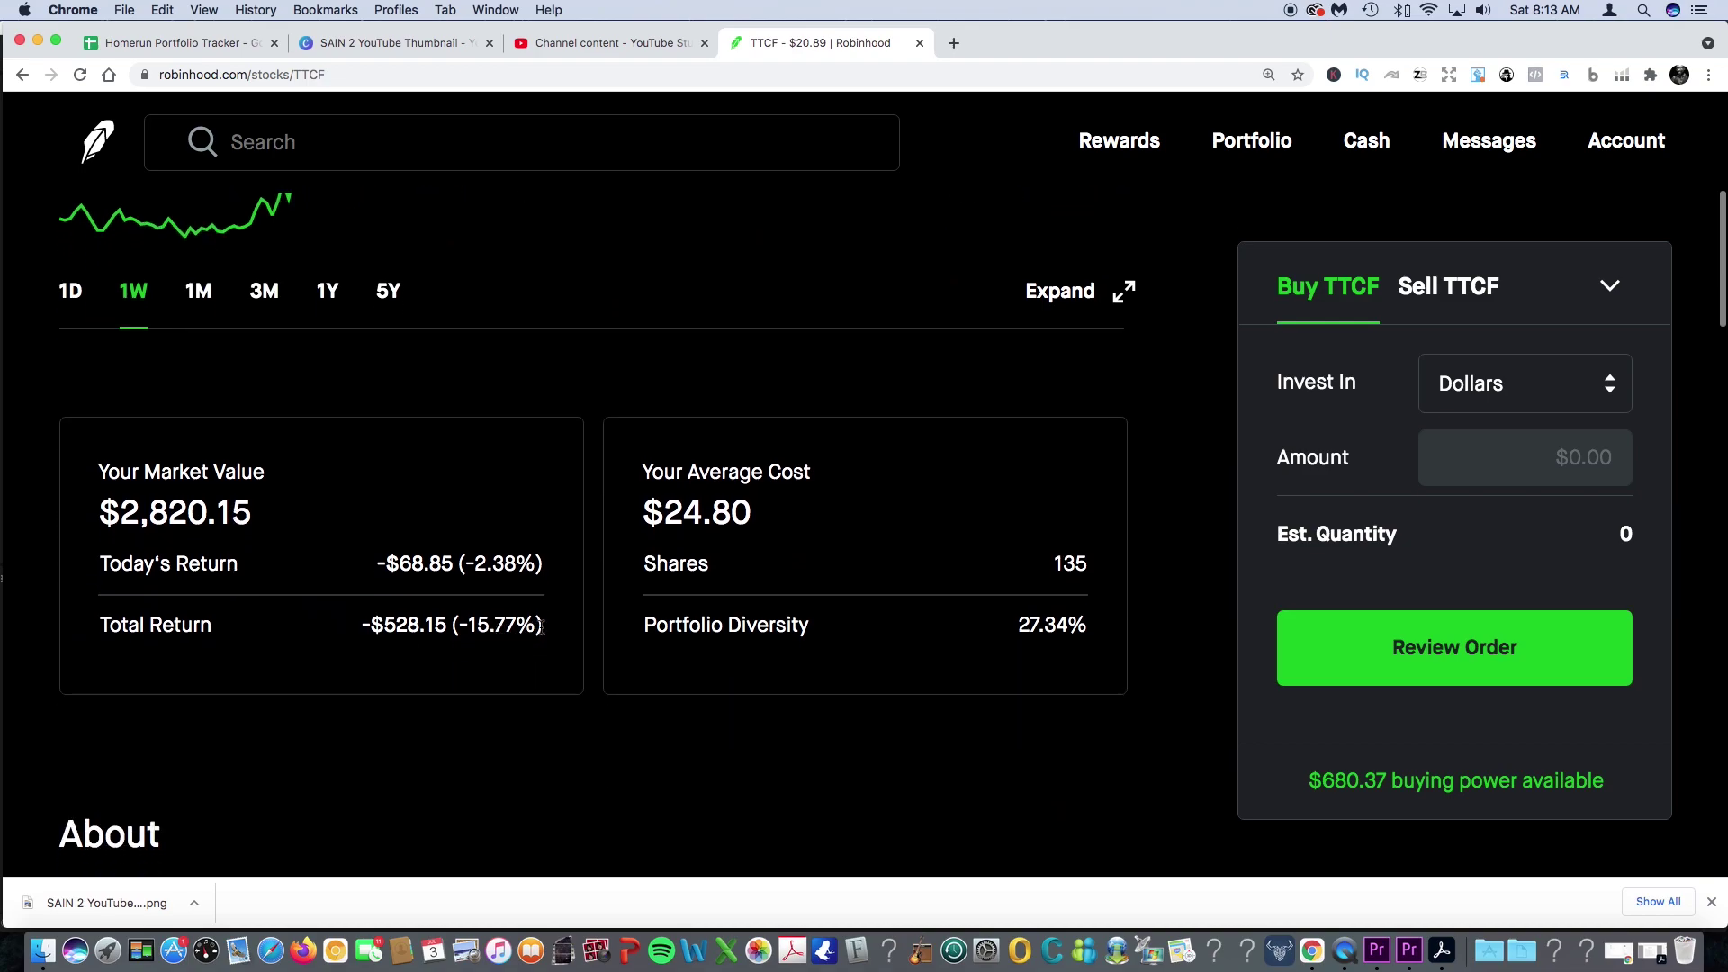
drag(541, 627, 436, 625)
- View TTCF's performance chart for the past month and the past three months
scroll(417, 631, up, 6)
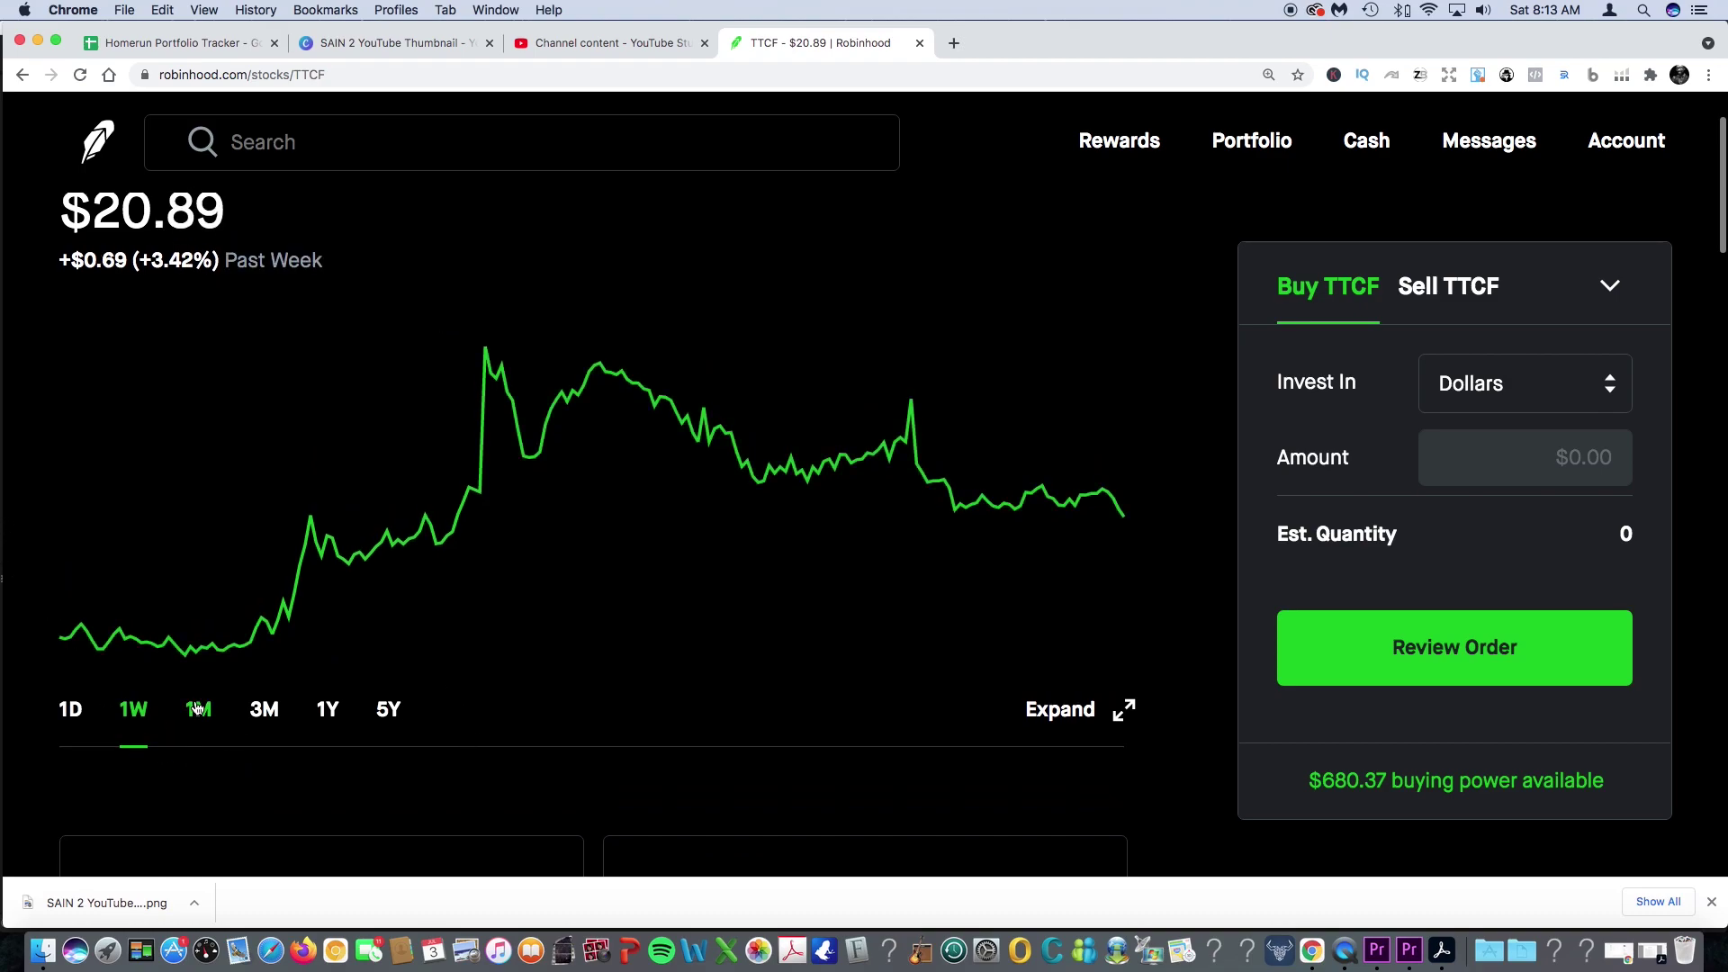
click(199, 709)
click(264, 710)
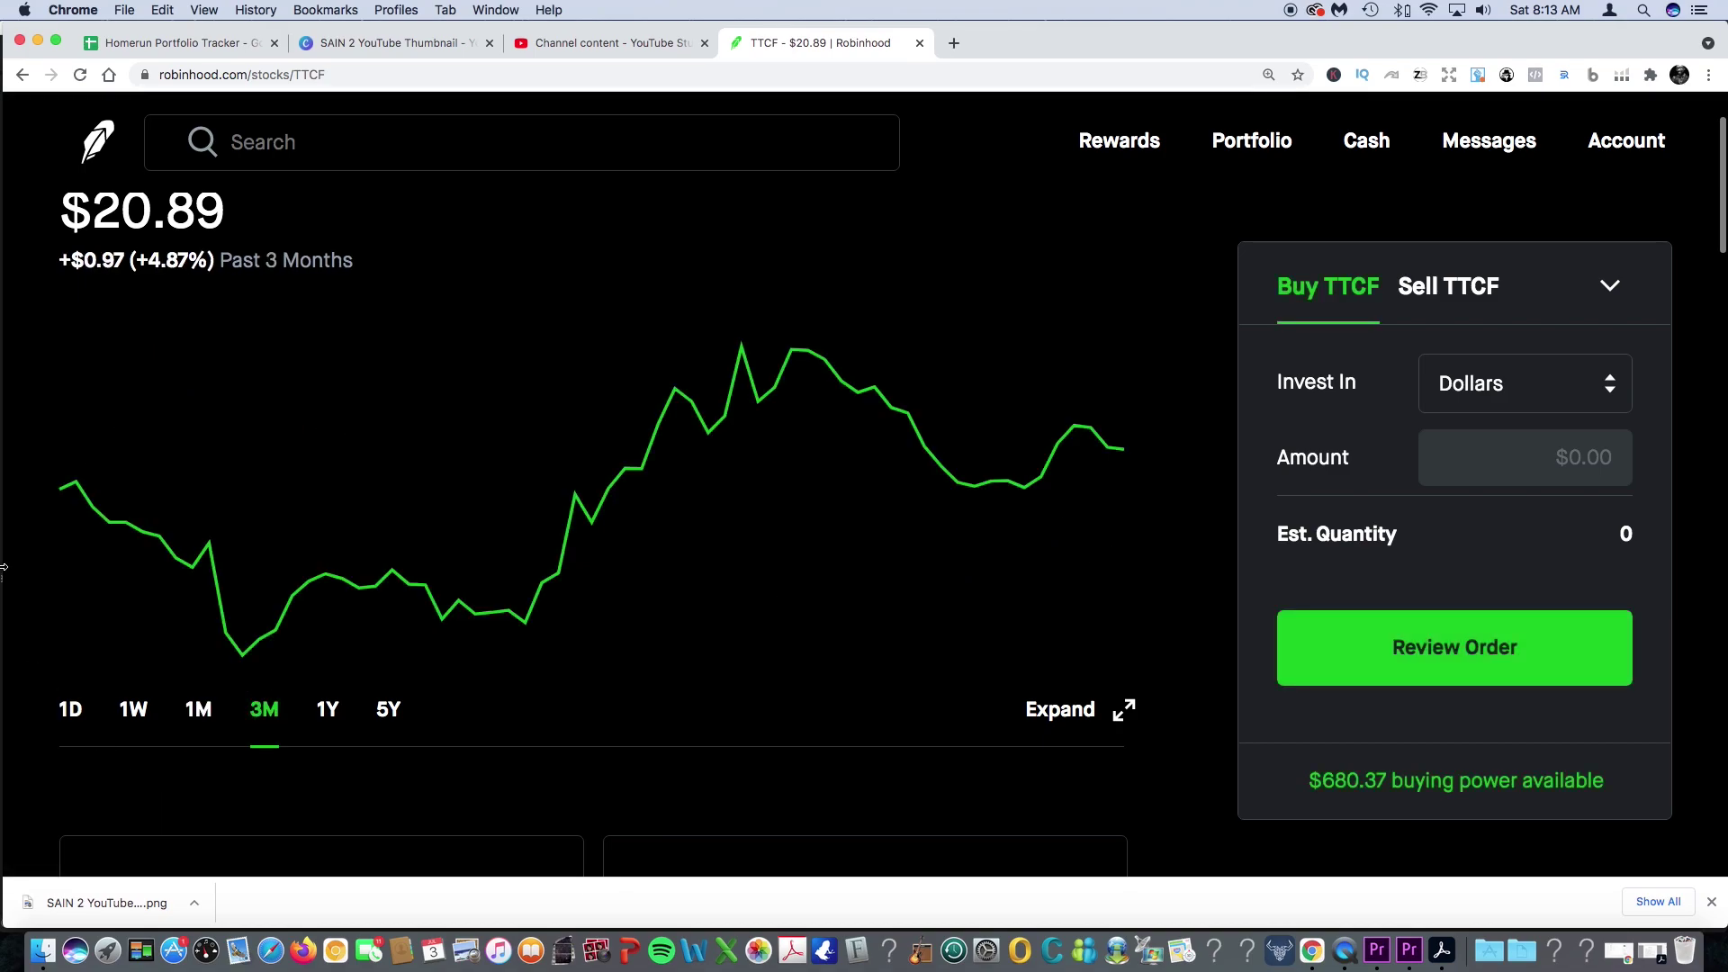
- Return to the portfolio overview, look through the stock holdings and open the GNOG stock page
click(20, 75)
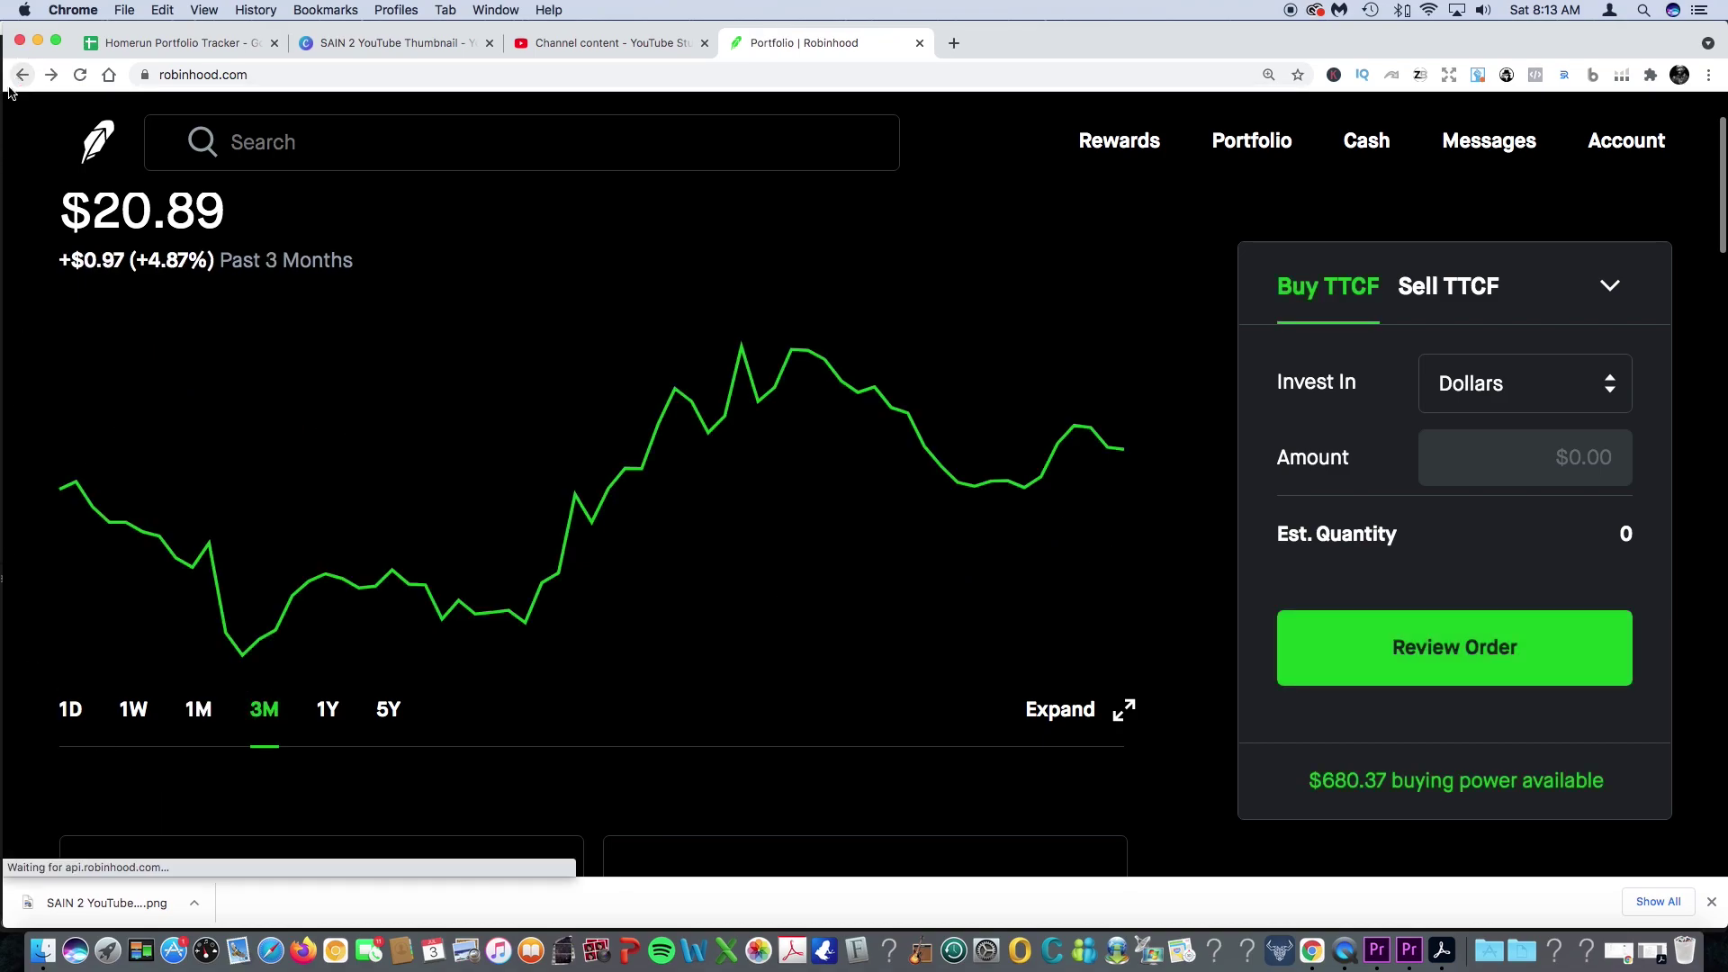
scroll(1467, 664, down, 8)
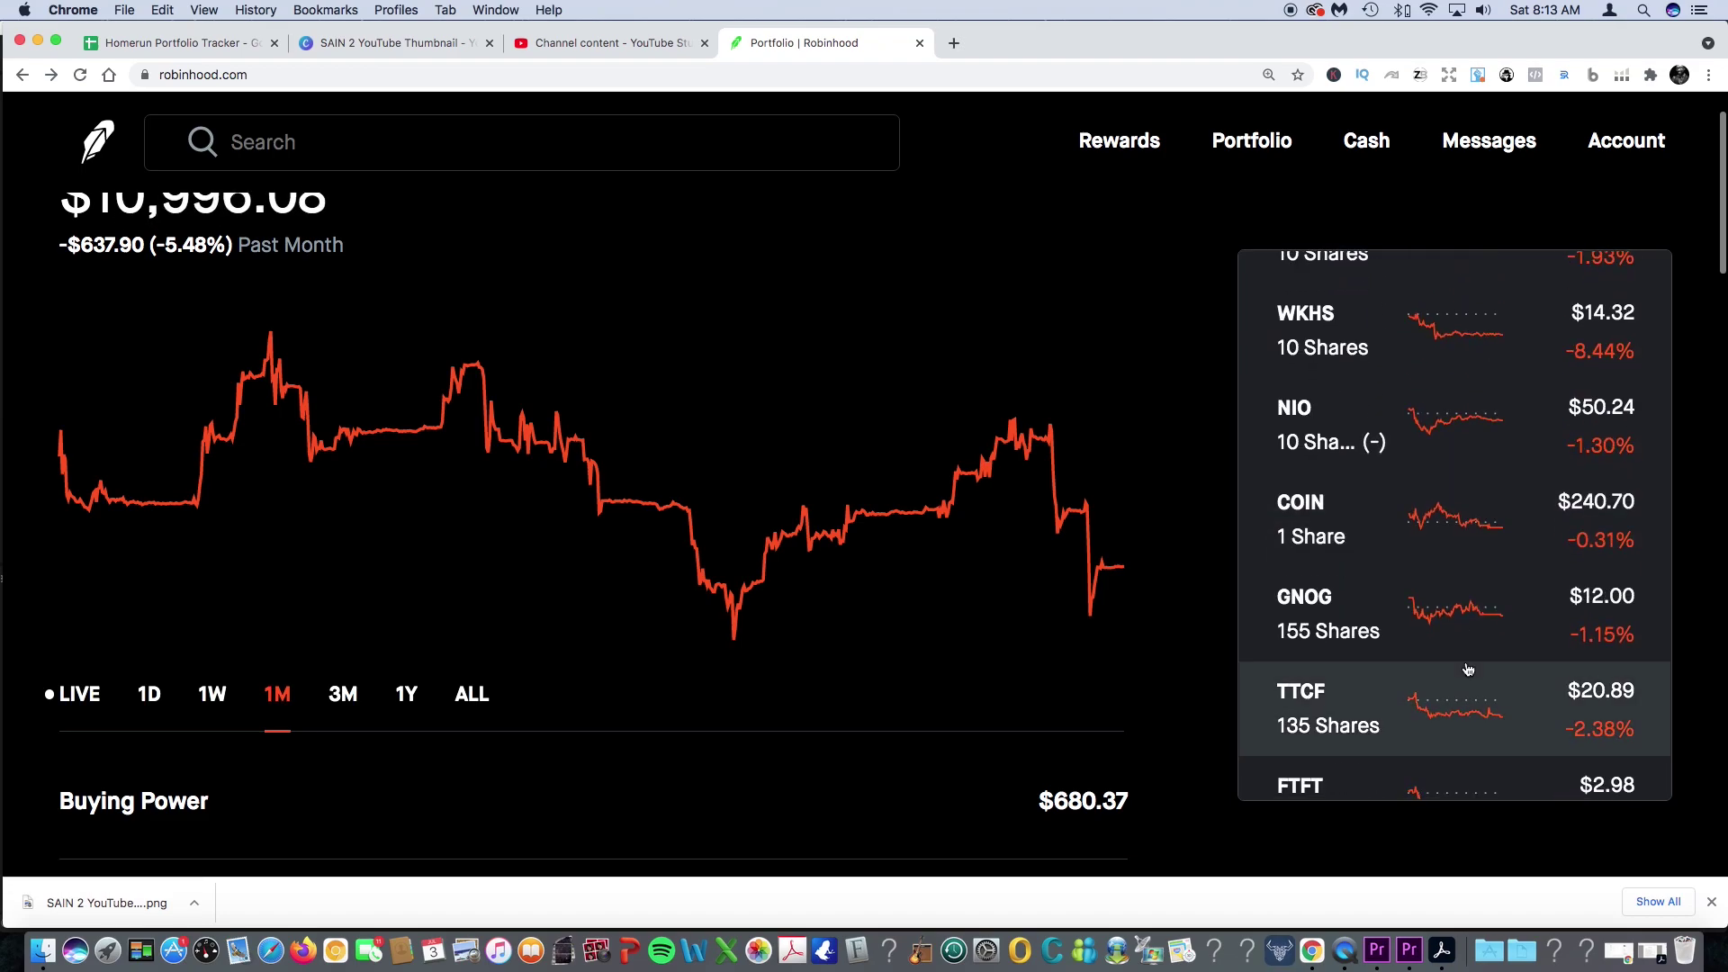
scroll(1462, 662, down, 2)
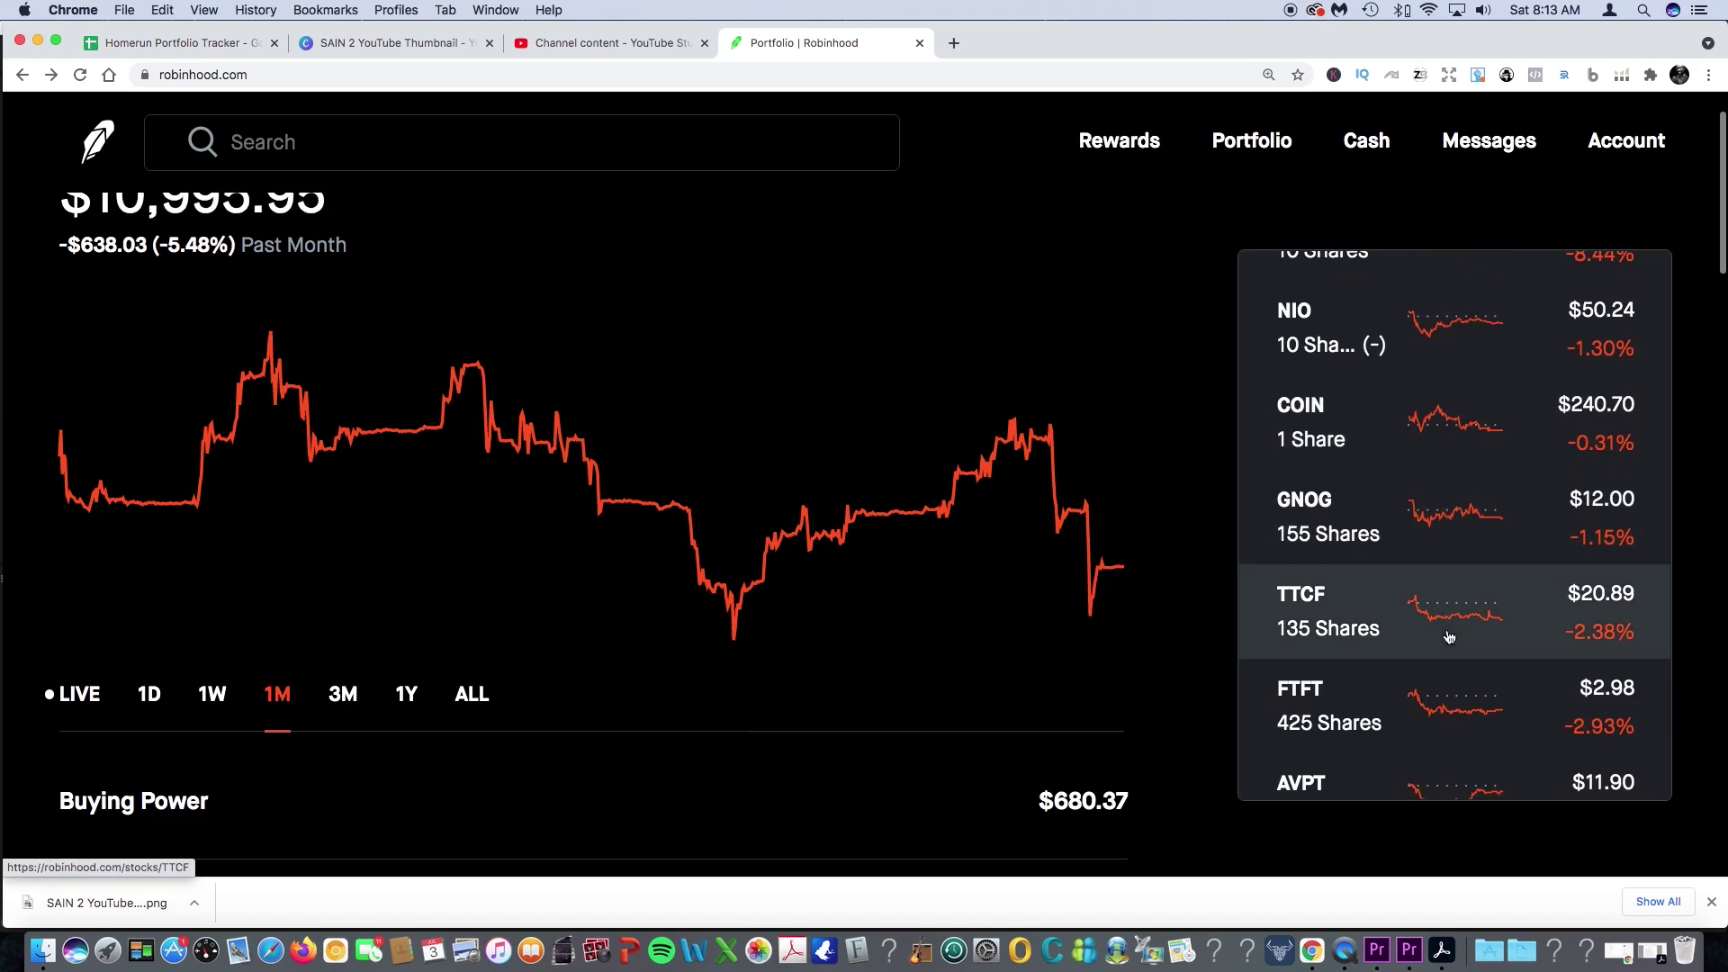
scroll(1450, 635, down, 2)
scroll(1449, 636, up, 3)
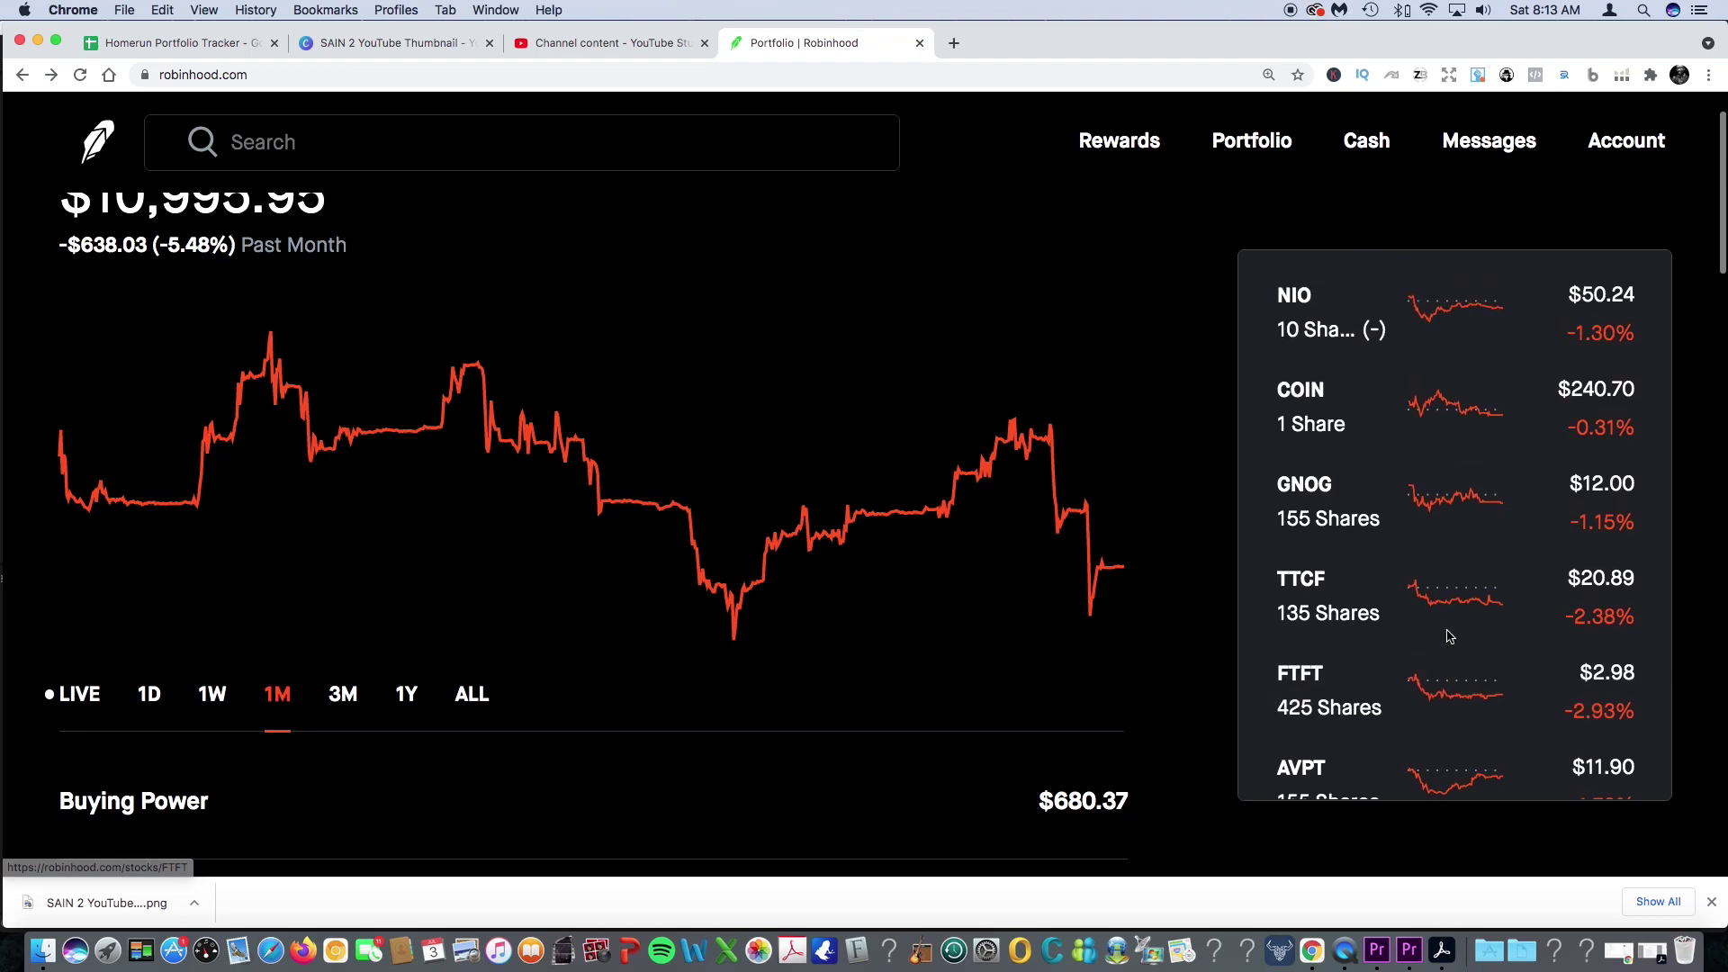
click(1338, 538)
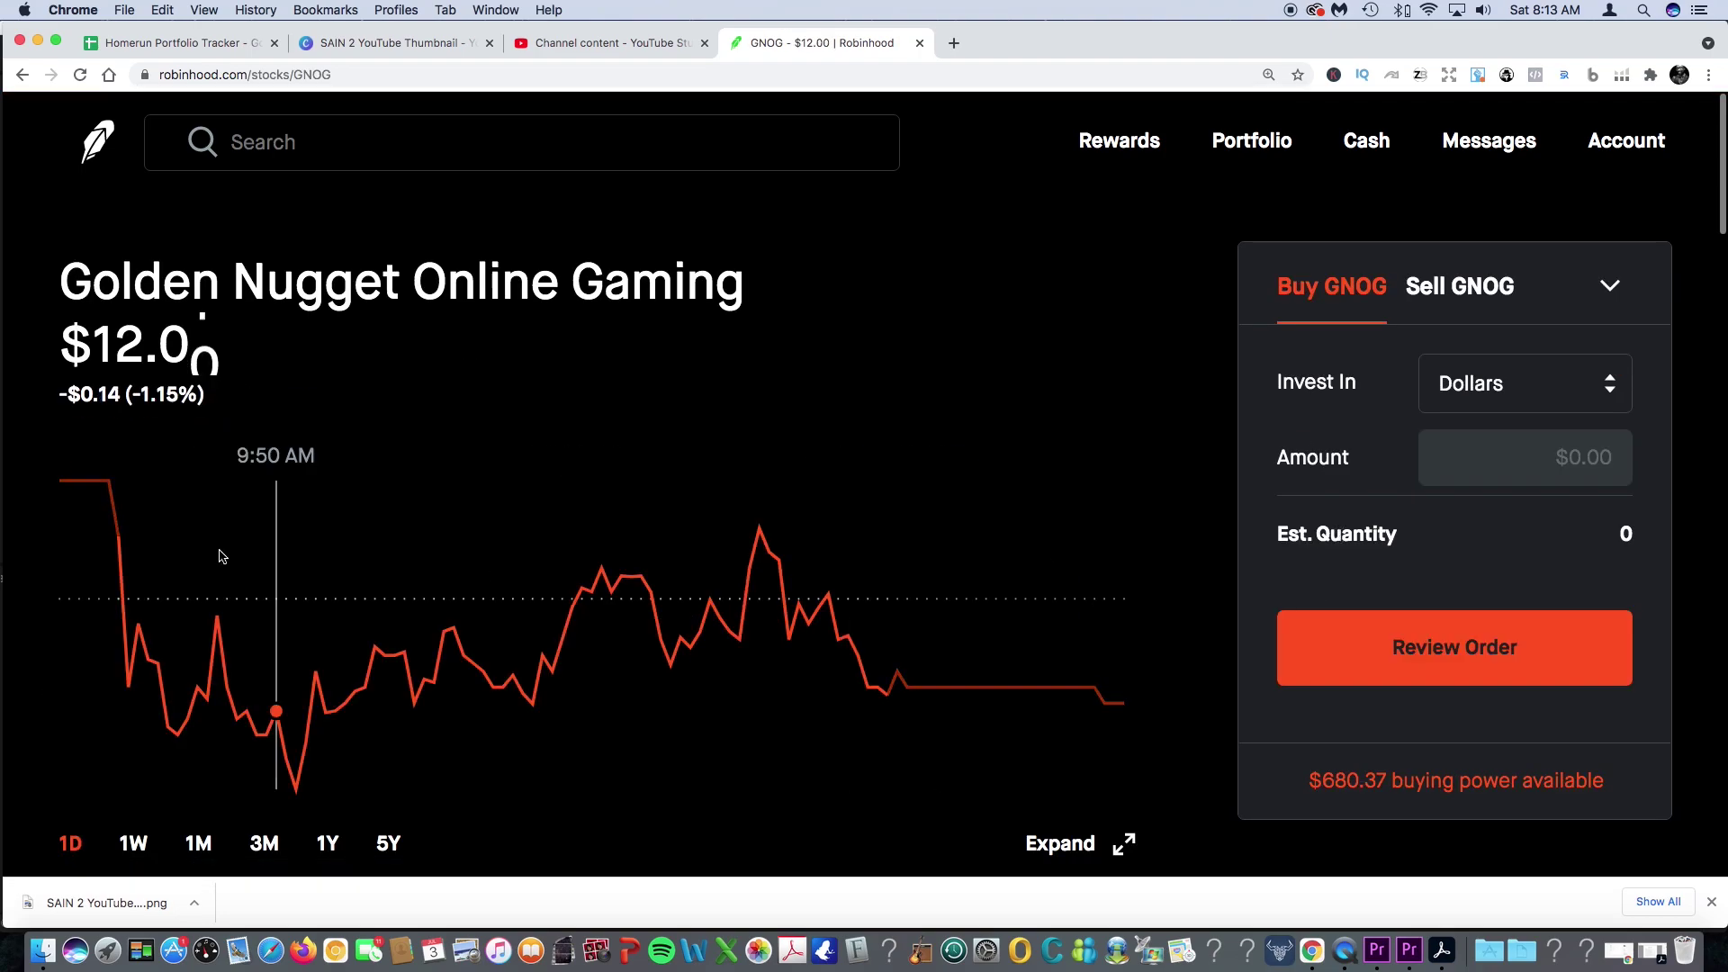
- View GNOG's past-week chart and position details, and highlight its total return
scroll(120, 667, down, 3)
click(120, 667)
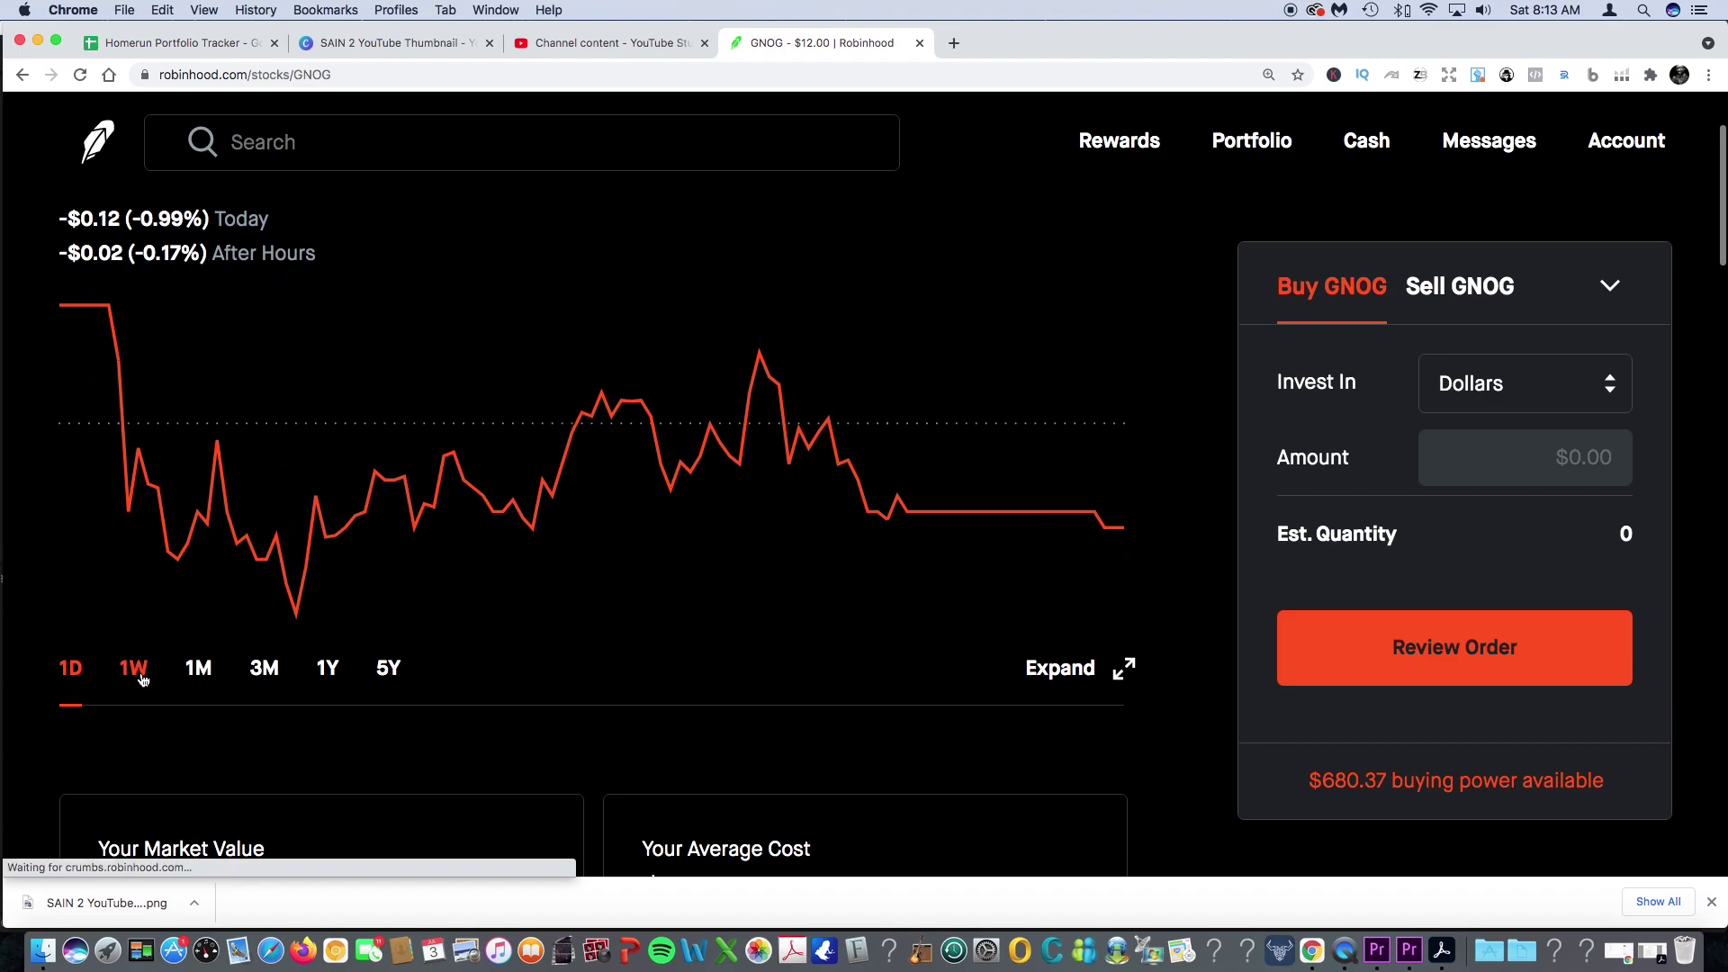
scroll(7, 590, up, 3)
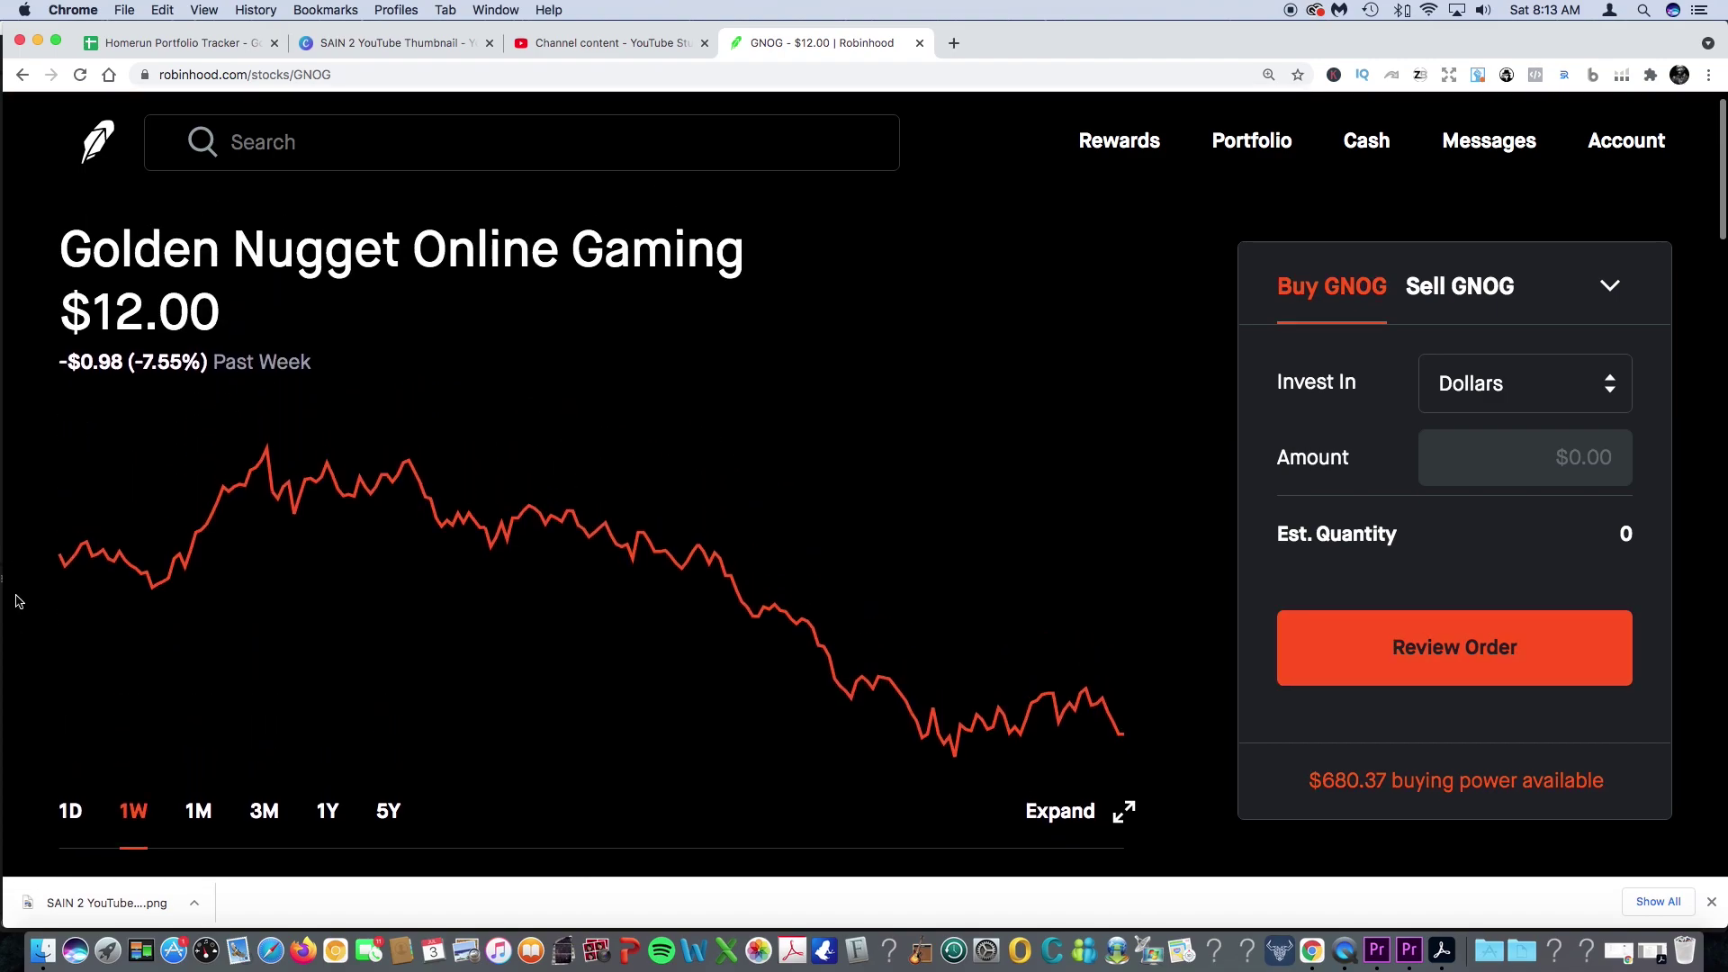
scroll(16, 601, down, 6)
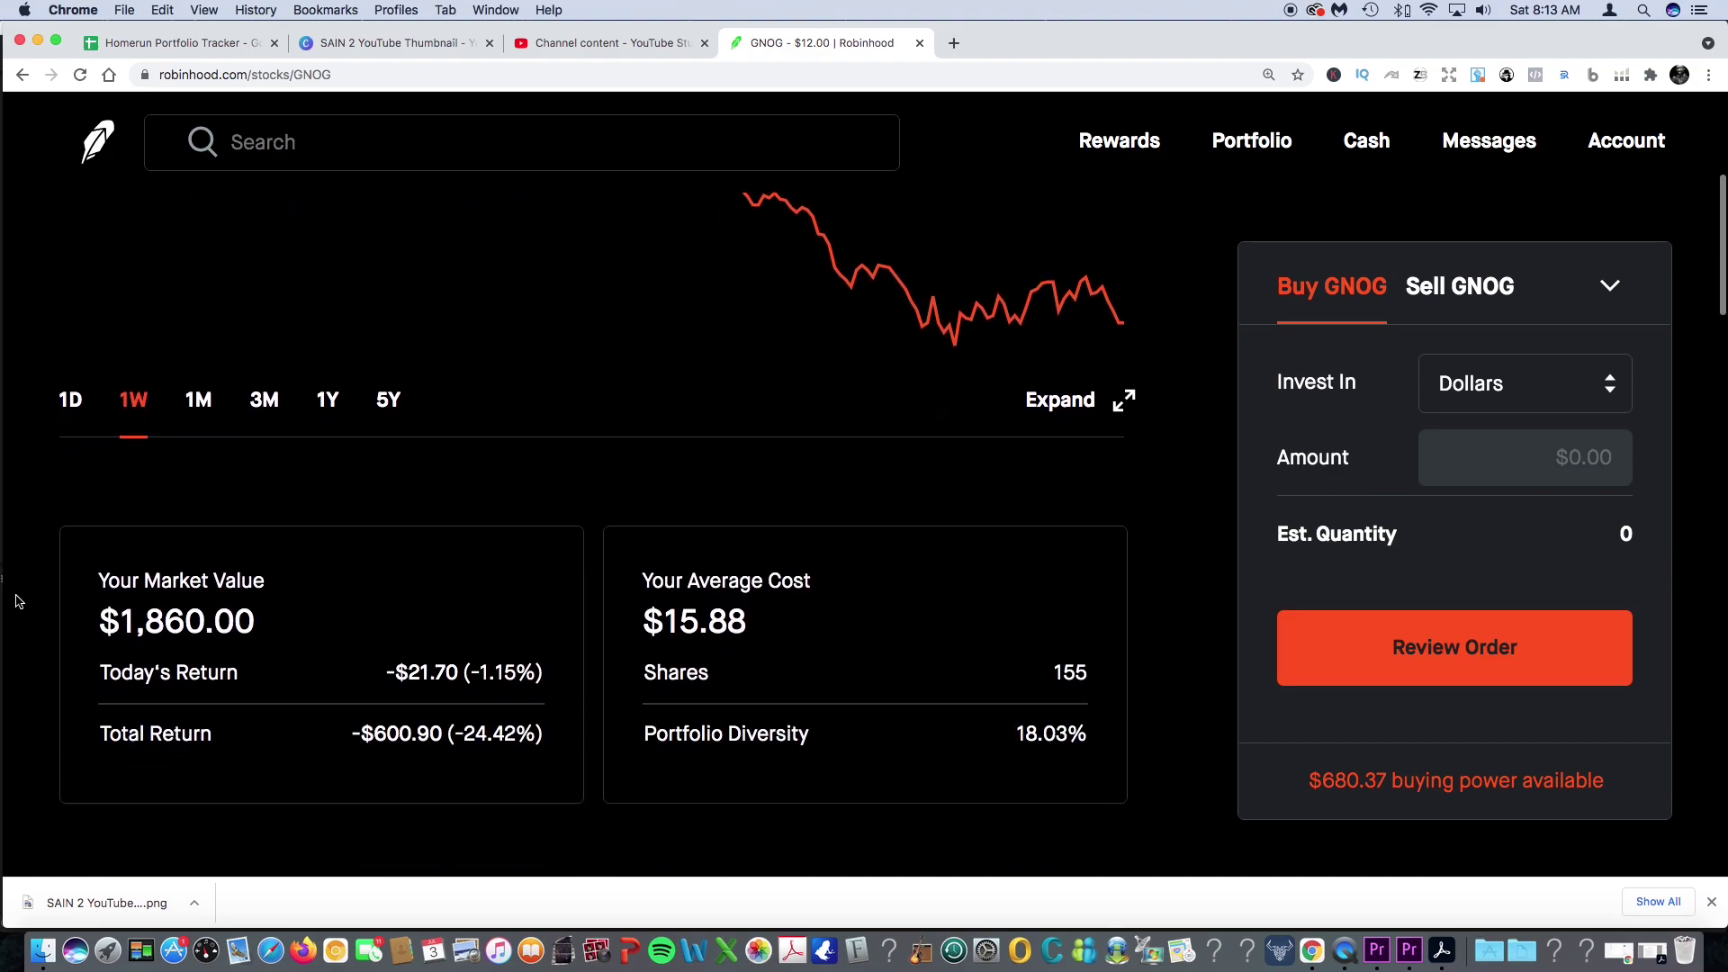
drag(521, 621, 394, 670)
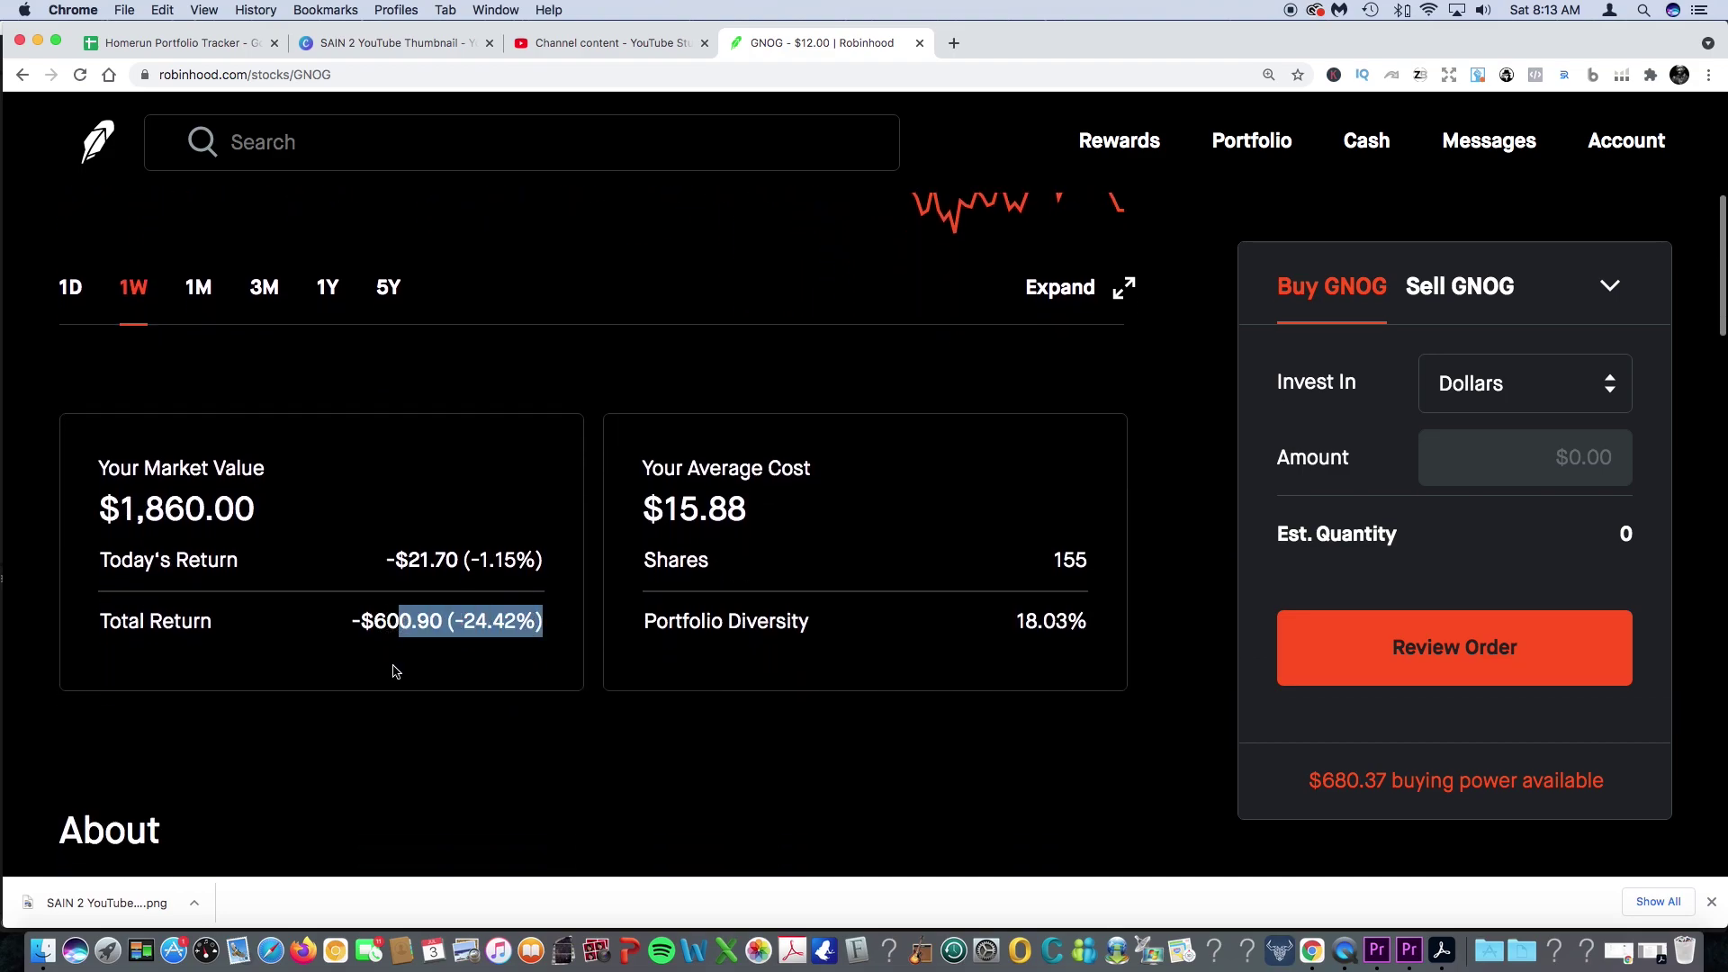
- Return to the portfolio overview and open the NIO stock page from the holdings
click(23, 75)
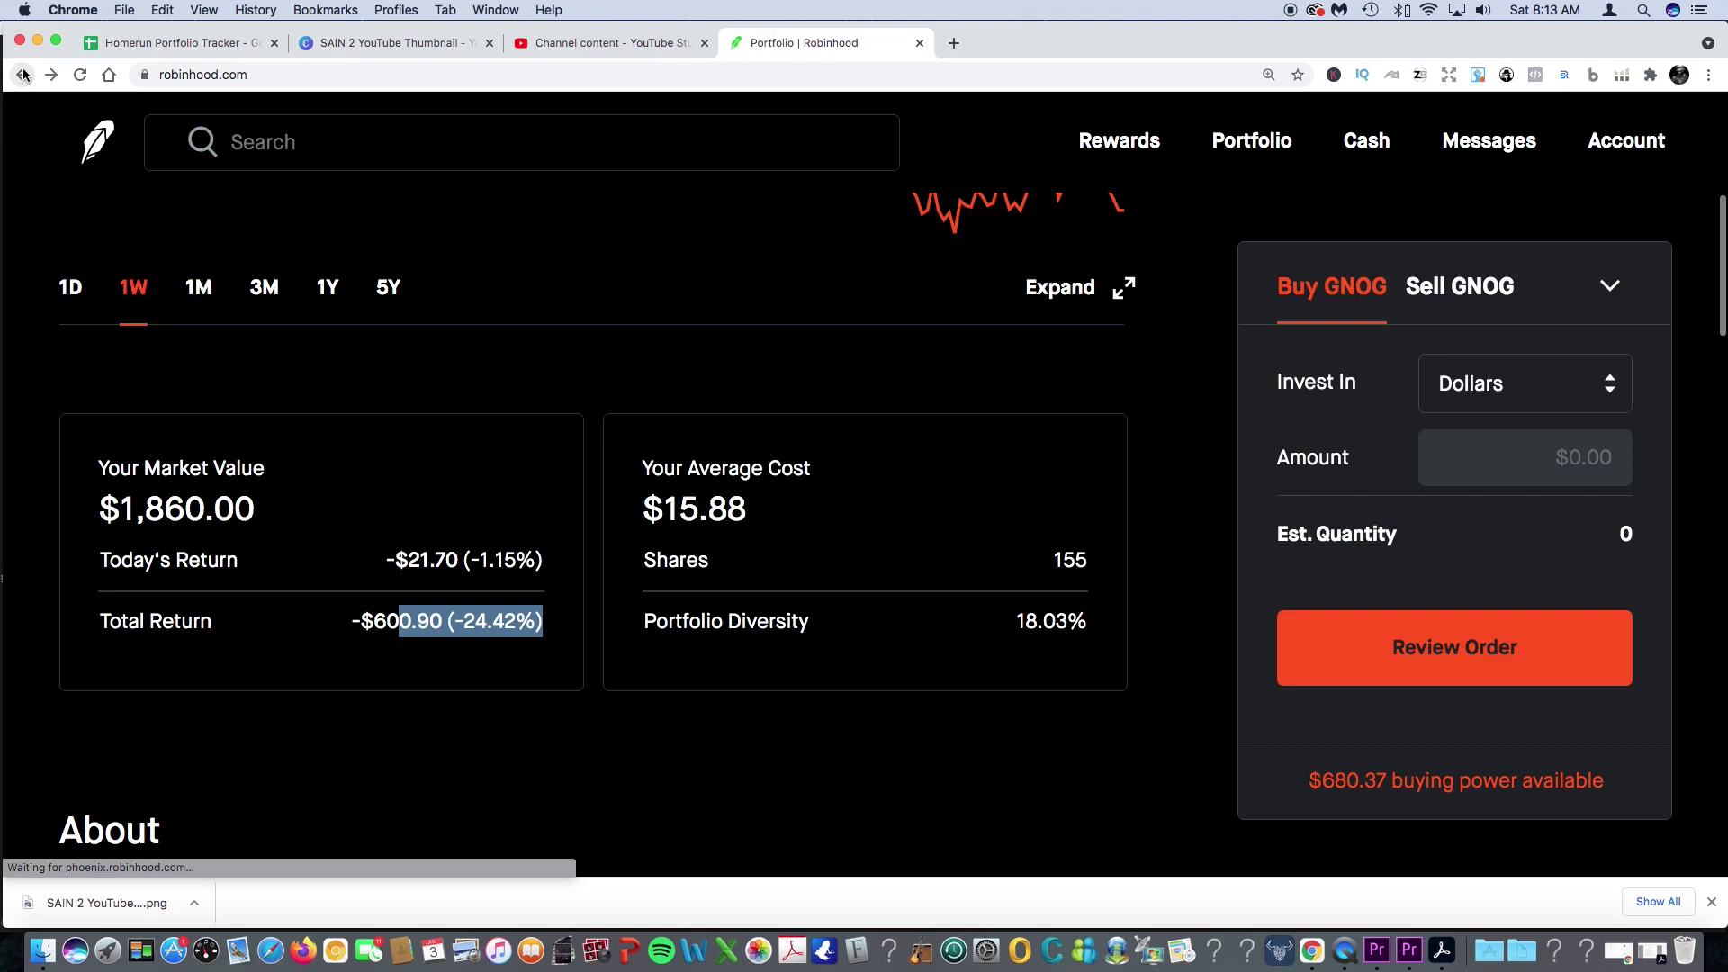
scroll(1325, 603, down, 6)
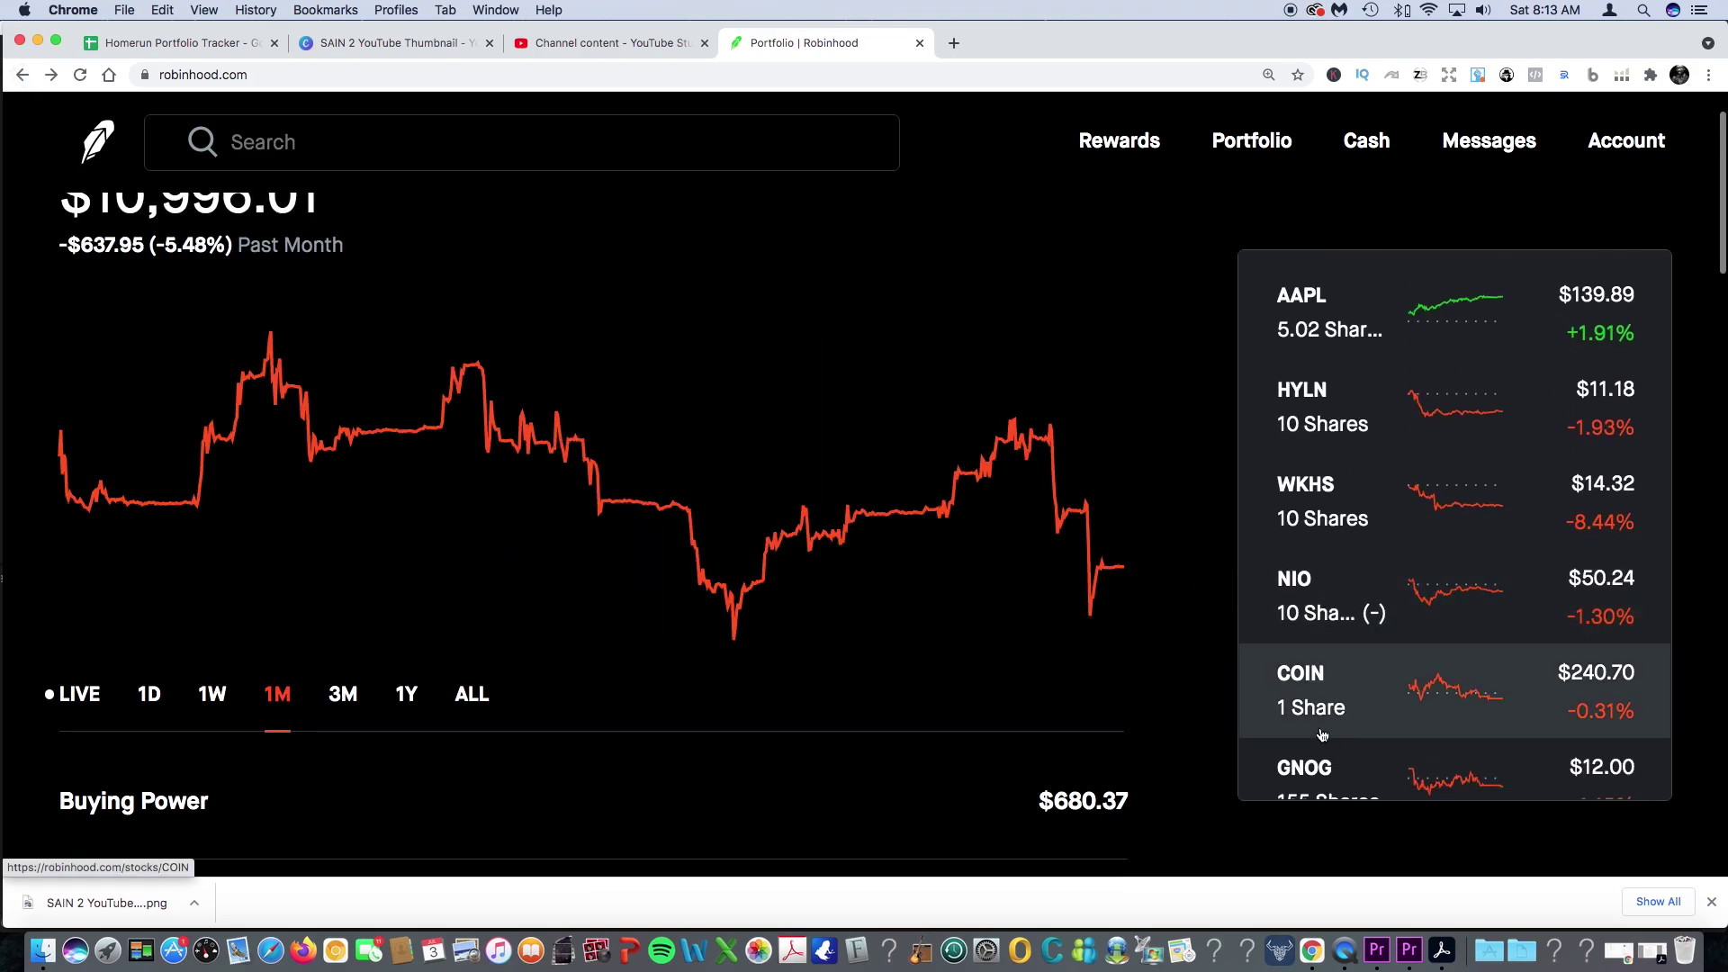
click(1316, 605)
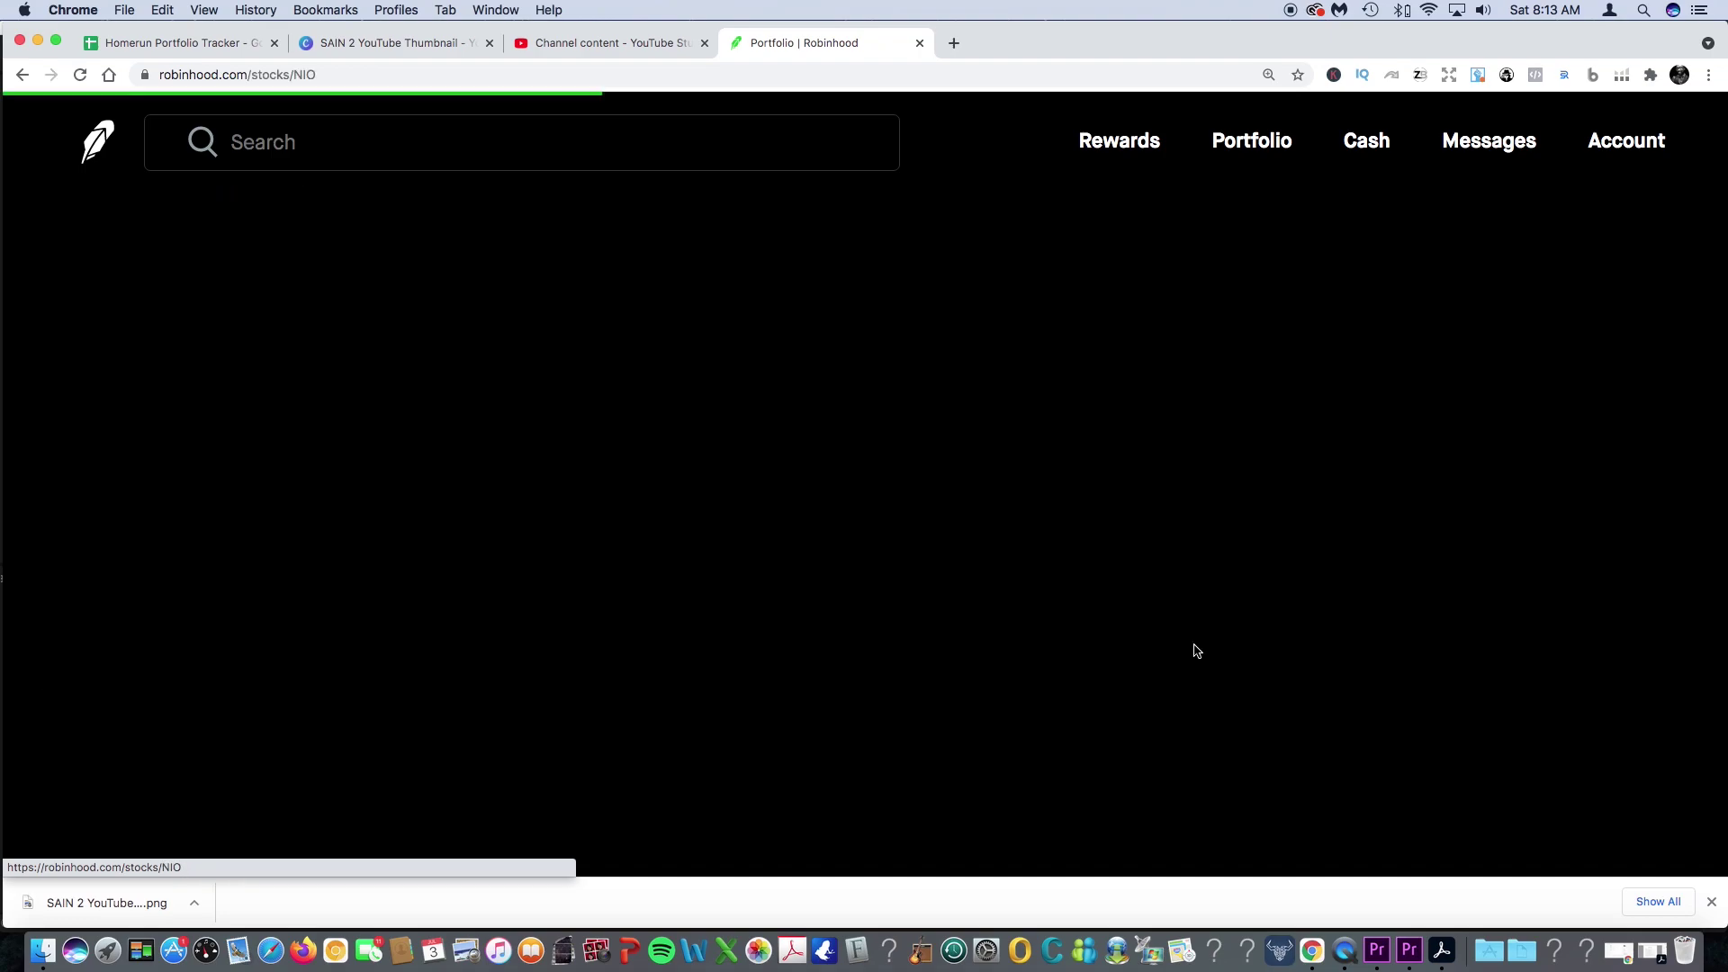
- View NIO's performance chart for the past week, past month and past three months
scroll(18, 602, down, 2)
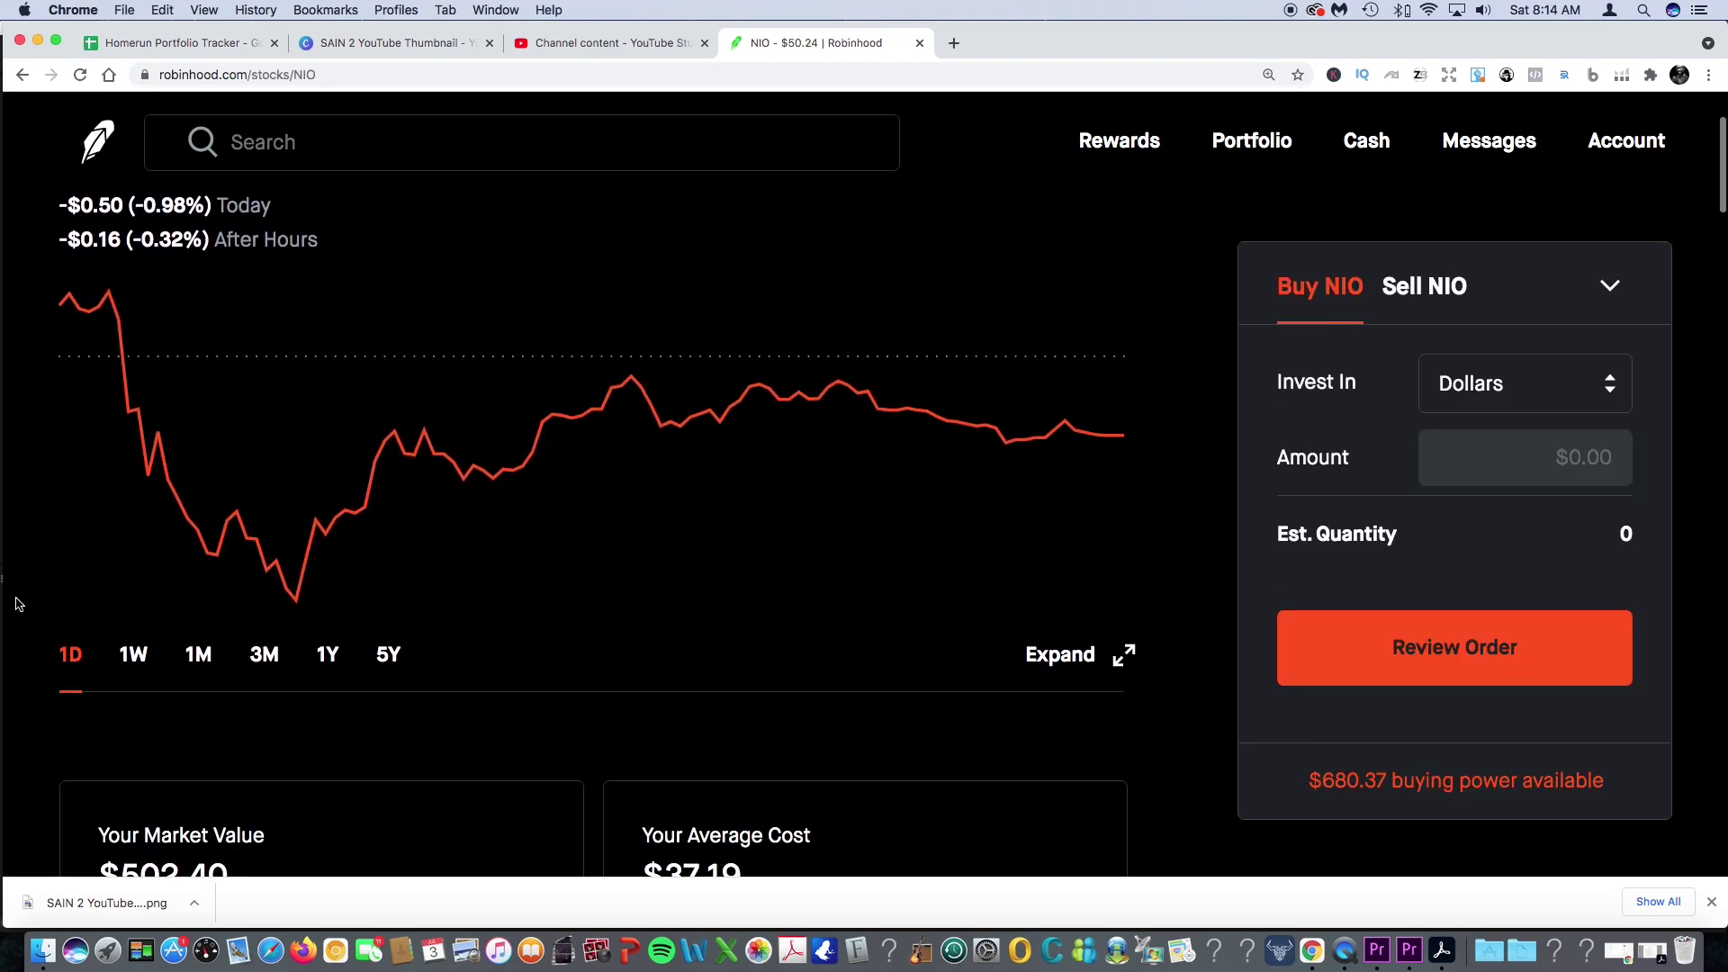
scroll(18, 601, up, 1)
click(115, 778)
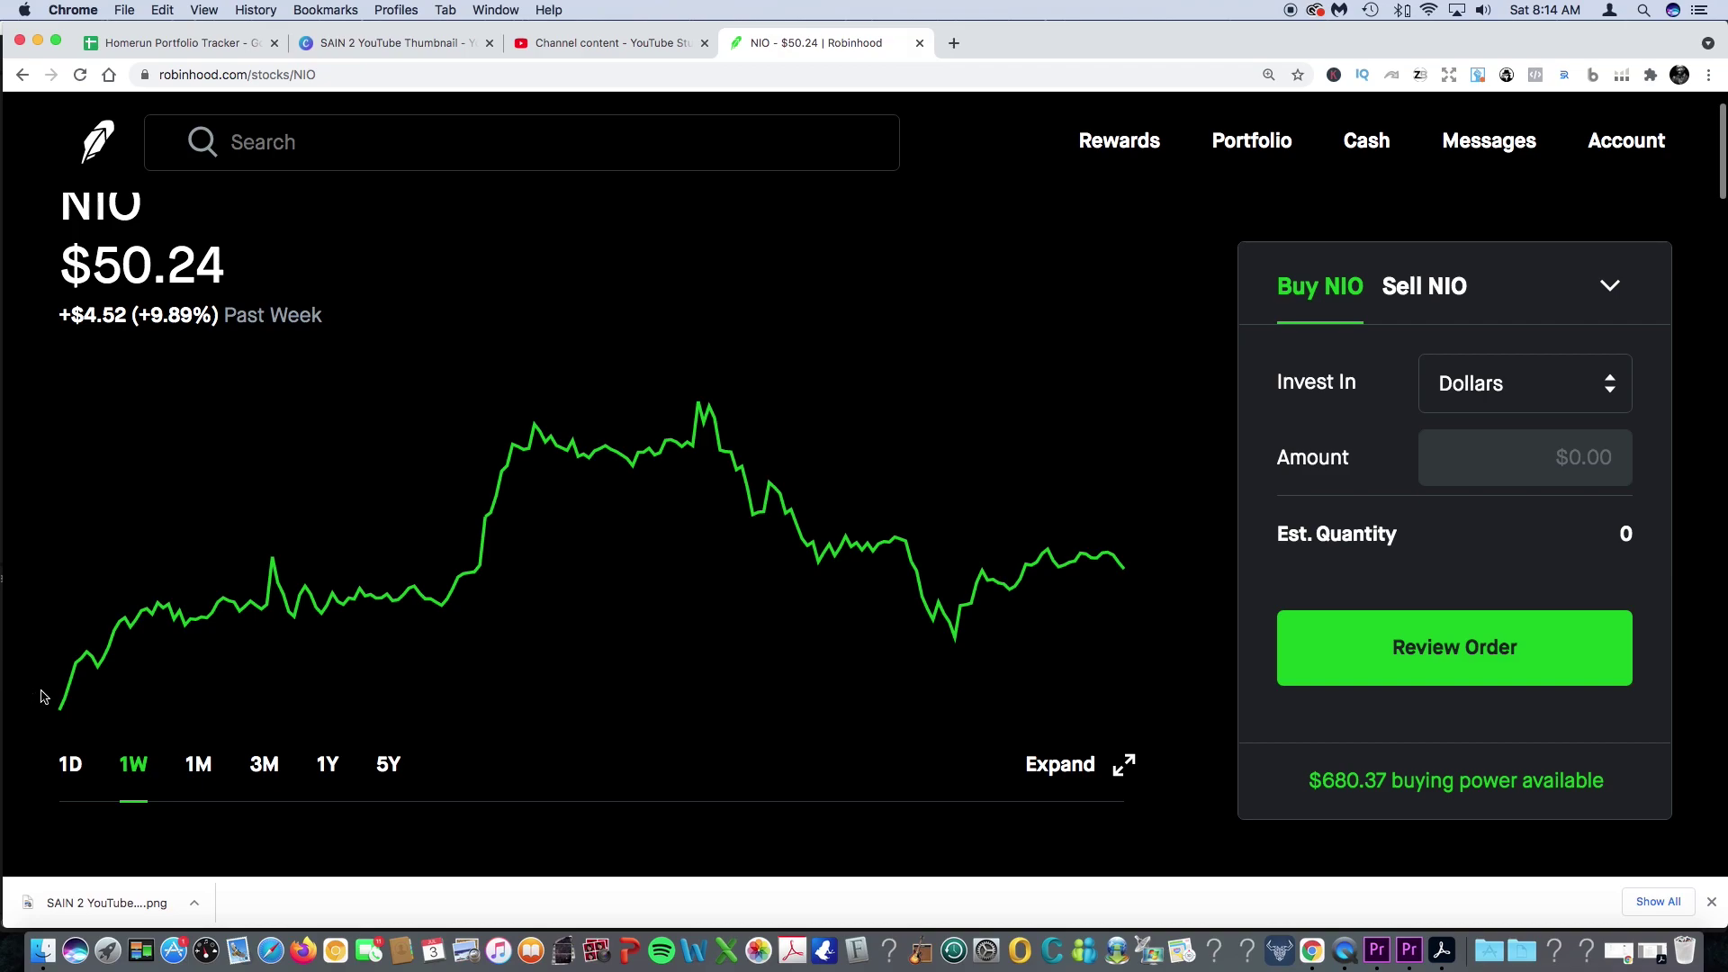
click(199, 776)
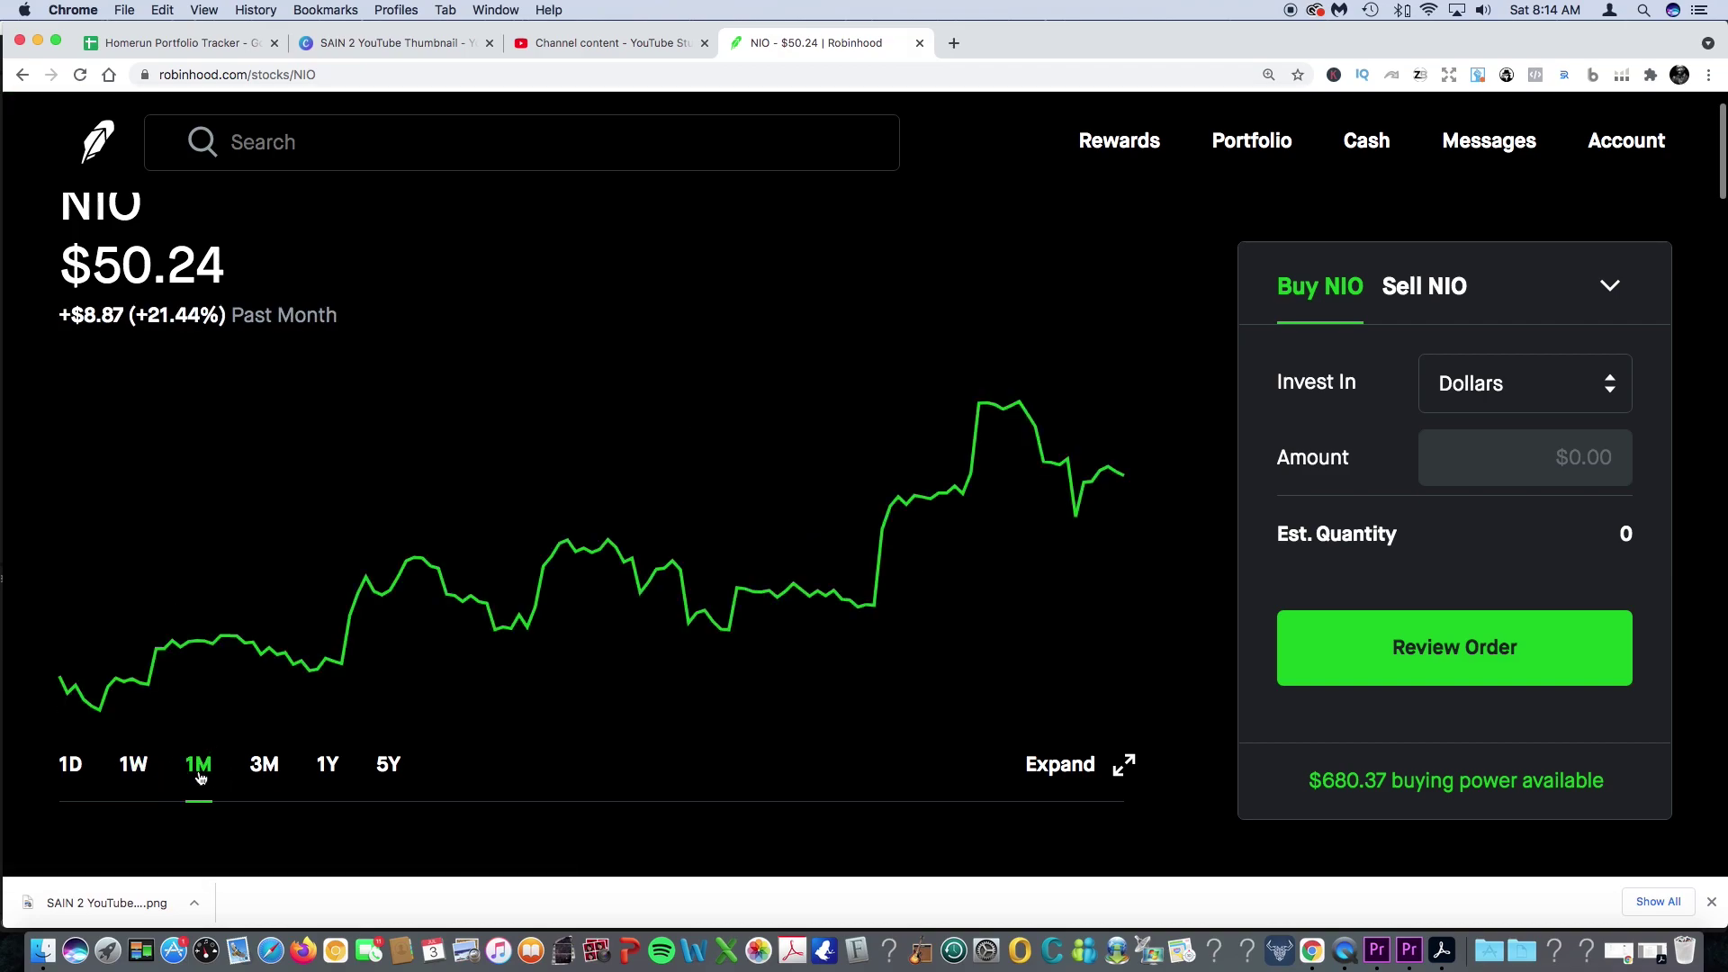
click(267, 768)
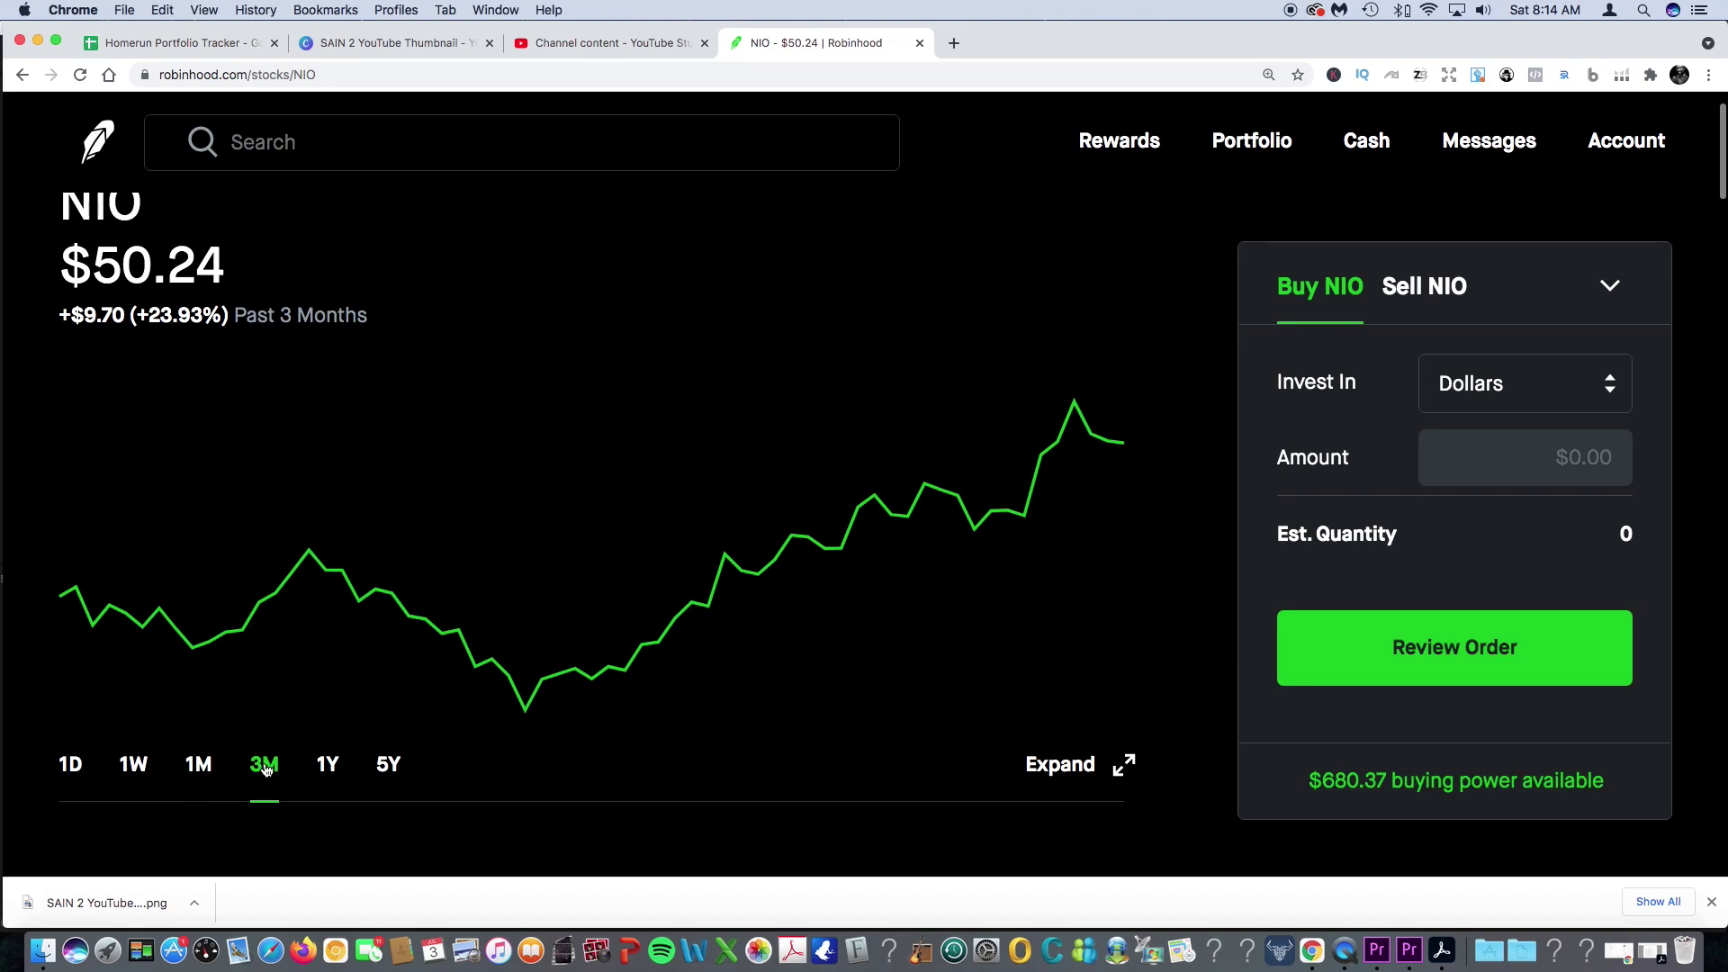
- View NIO's position details and highlight its total return percentage
scroll(27, 744, down, 5)
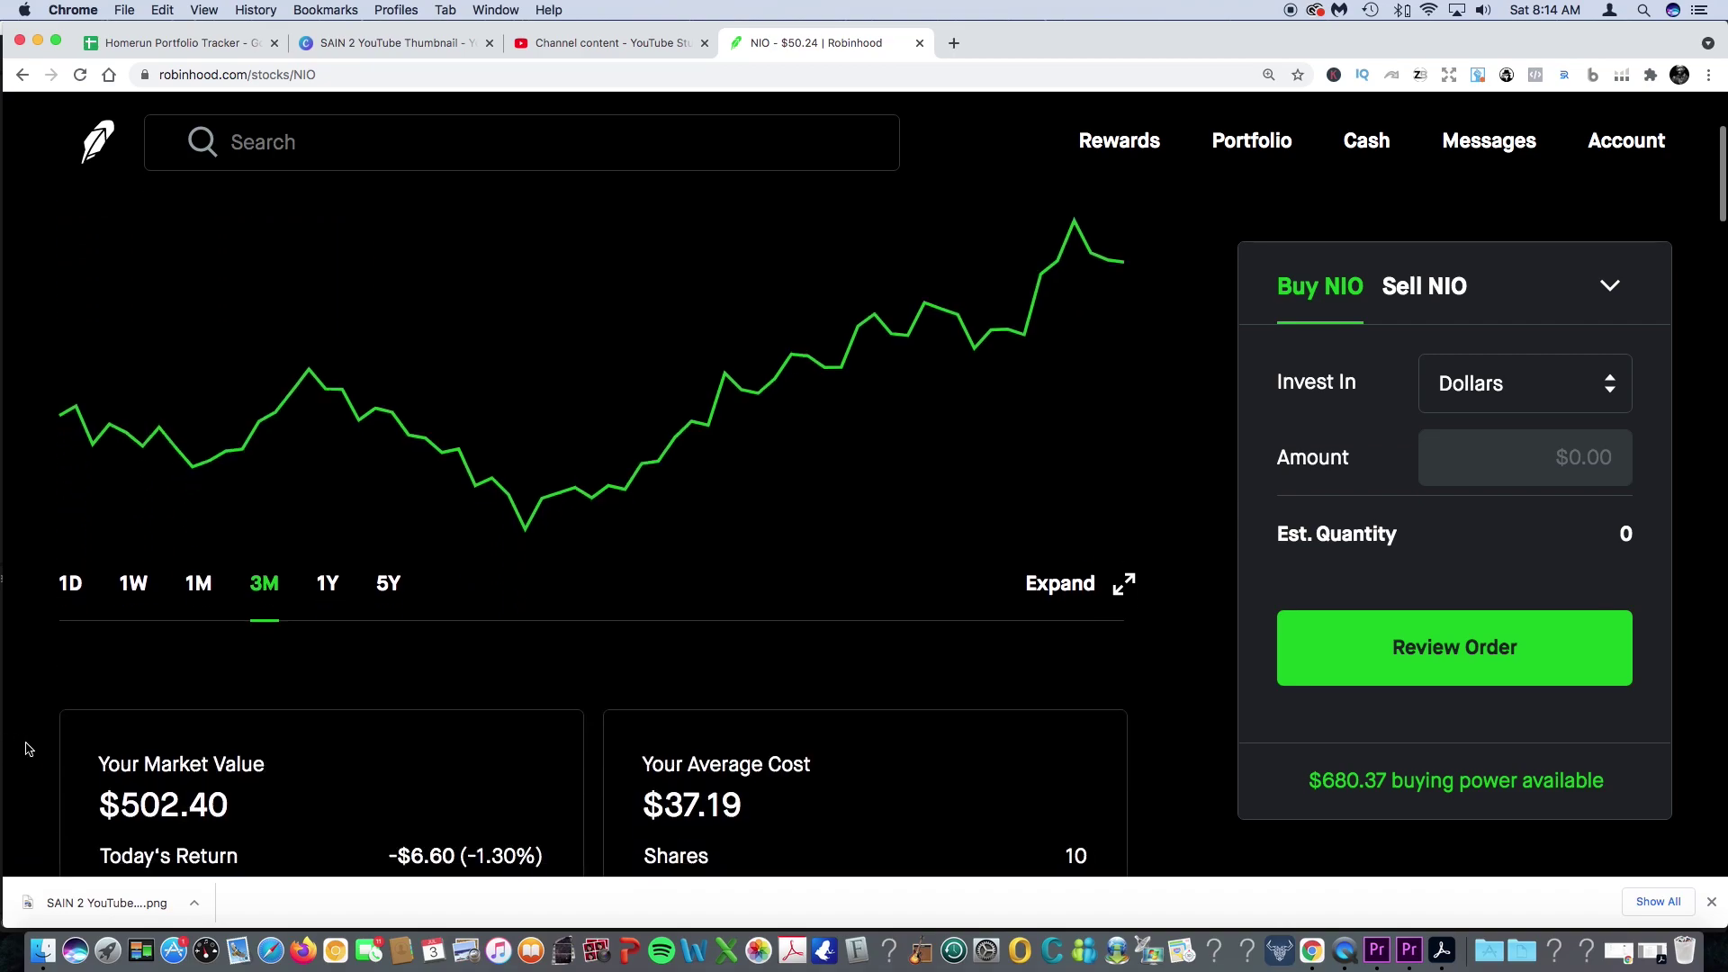
scroll(450, 691, up, 1)
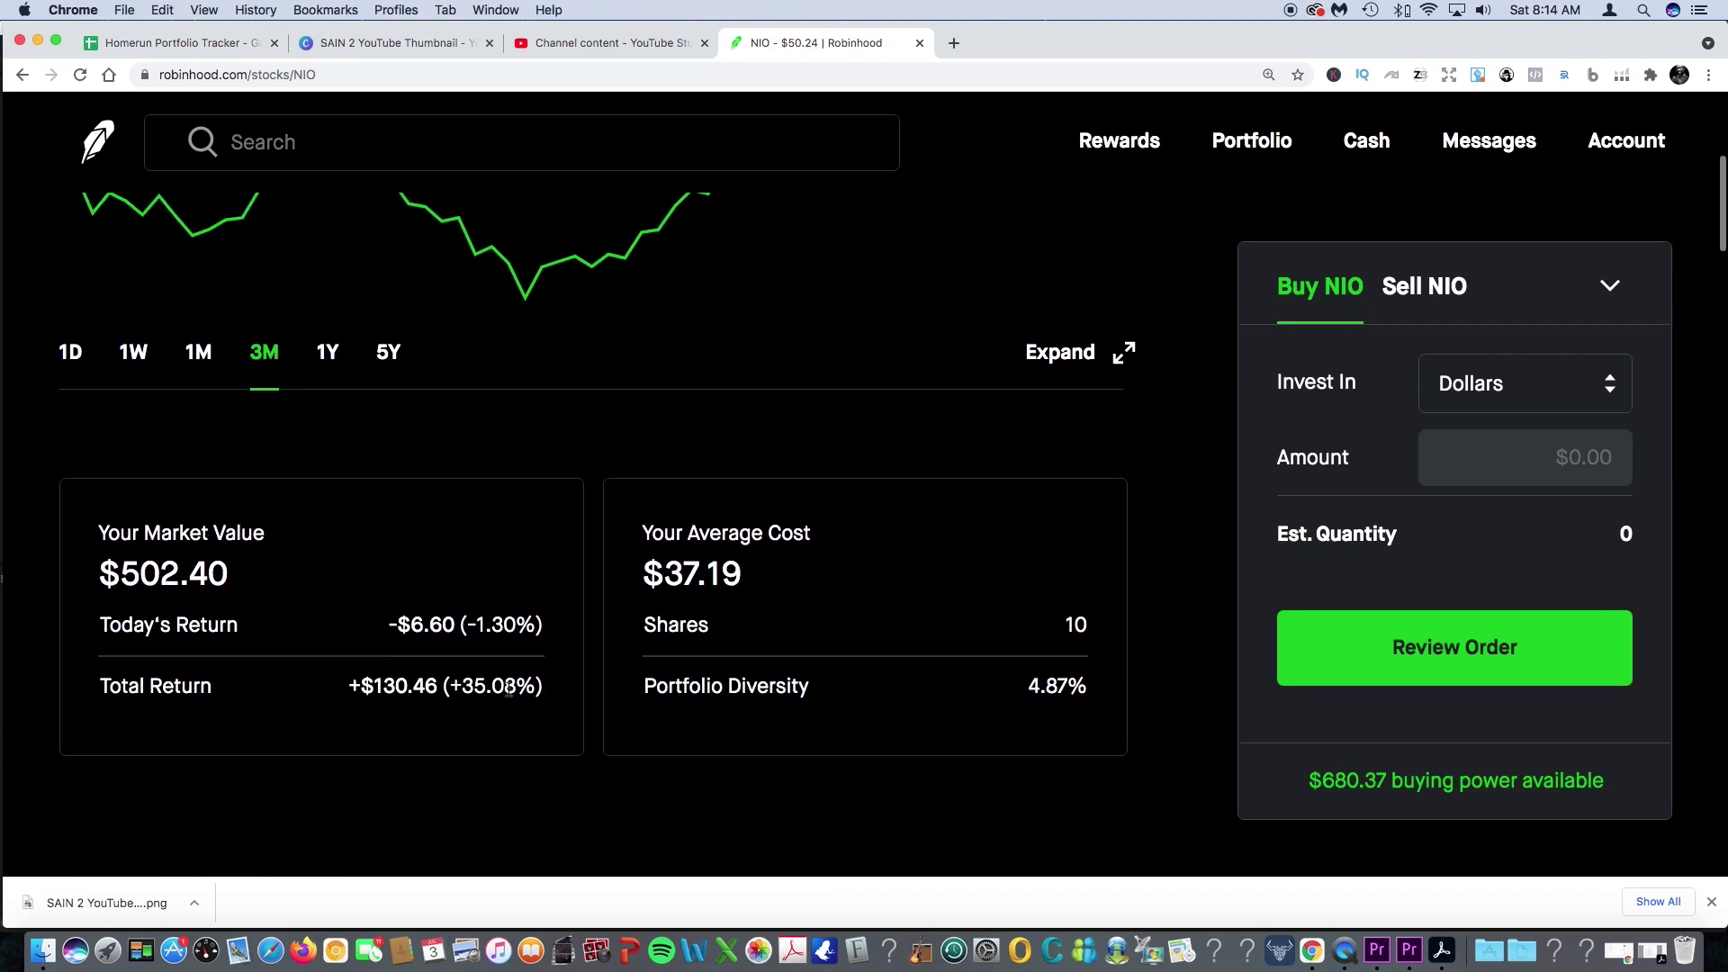
double_click(528, 684)
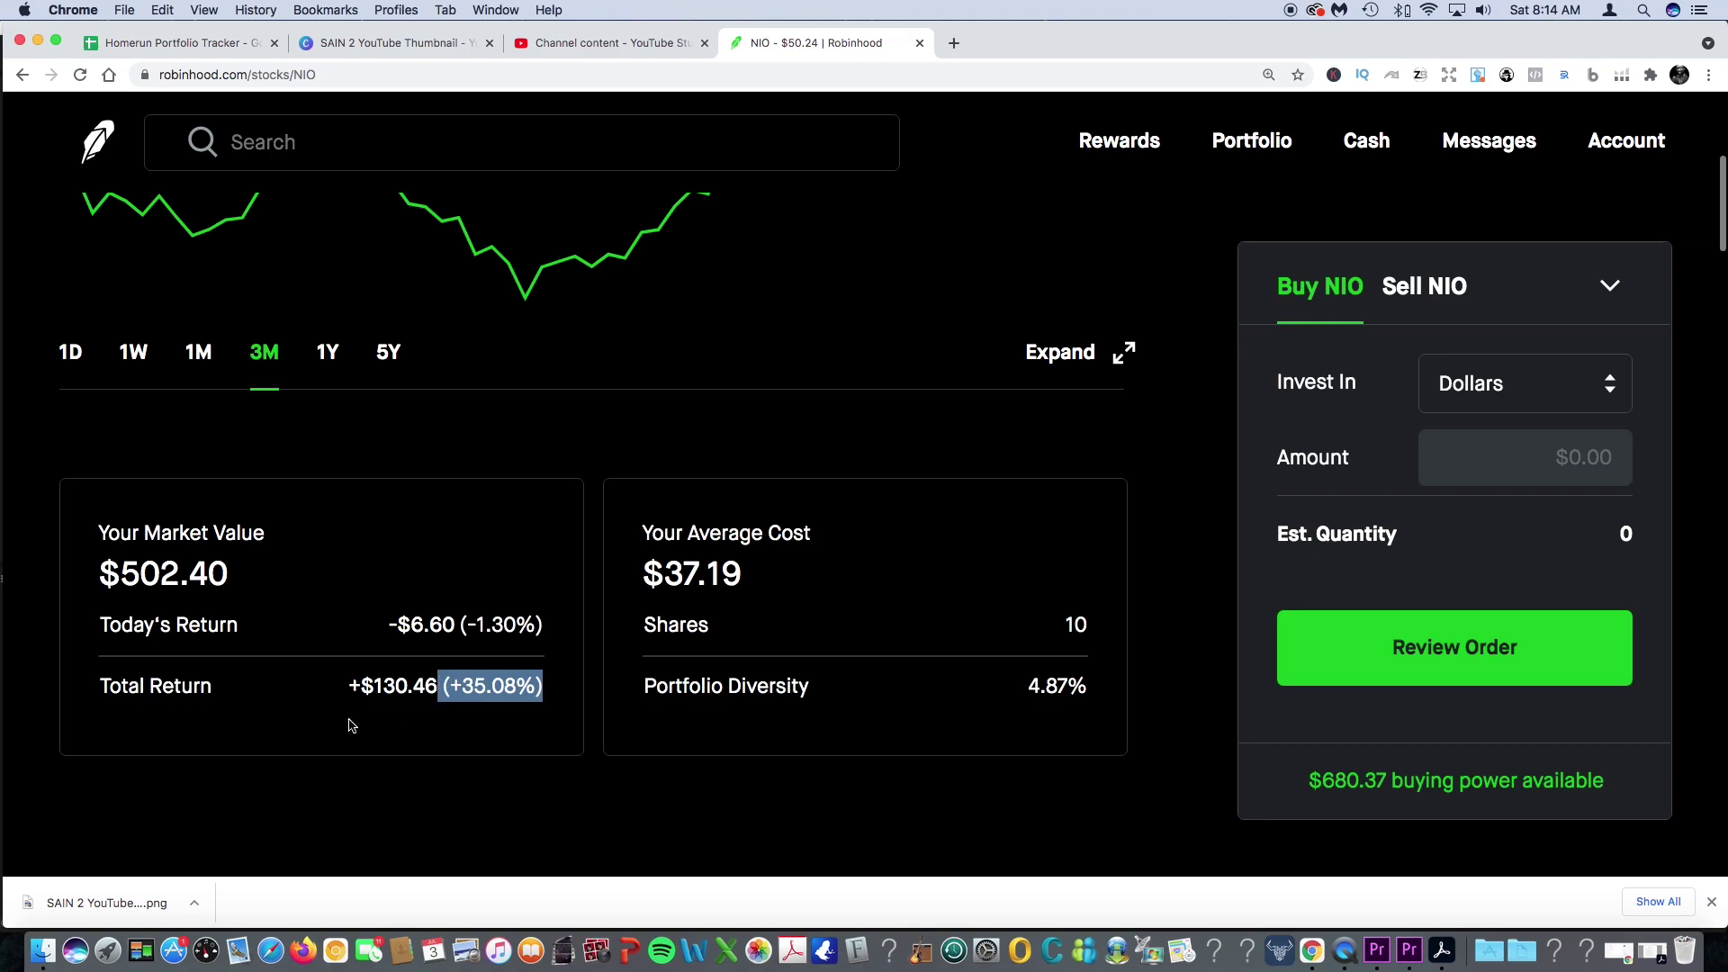
click(297, 720)
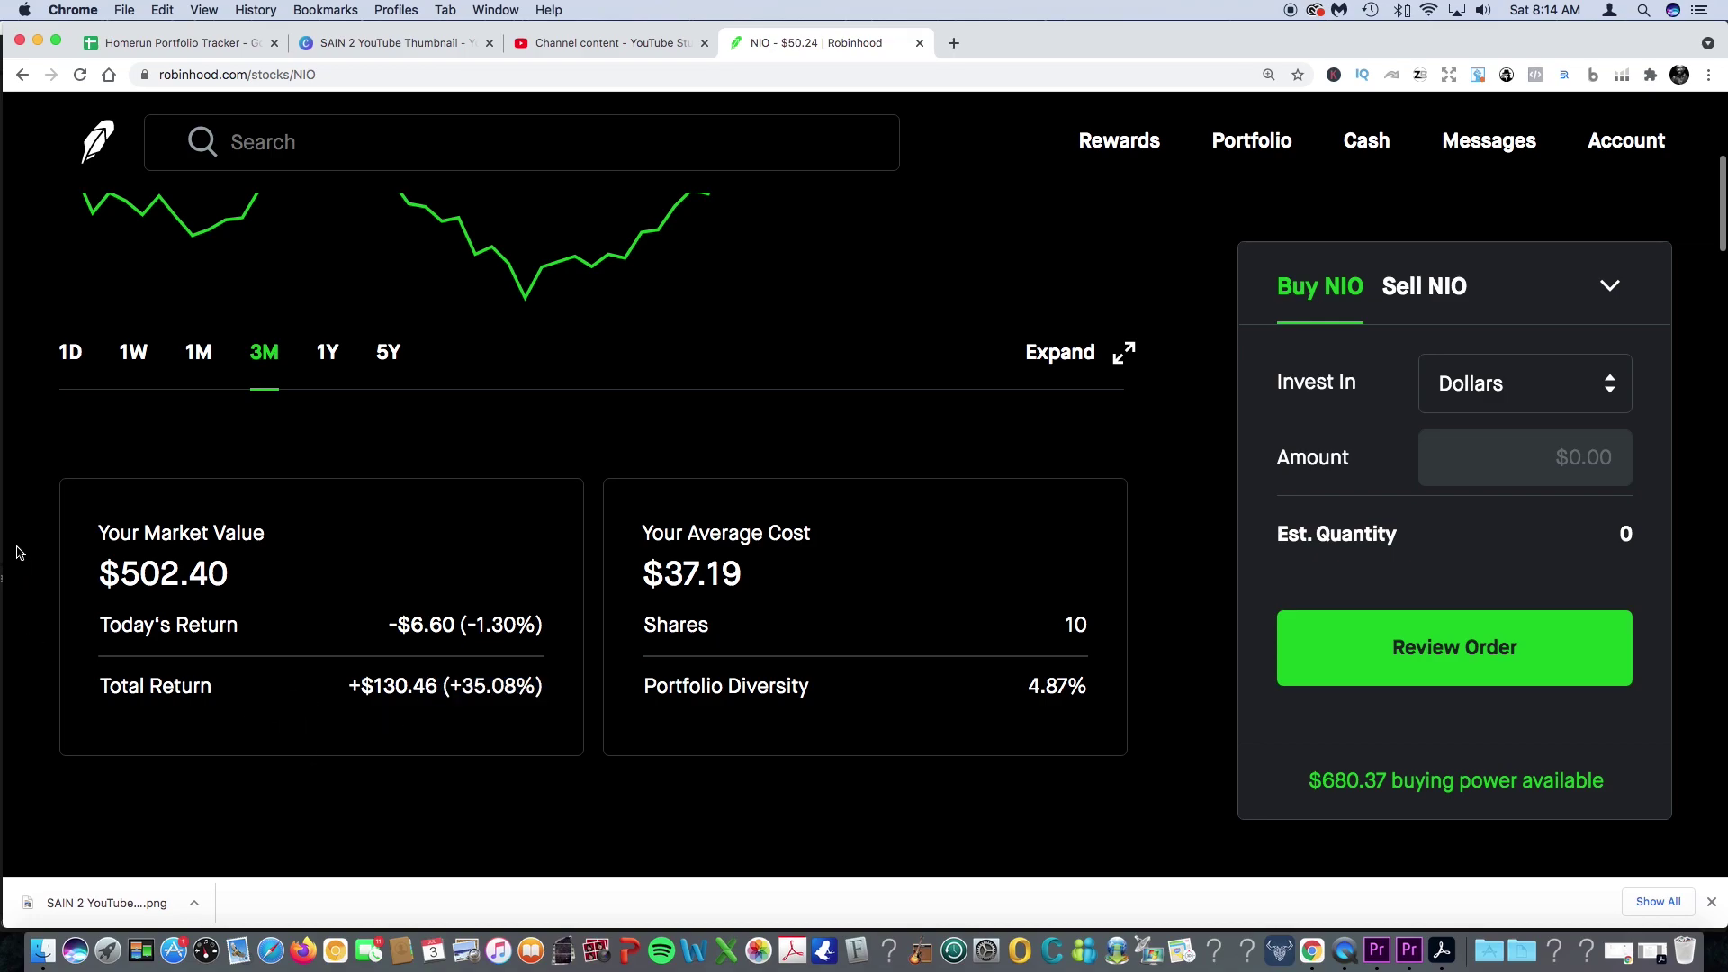
- Return to the portfolio overview, open the WKHS stock page and view its past-week chart
scroll(22, 555, up, 5)
click(20, 76)
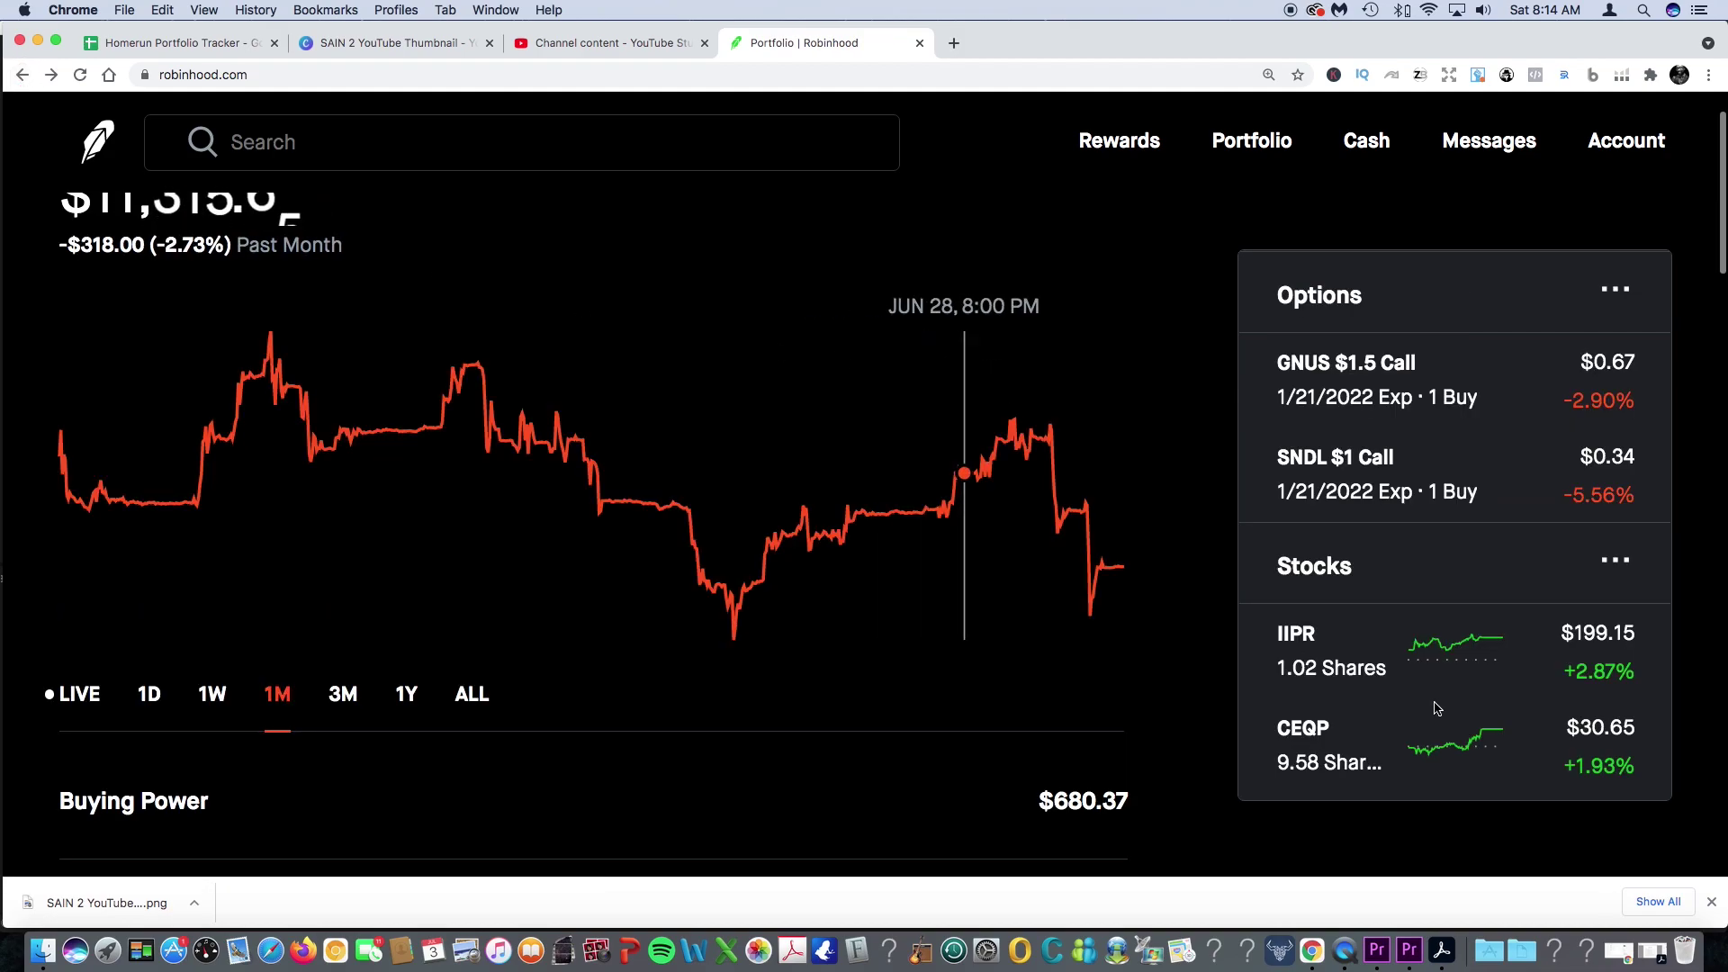
scroll(1420, 704, down, 5)
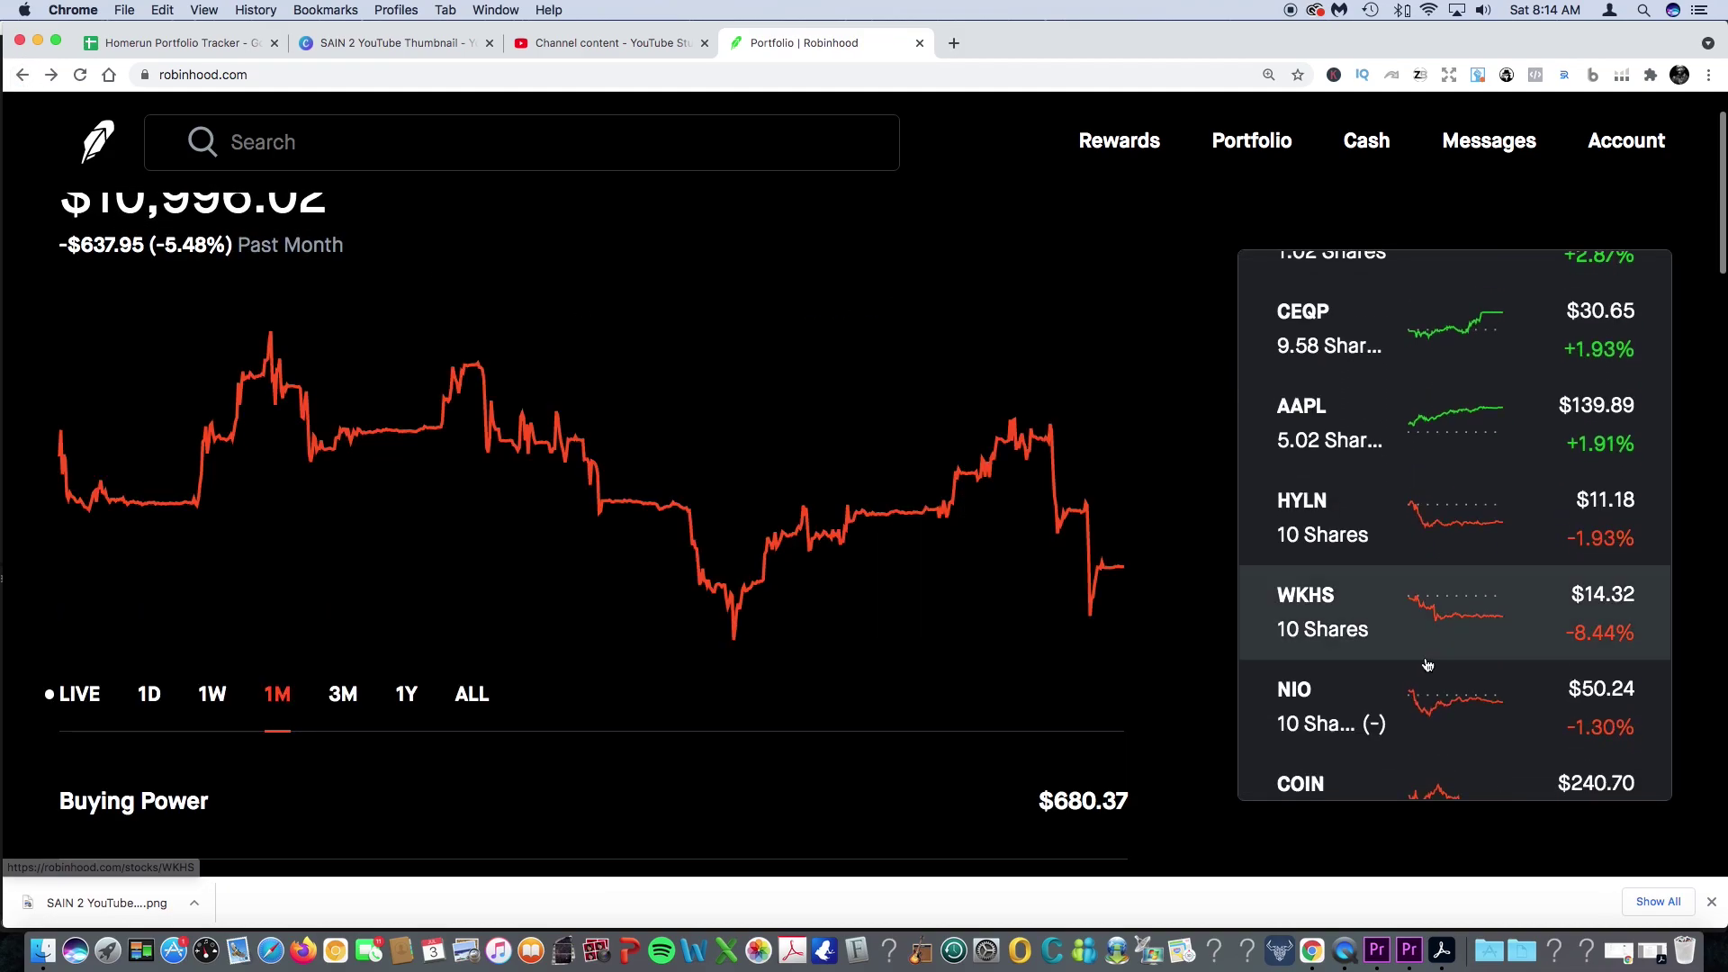
click(1406, 662)
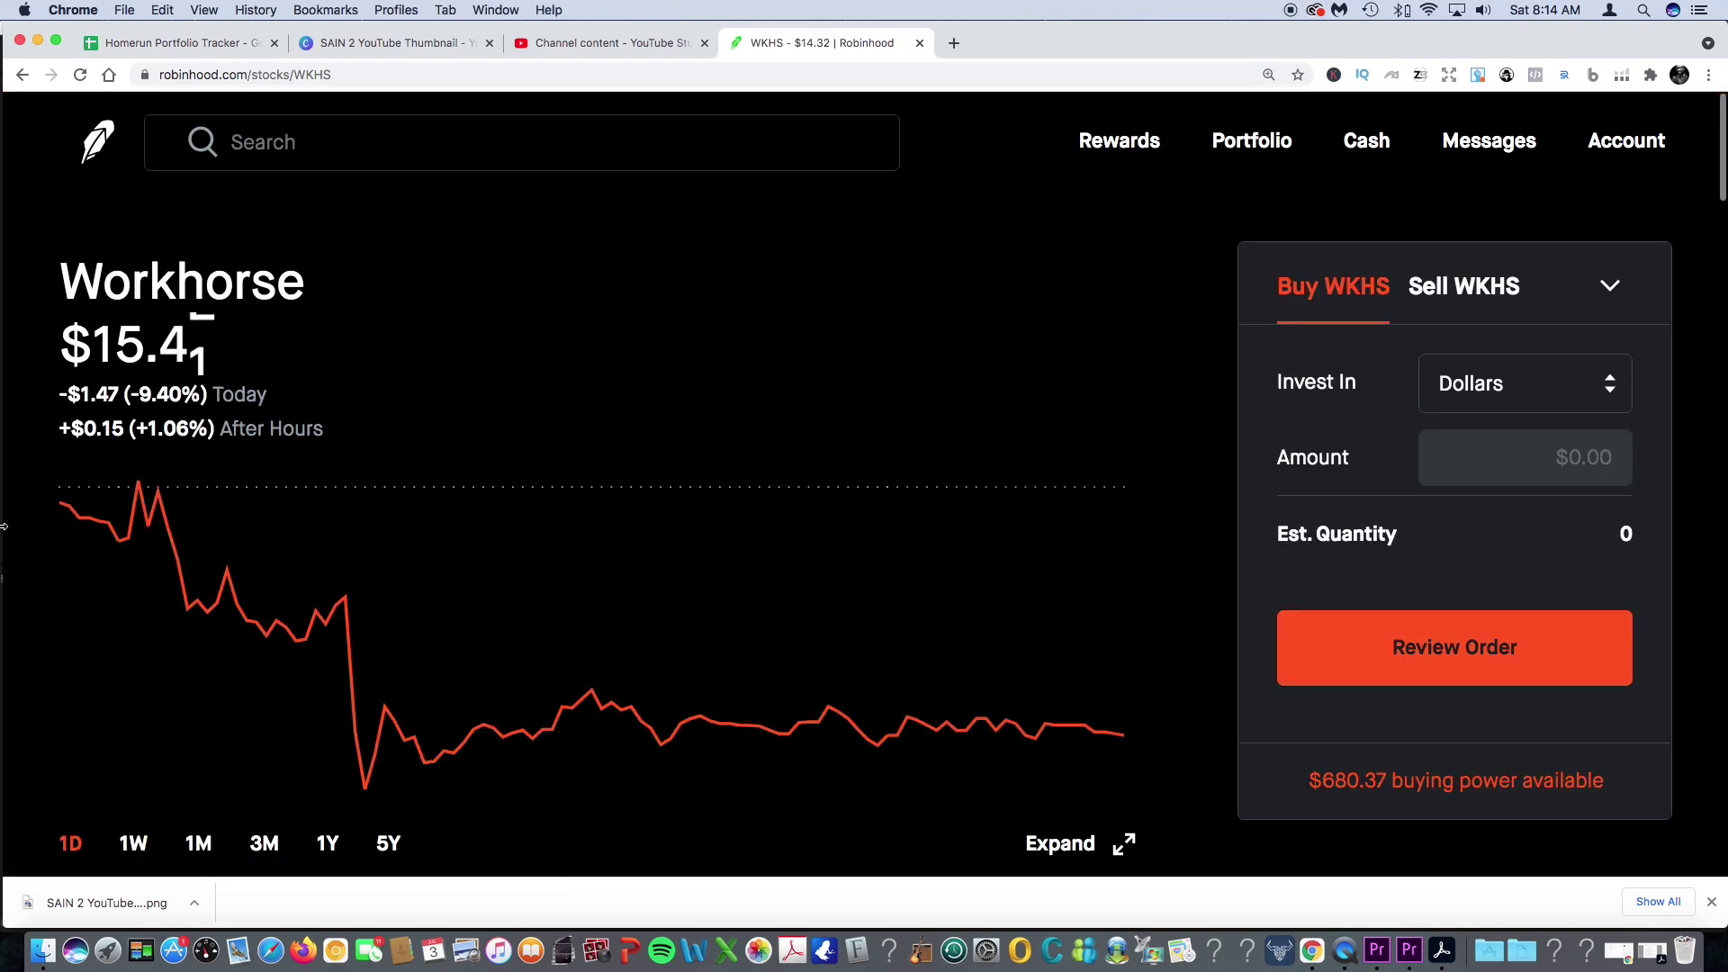
scroll(158, 558, down, 2)
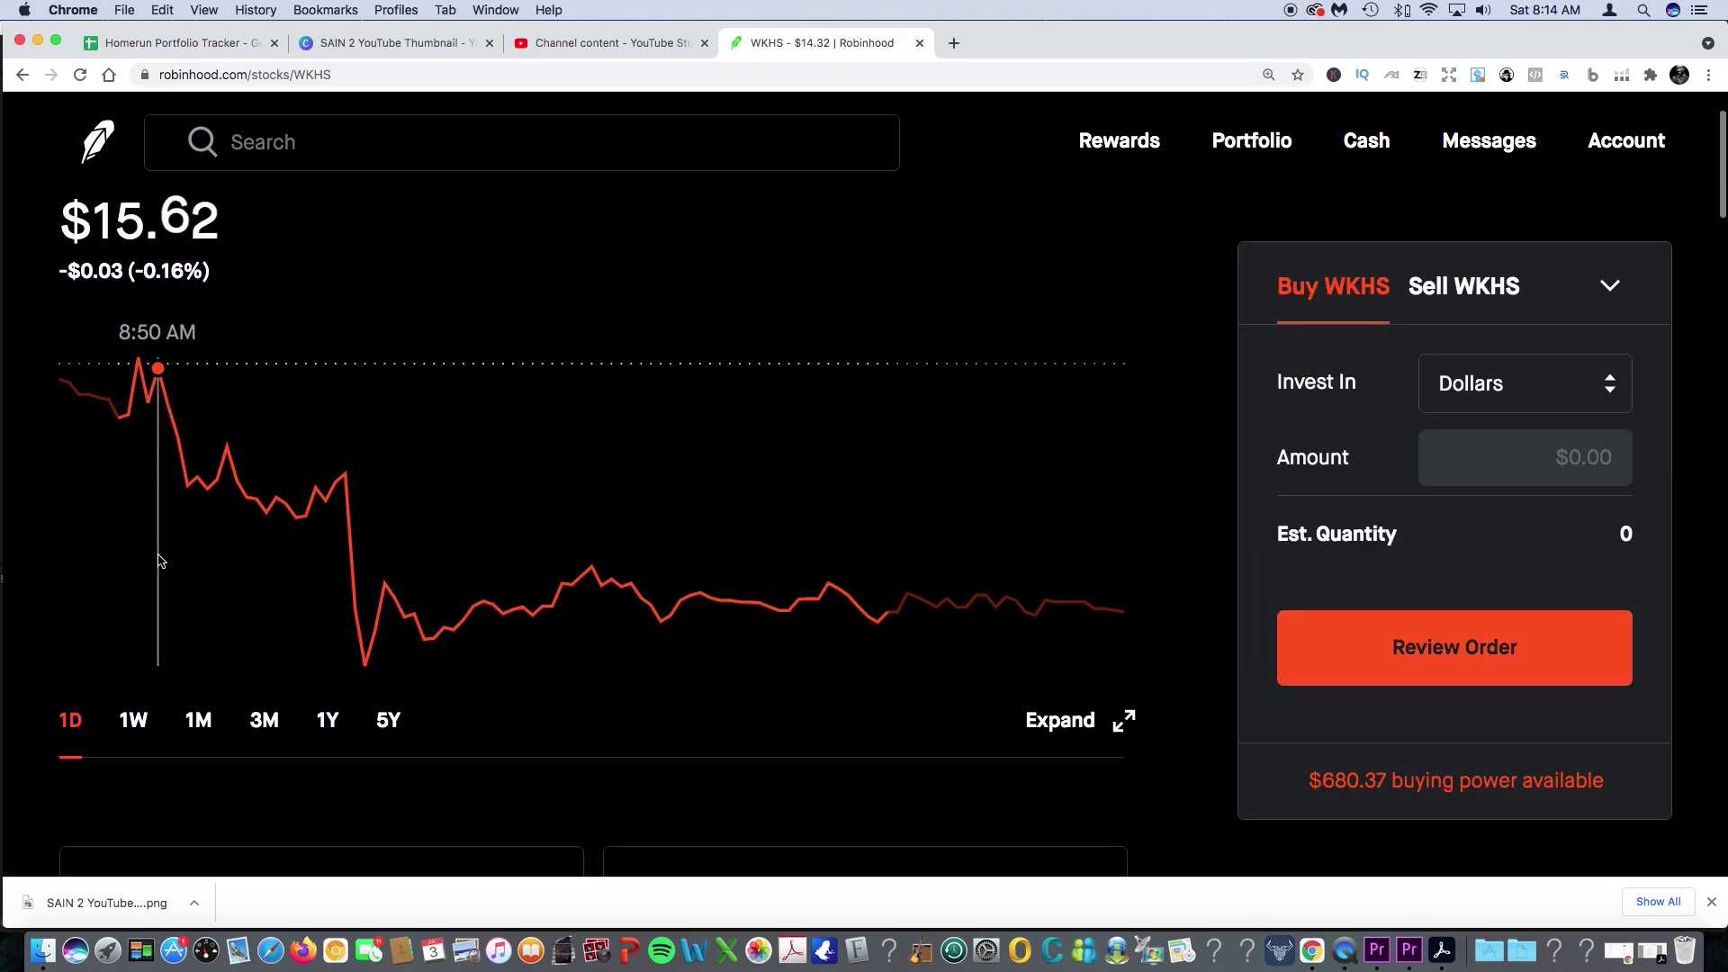
click(134, 717)
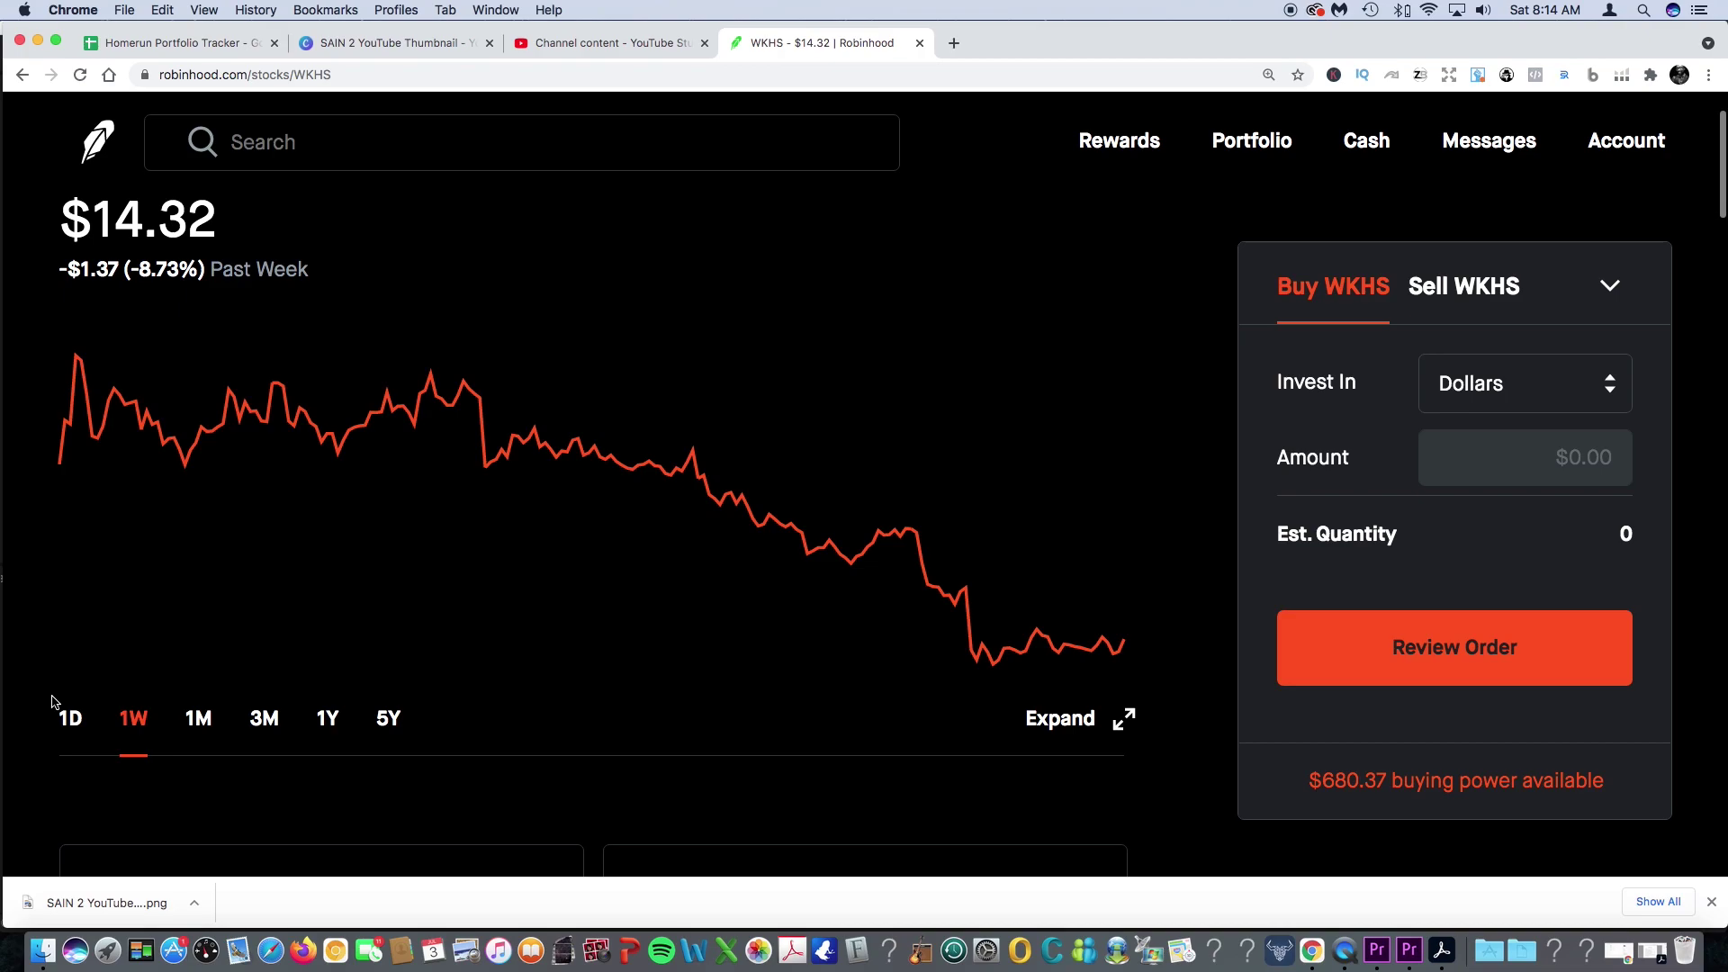
- Return to the portfolio overview and open the HYLN stock page from the holdings
click(22, 74)
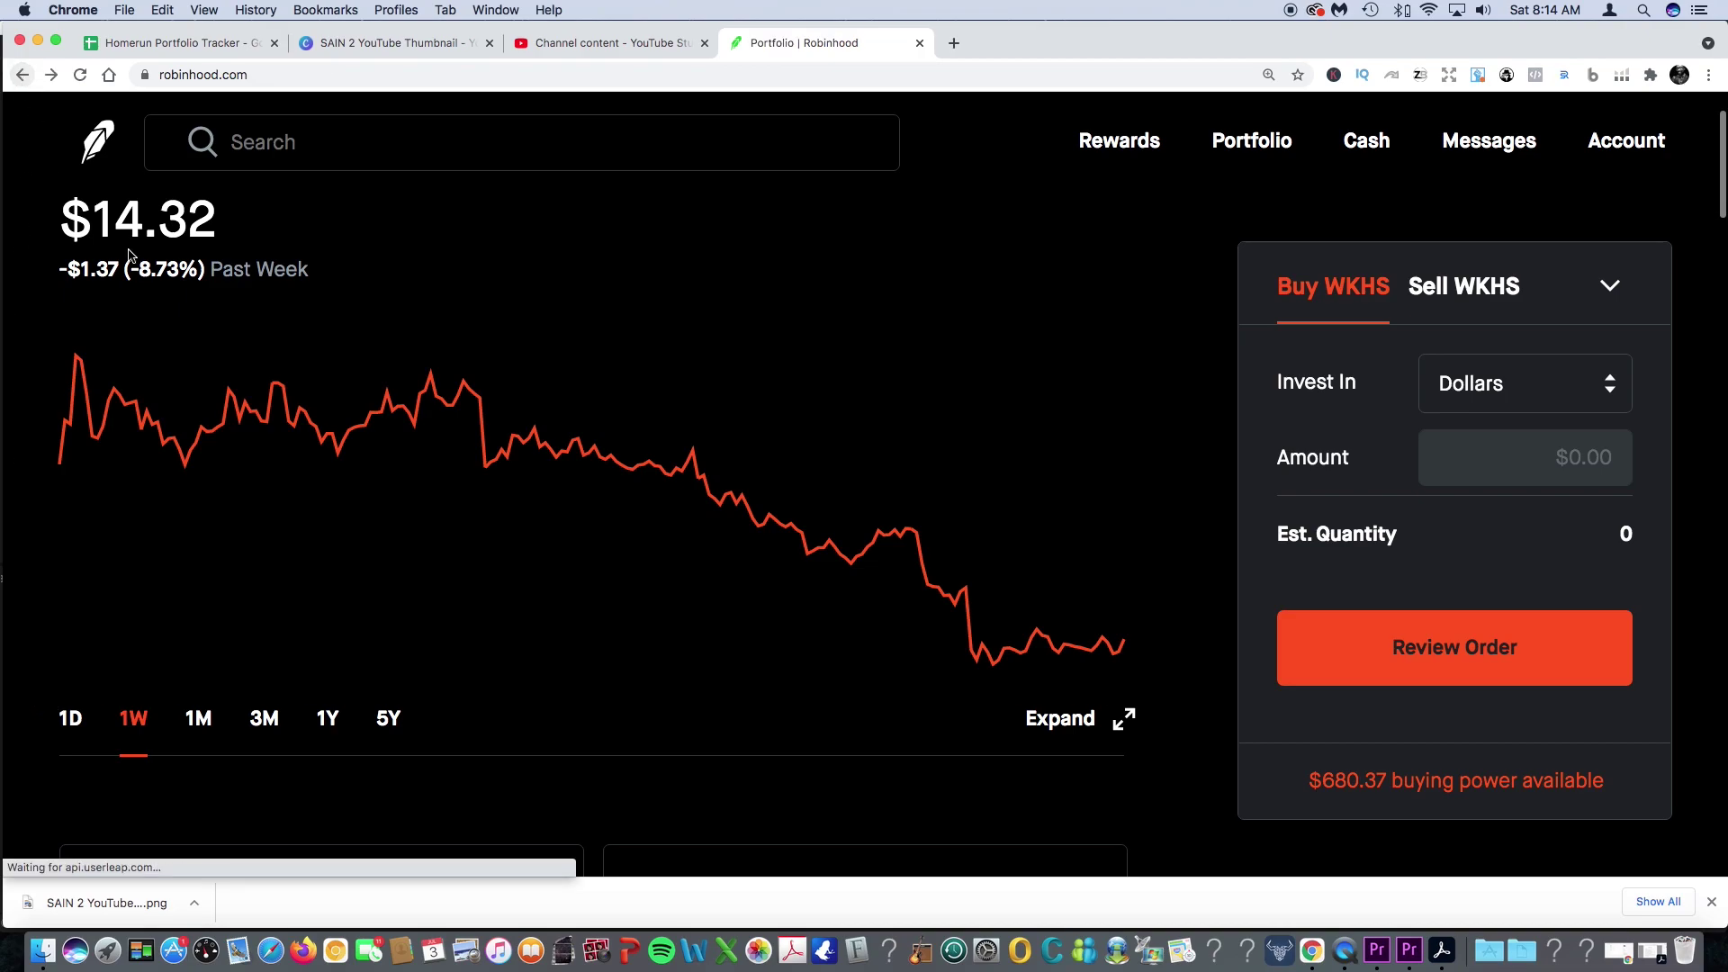
scroll(1377, 630, down, 2)
scroll(1374, 658, down, 2)
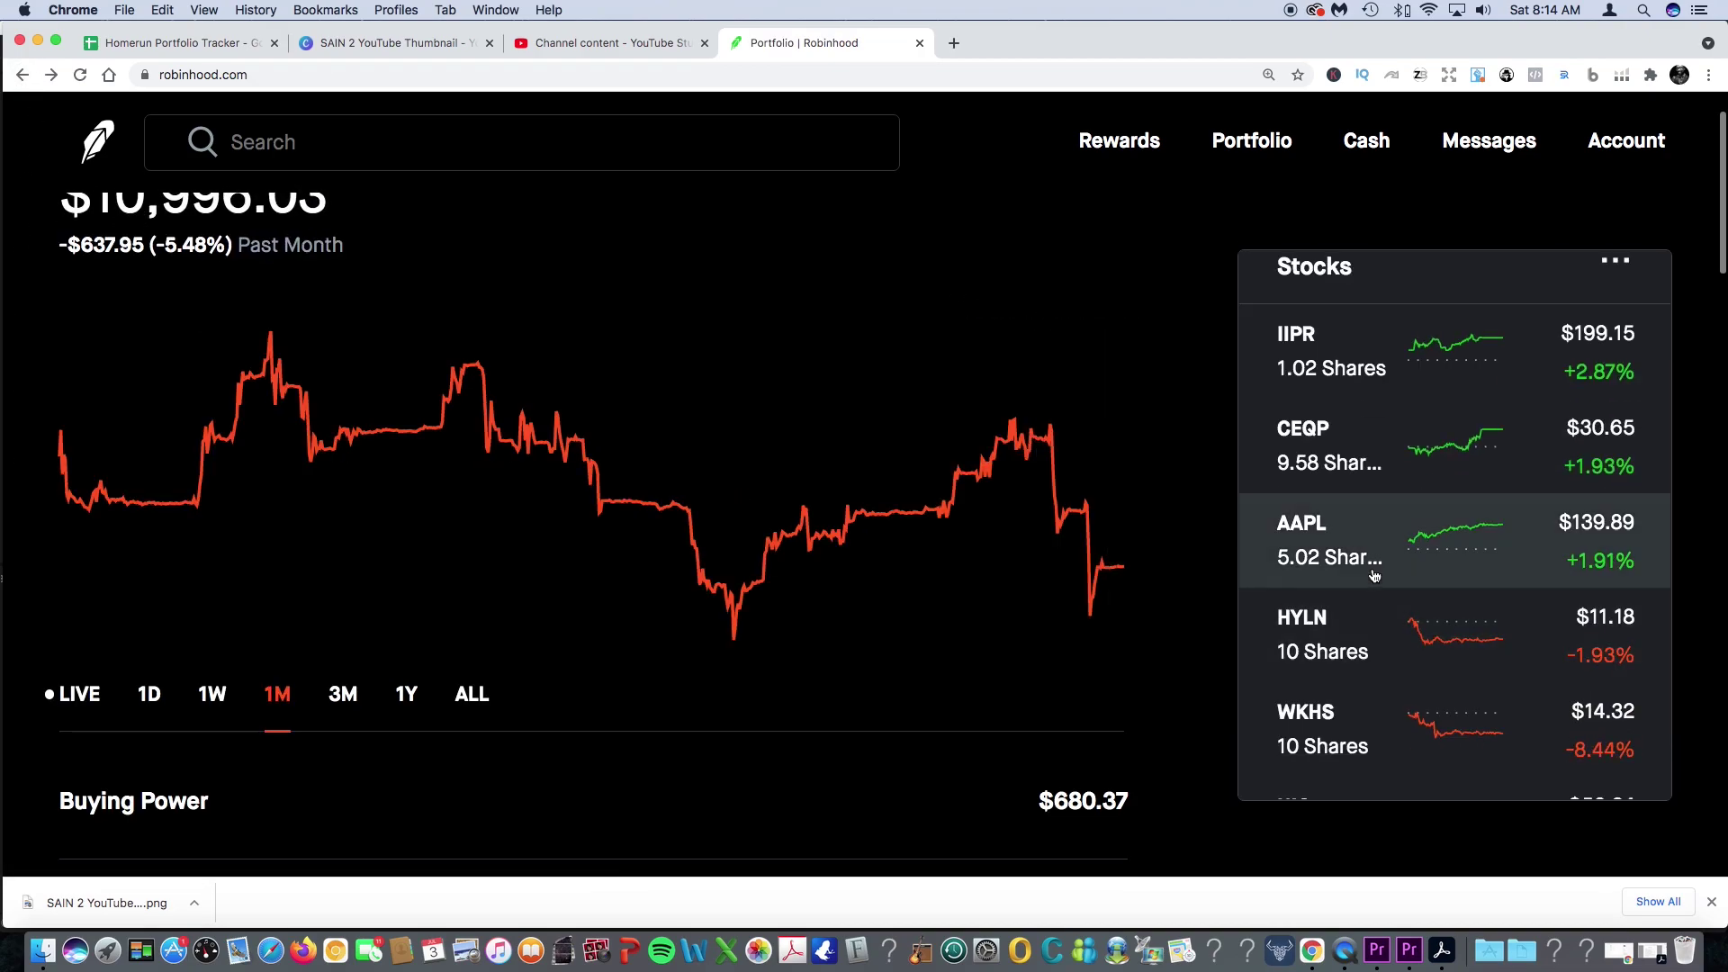
click(1346, 650)
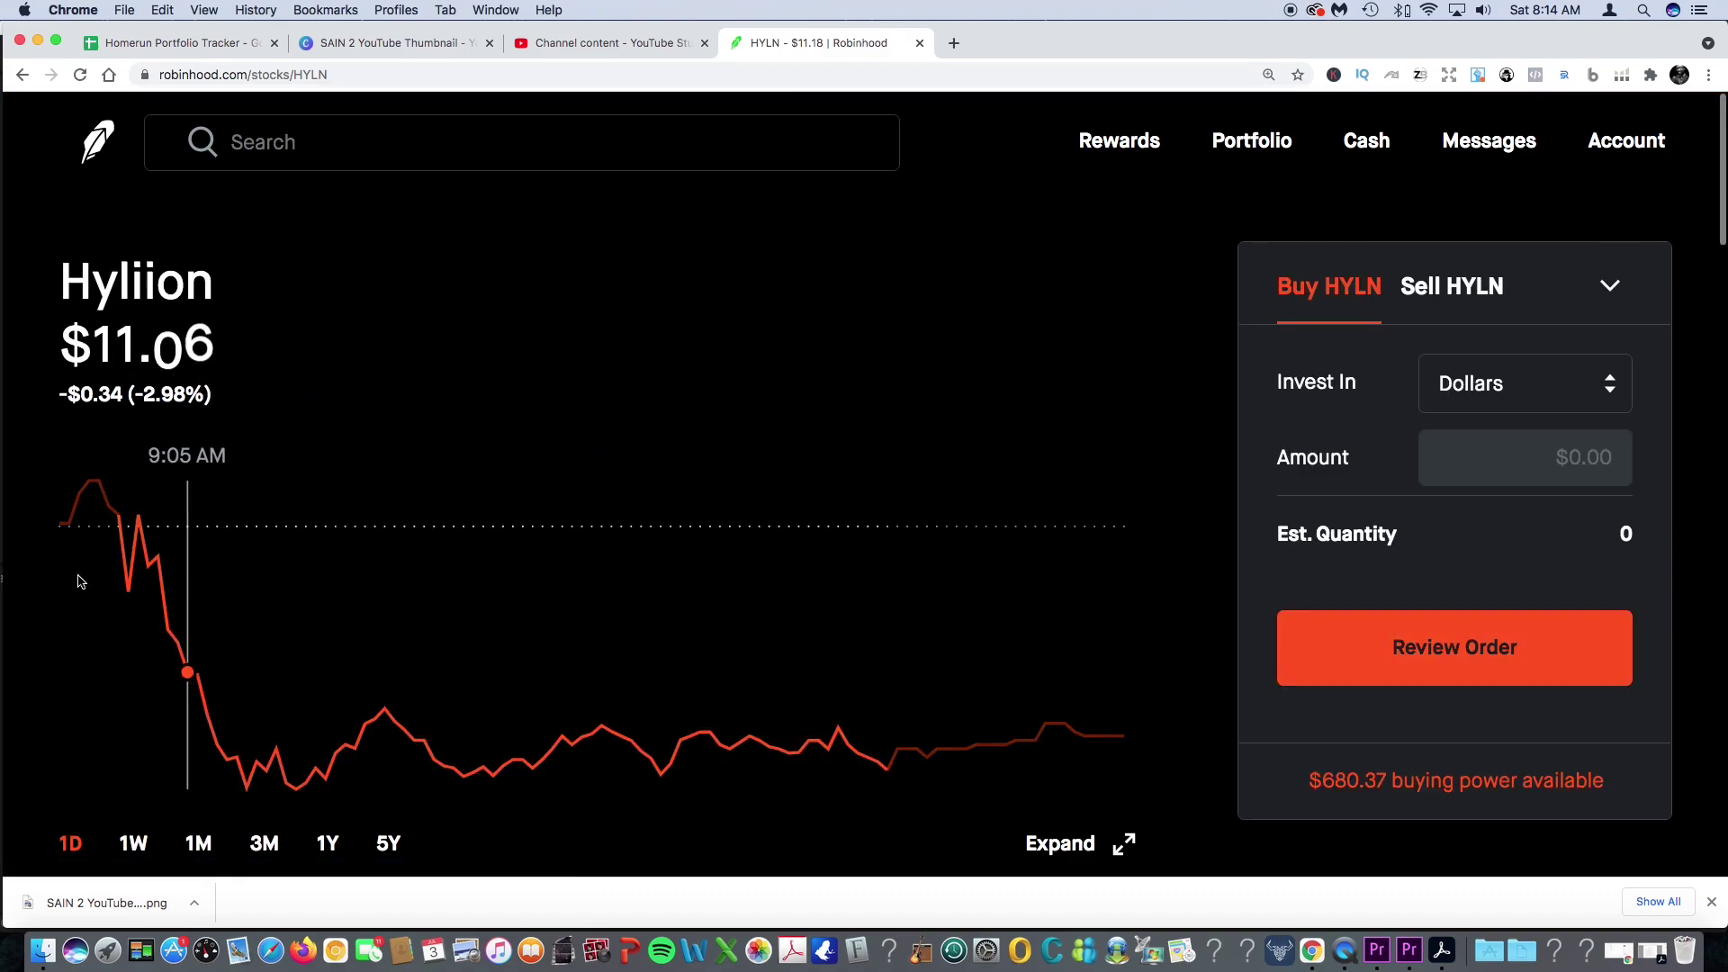
- View HYLN's past-week chart and position details, and highlight its total return percentage
scroll(171, 585, down, 3)
click(134, 705)
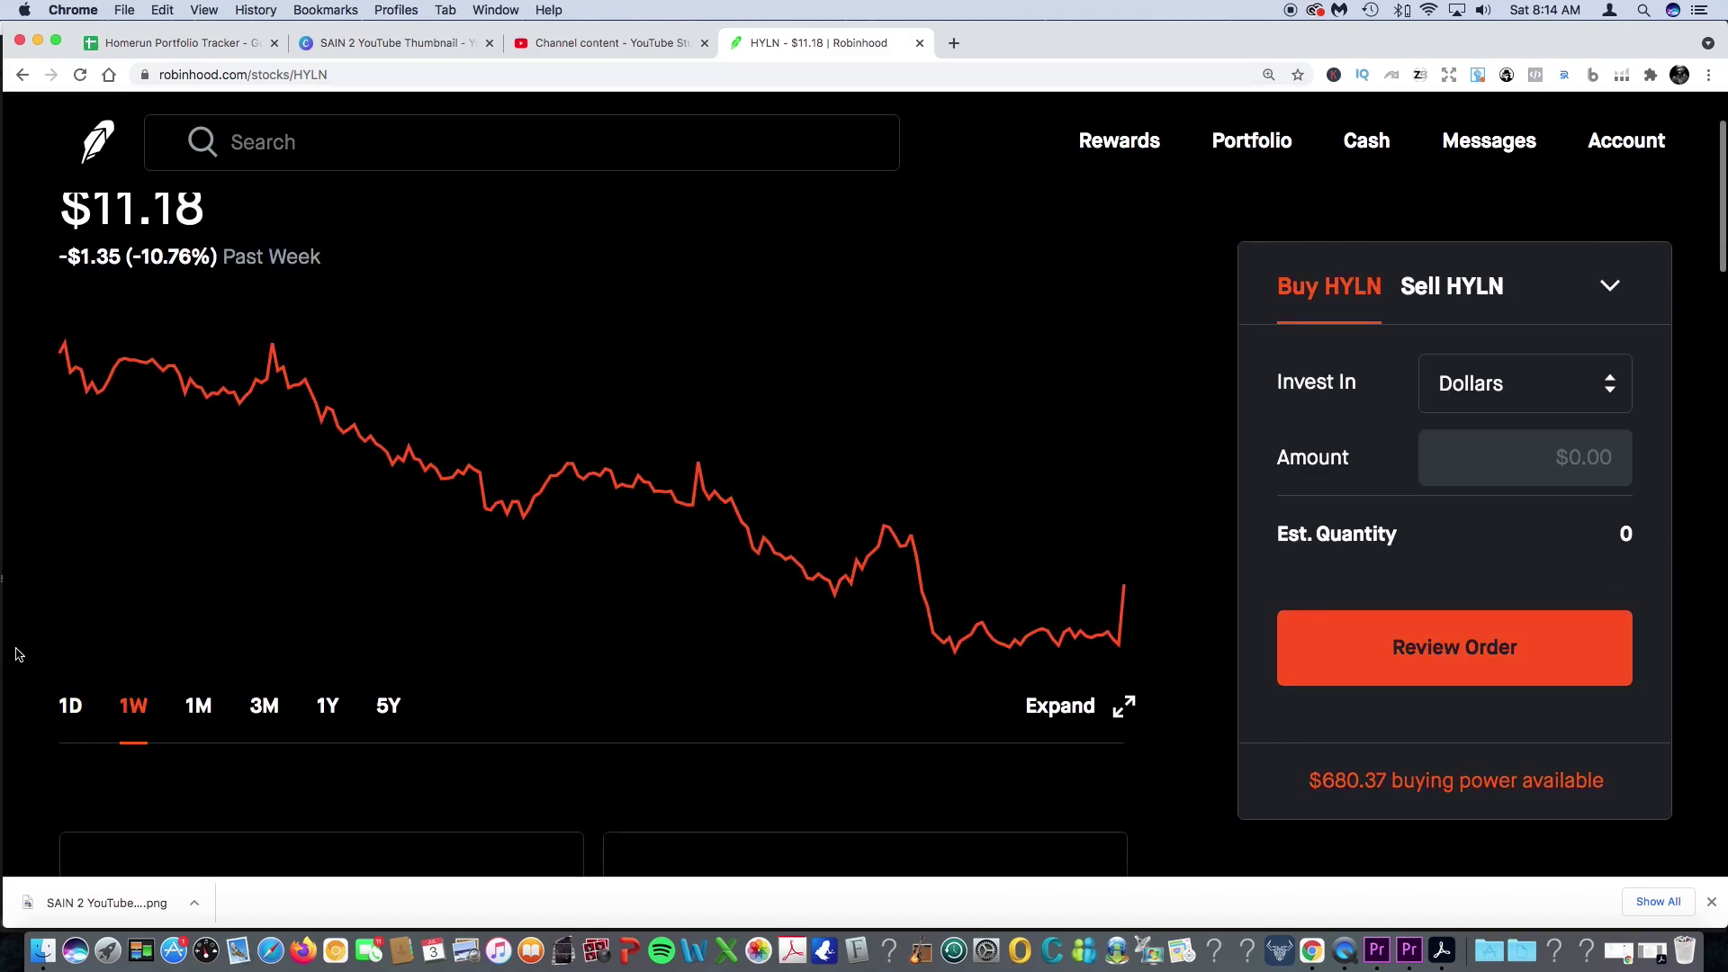
scroll(16, 655, down, 5)
drag(542, 780, 437, 773)
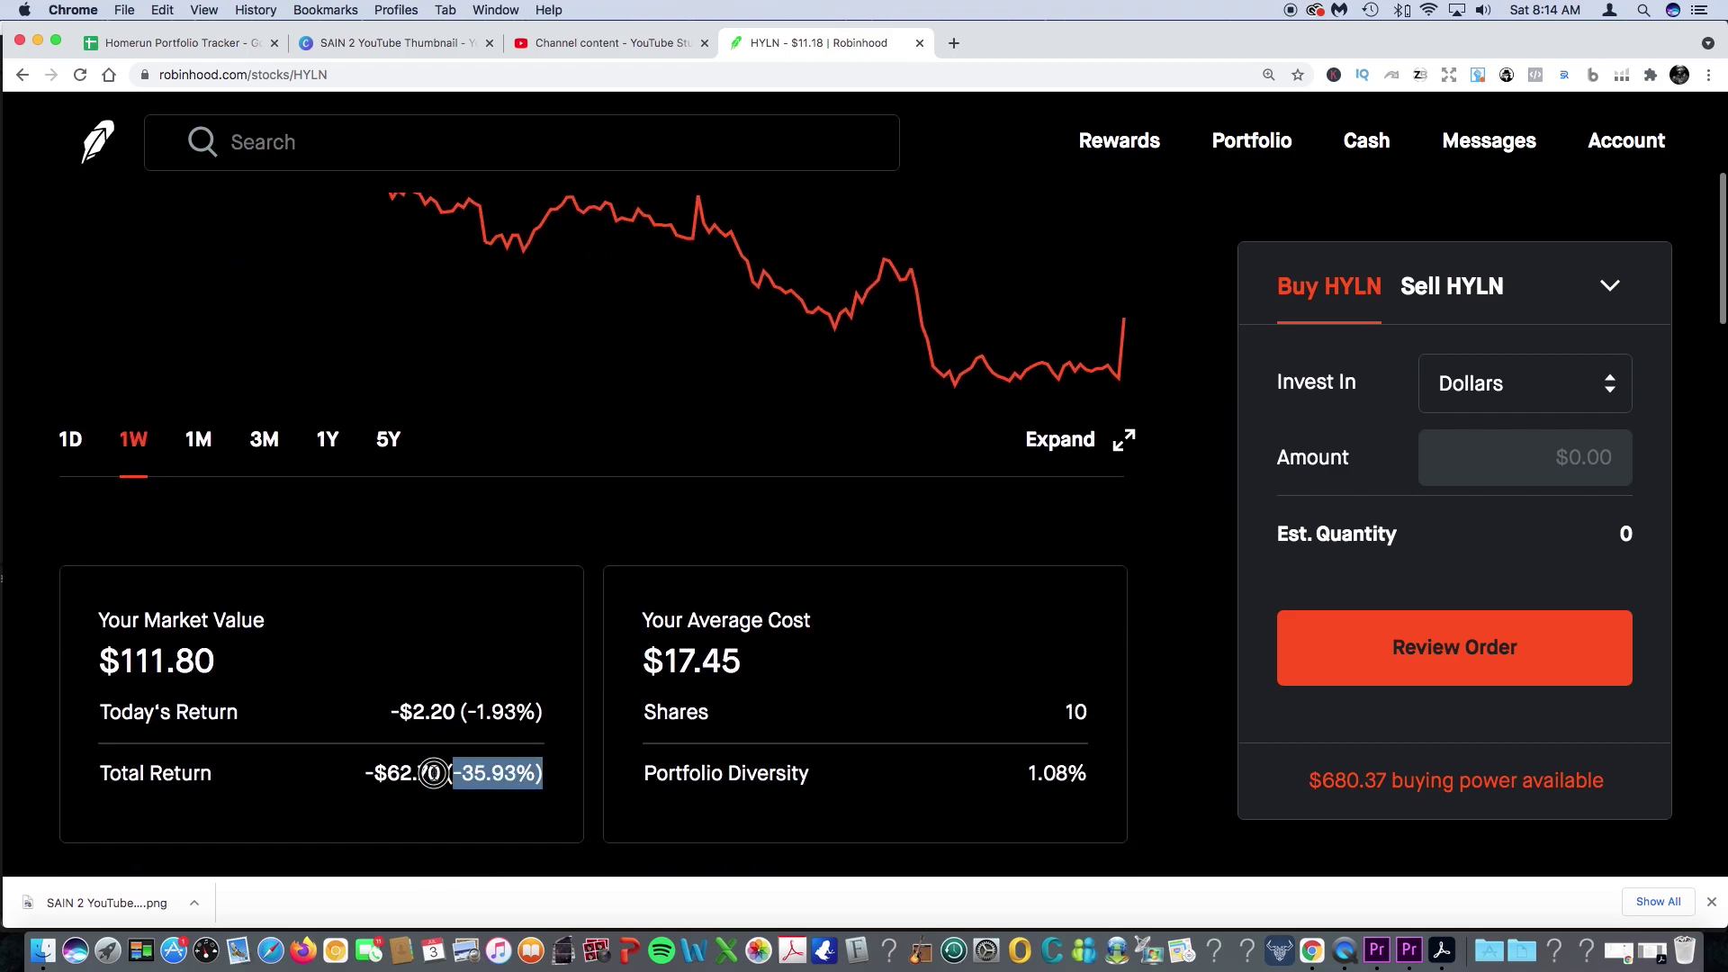
- Return to the portfolio overview, look through the holdings and open the AAPL stock page
click(14, 81)
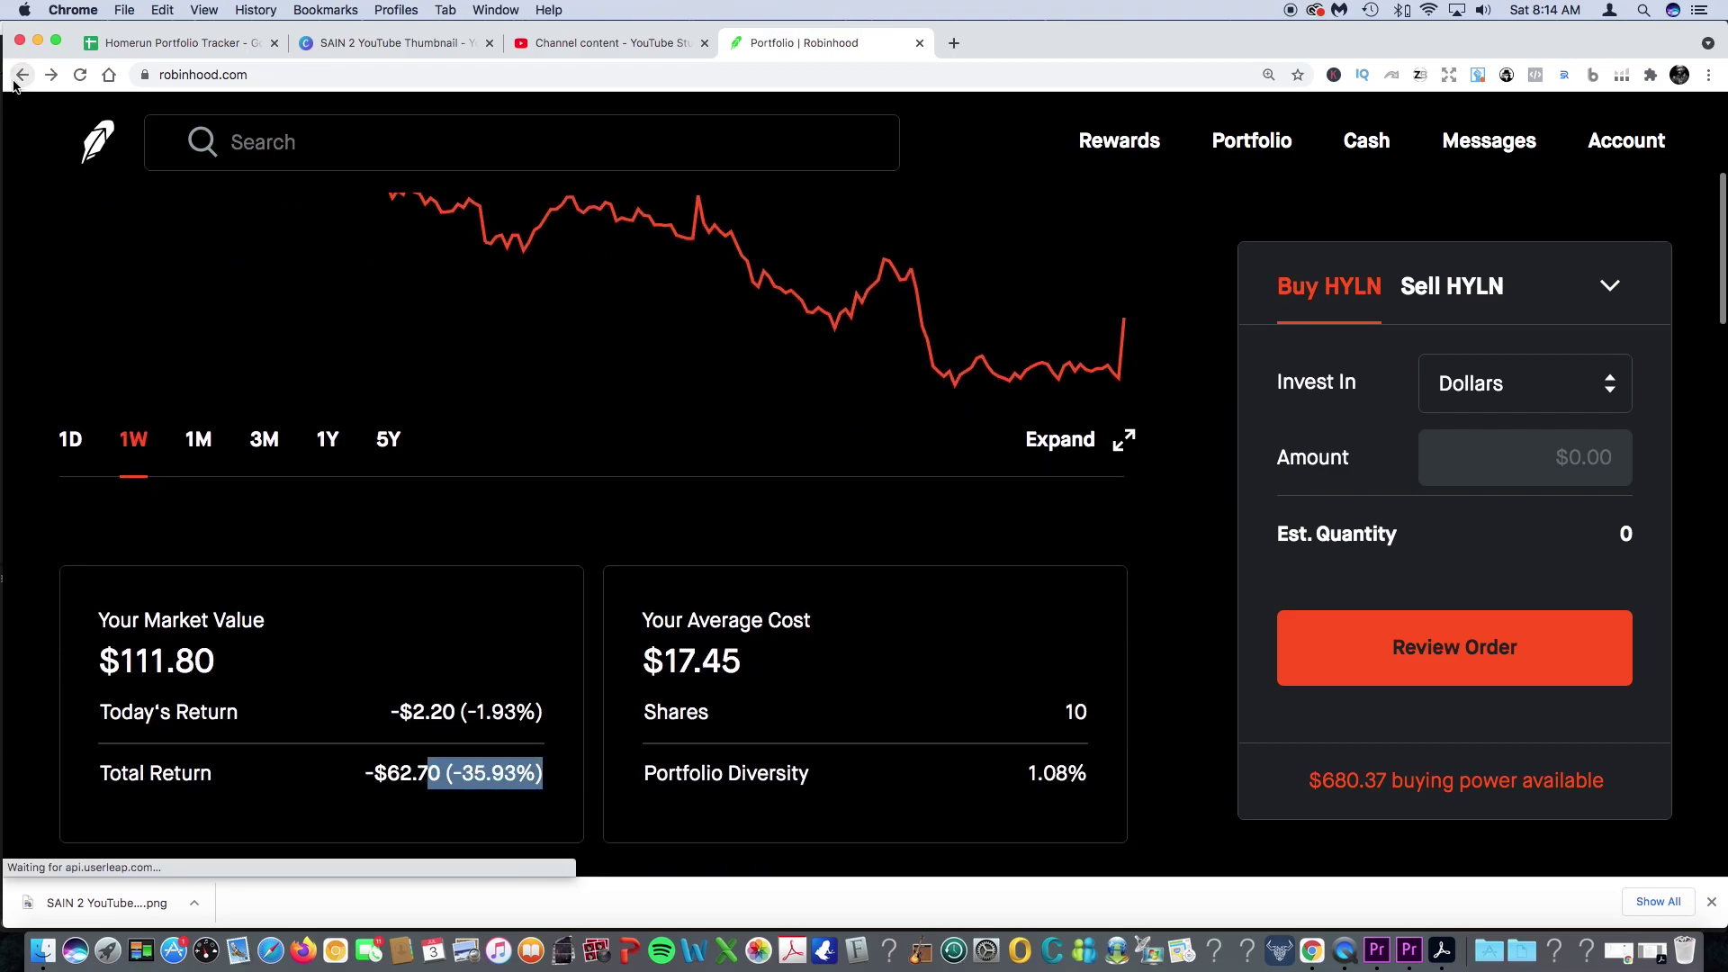
scroll(123, 448, up, 2)
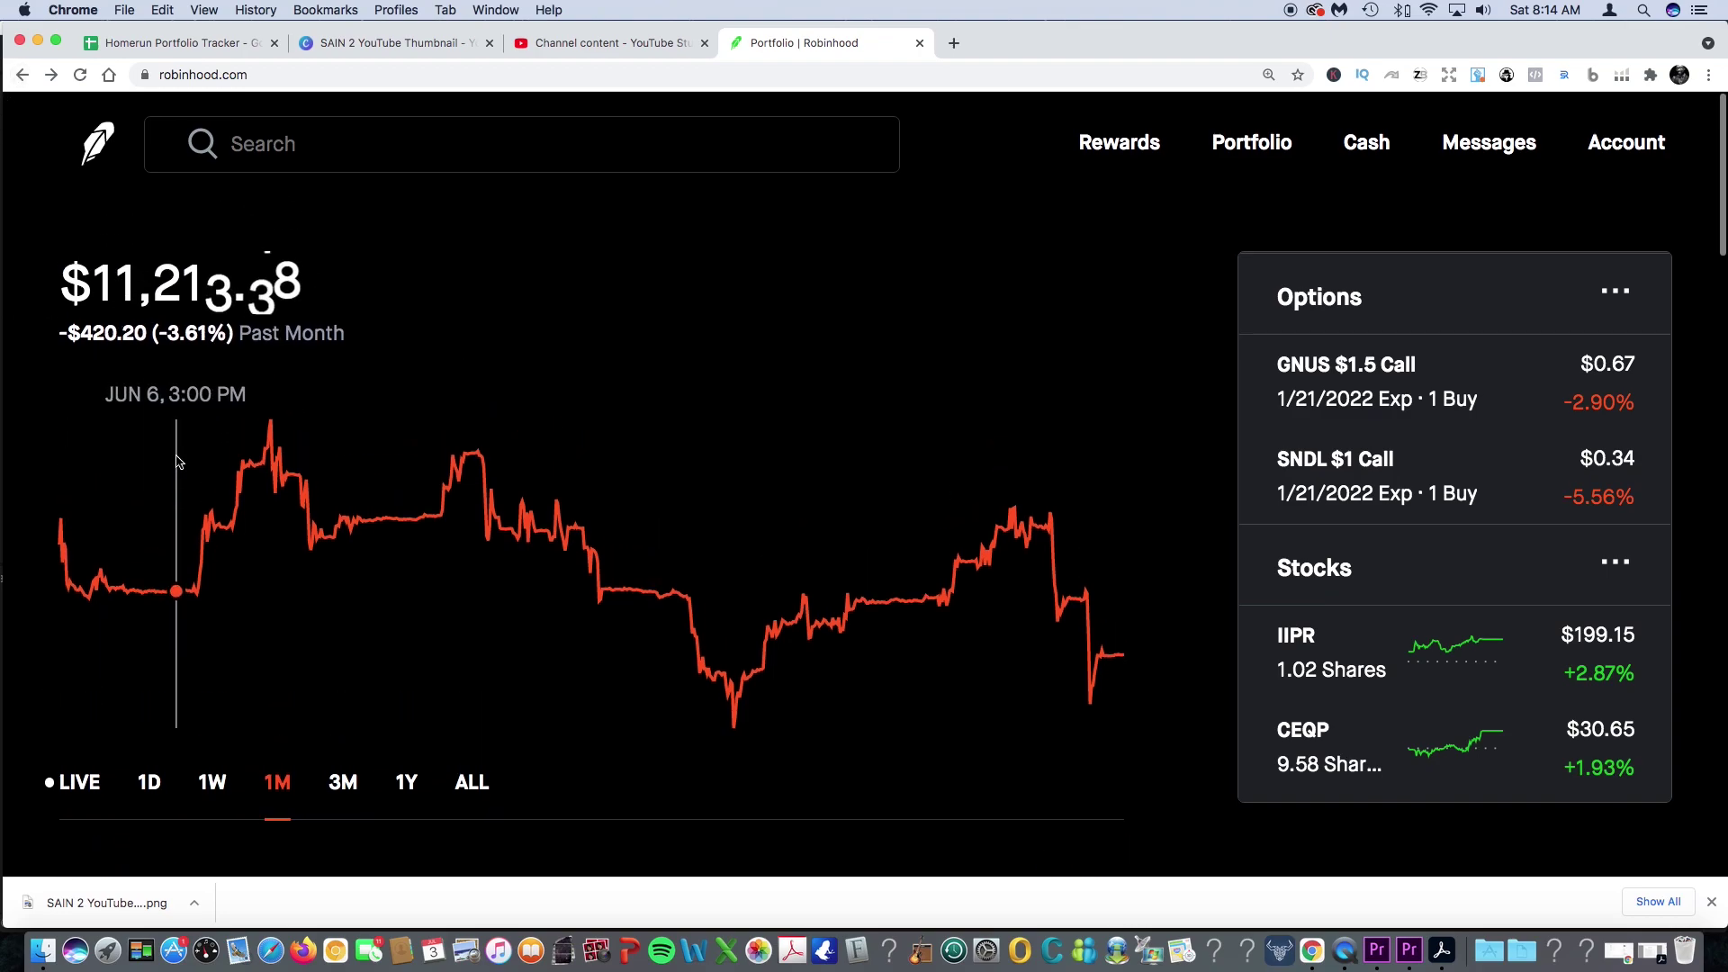
scroll(1459, 667, down, 4)
scroll(1456, 666, down, 6)
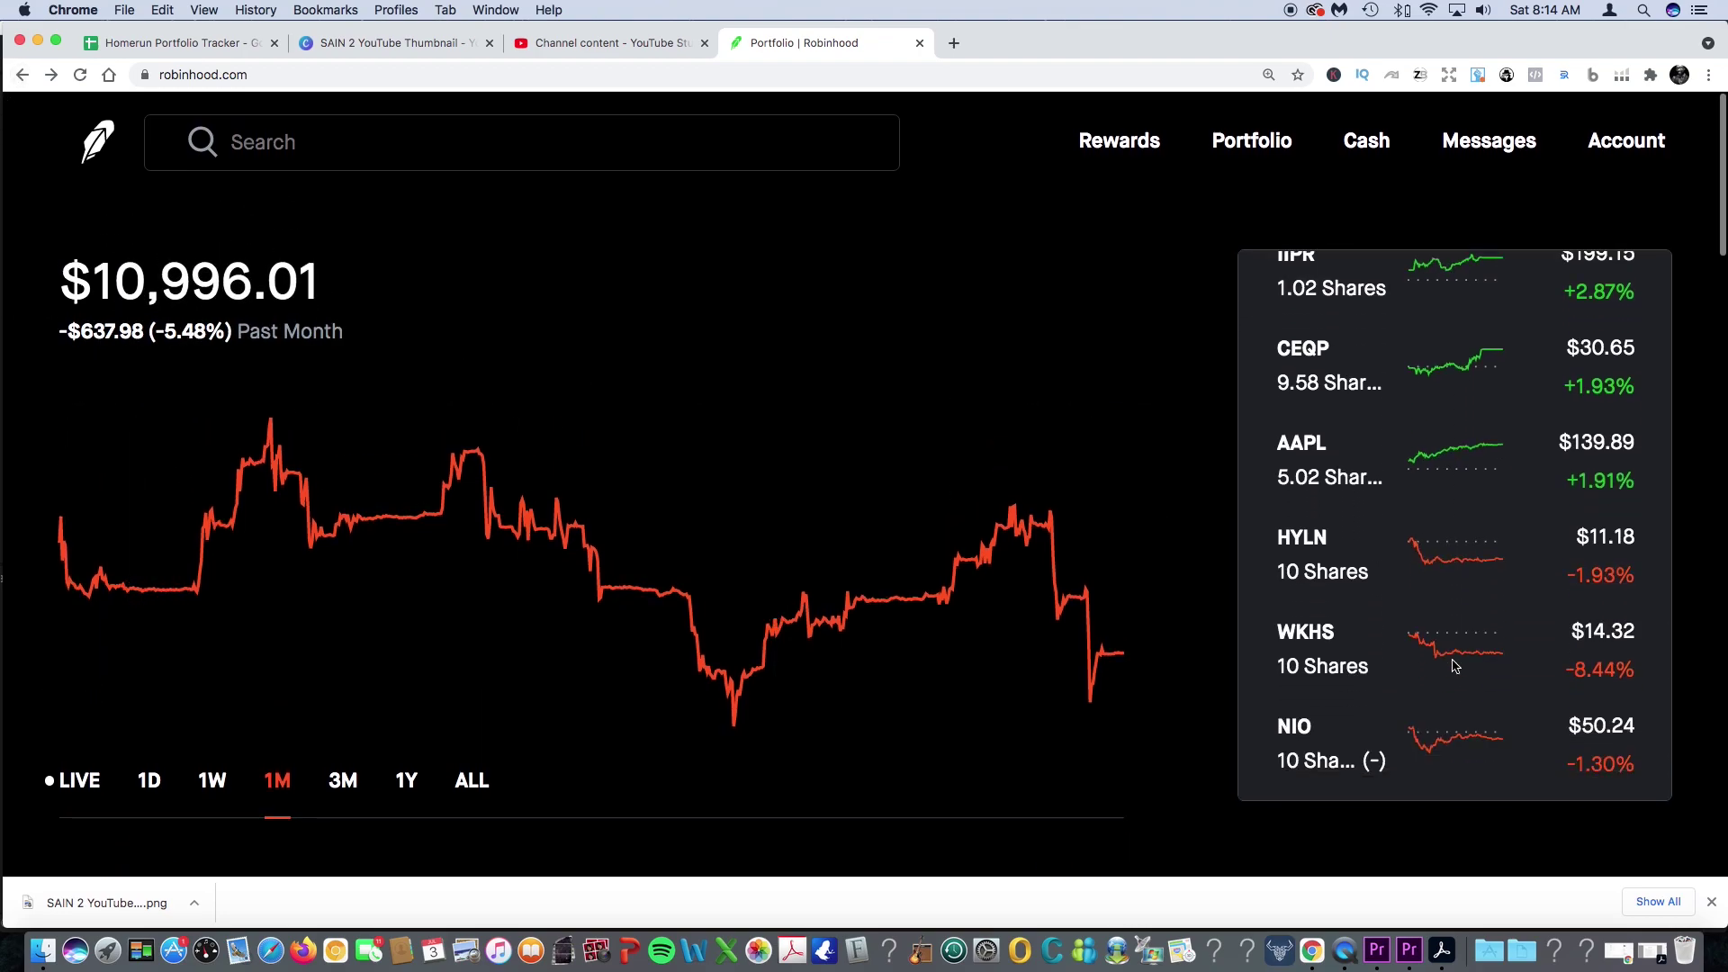
scroll(1456, 666, up, 3)
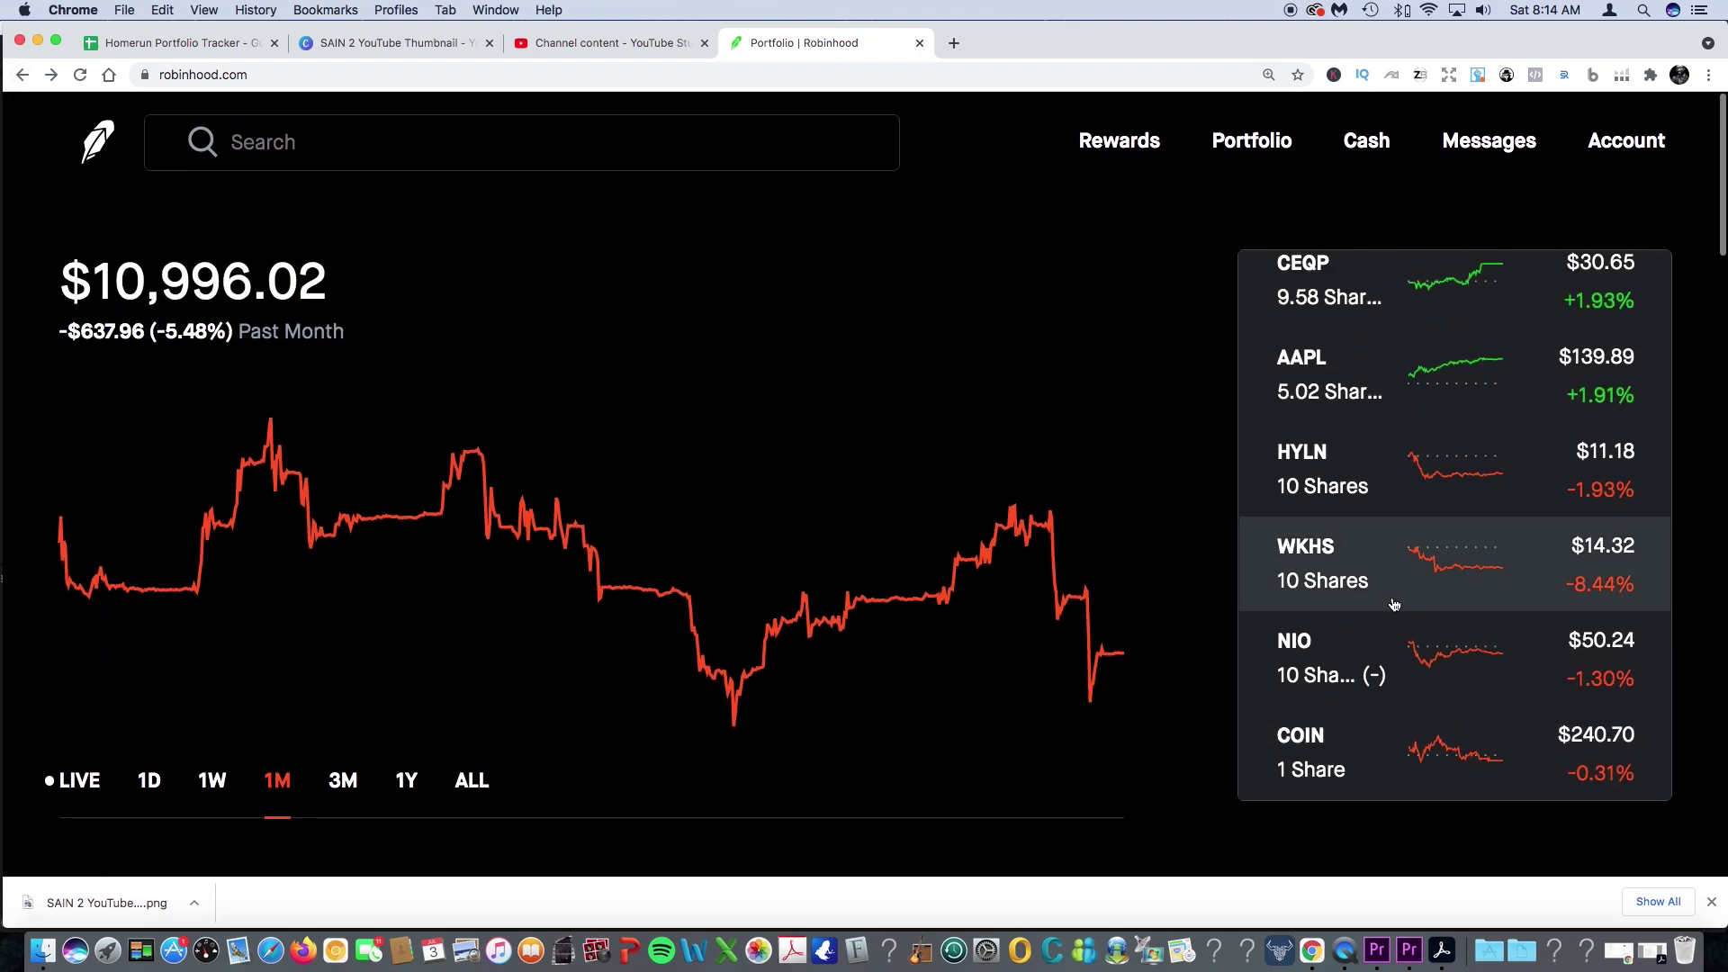
click(1308, 511)
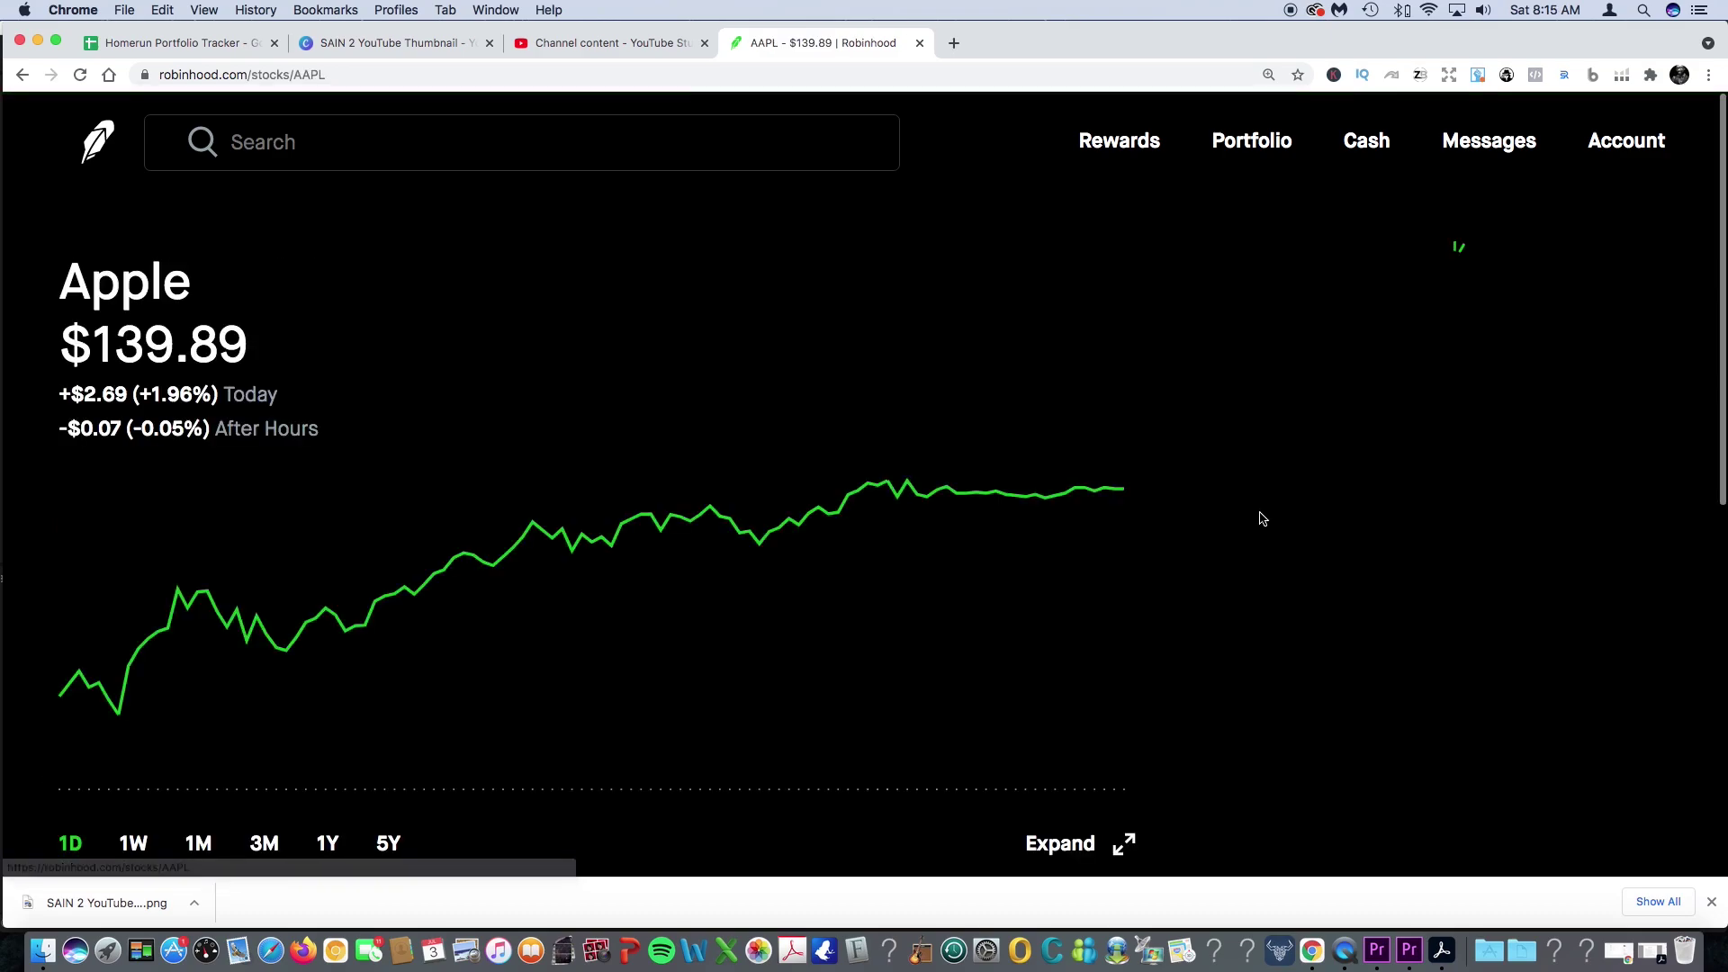
- View AAPL's past-week chart and position details, and highlight its total return
click(135, 846)
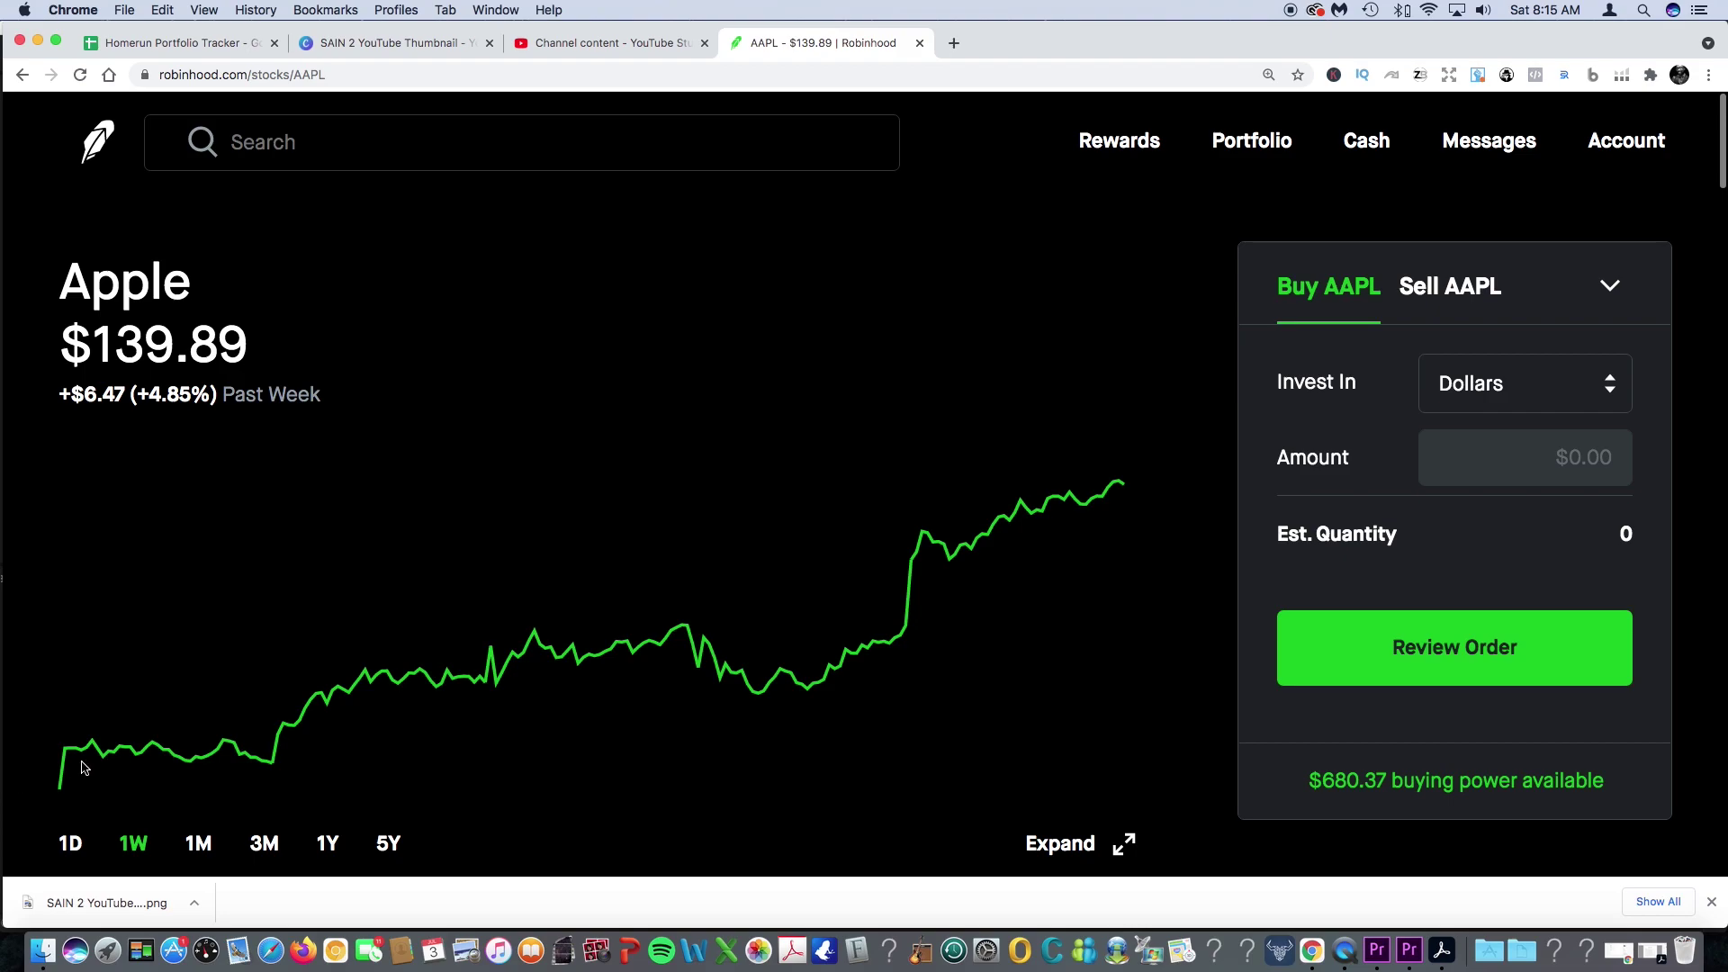
scroll(229, 768, down, 5)
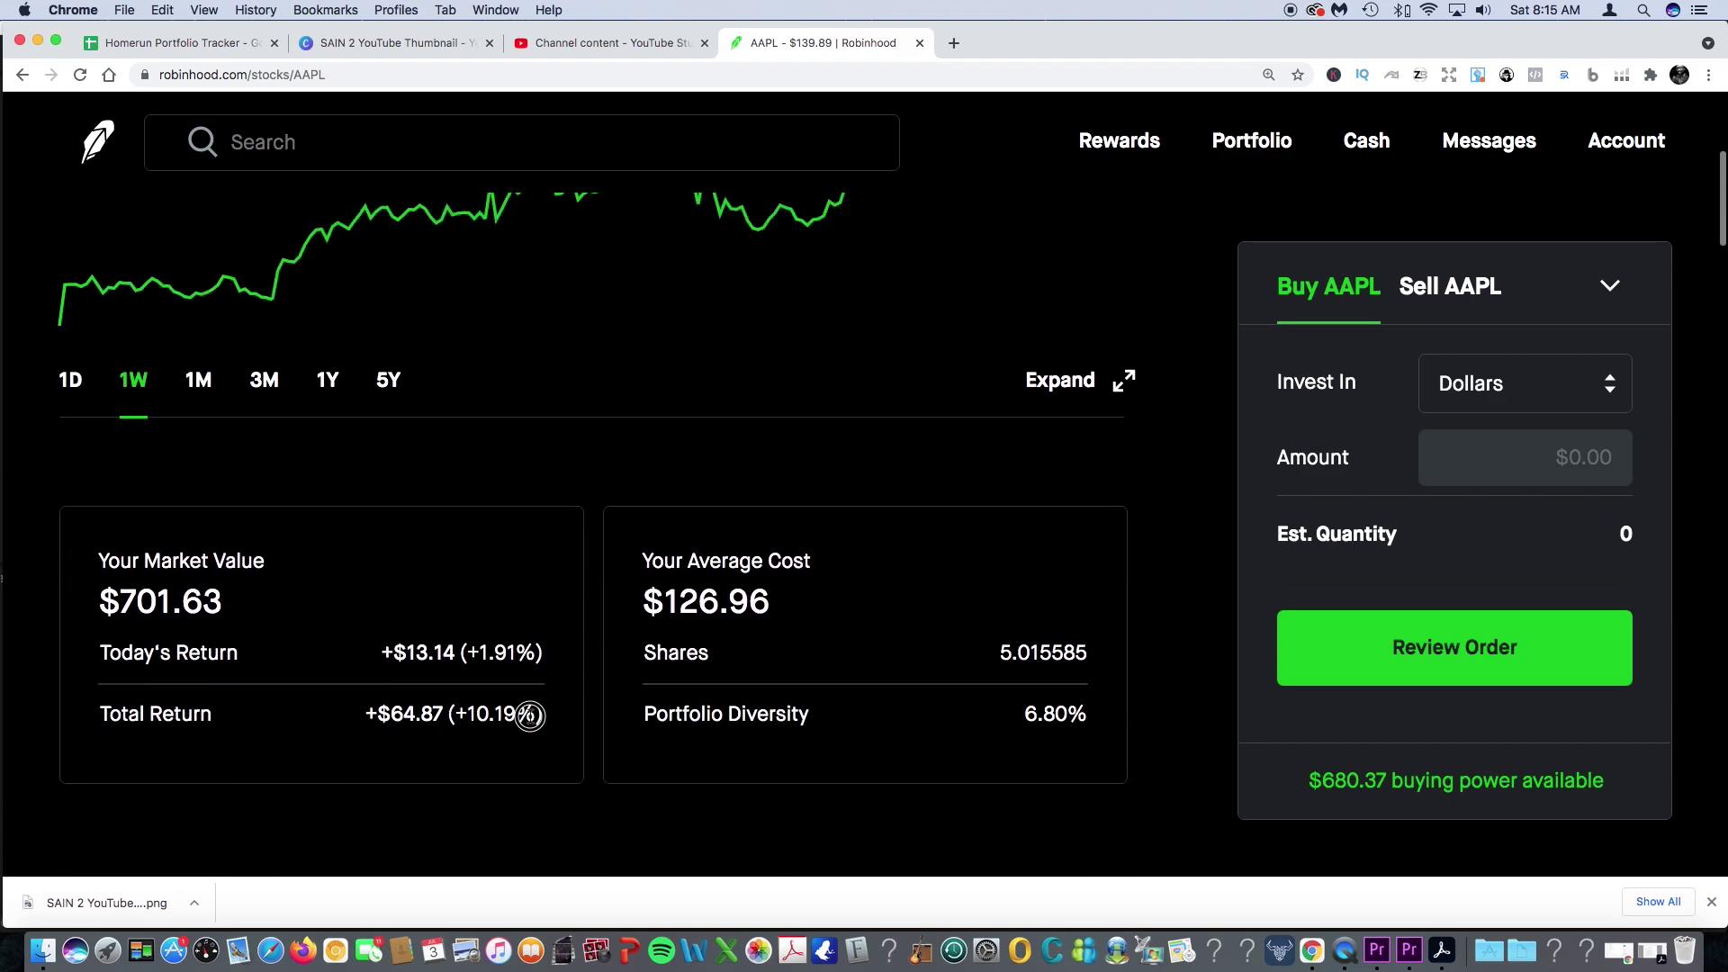
drag(532, 716, 424, 728)
scroll(65, 621, up, 3)
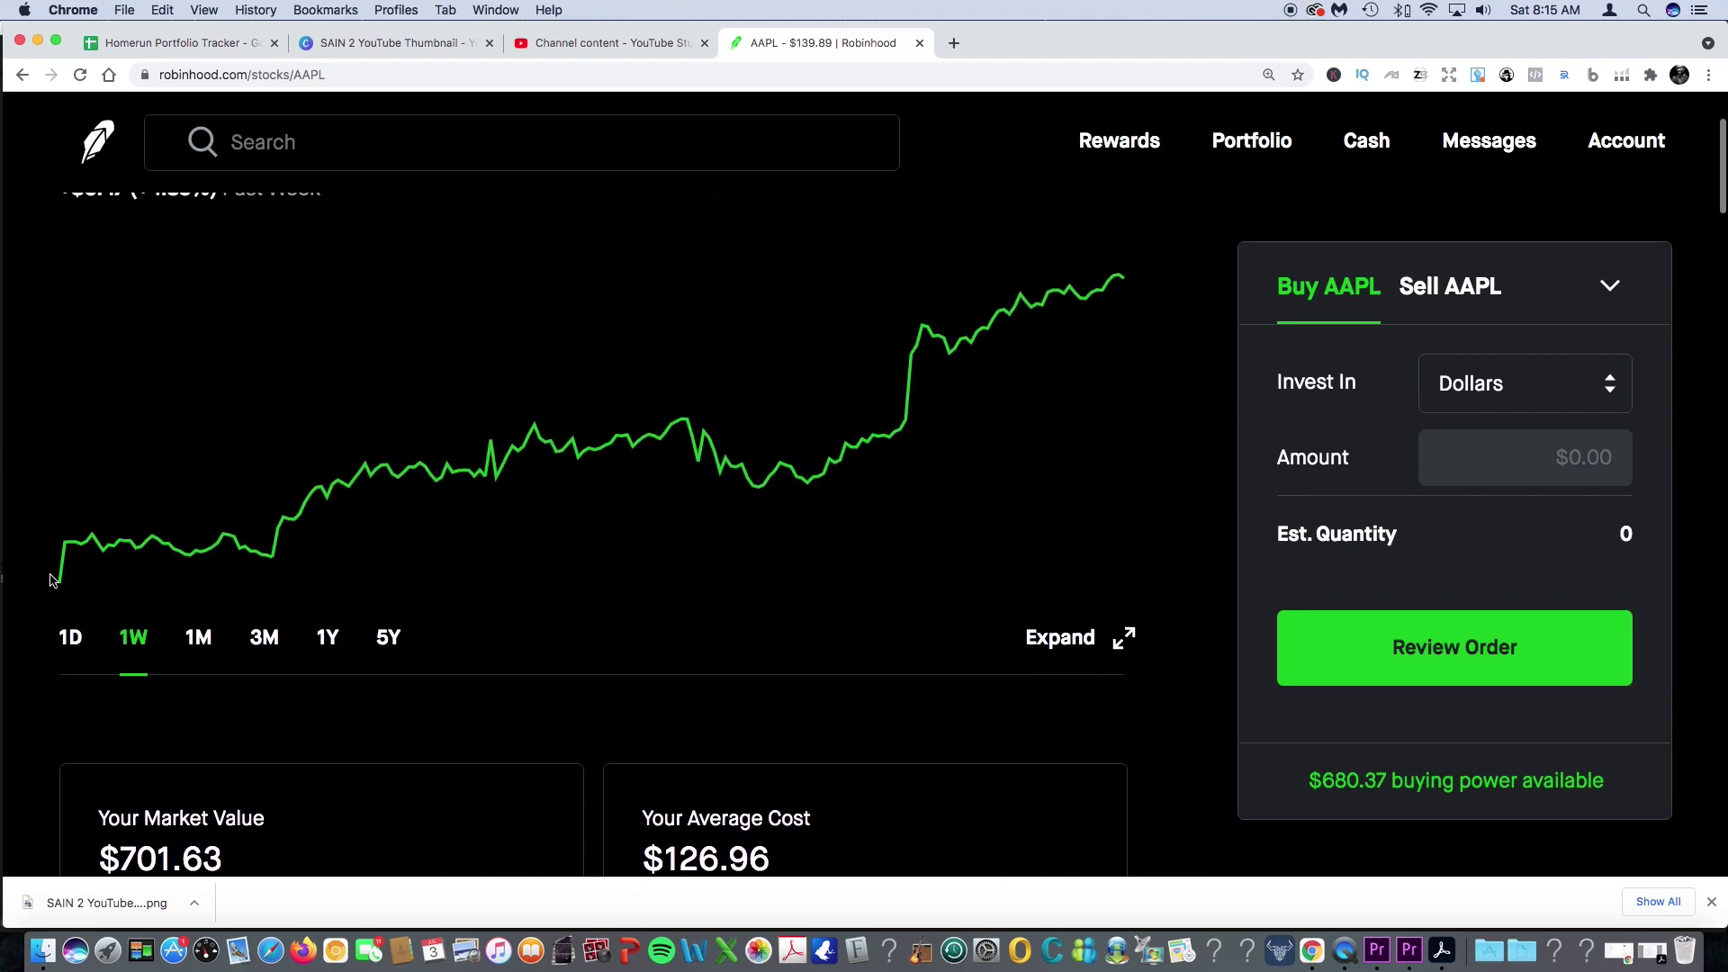
- Return to the portfolio overview, open the CEQP stock page and highlight the position's total return
click(23, 76)
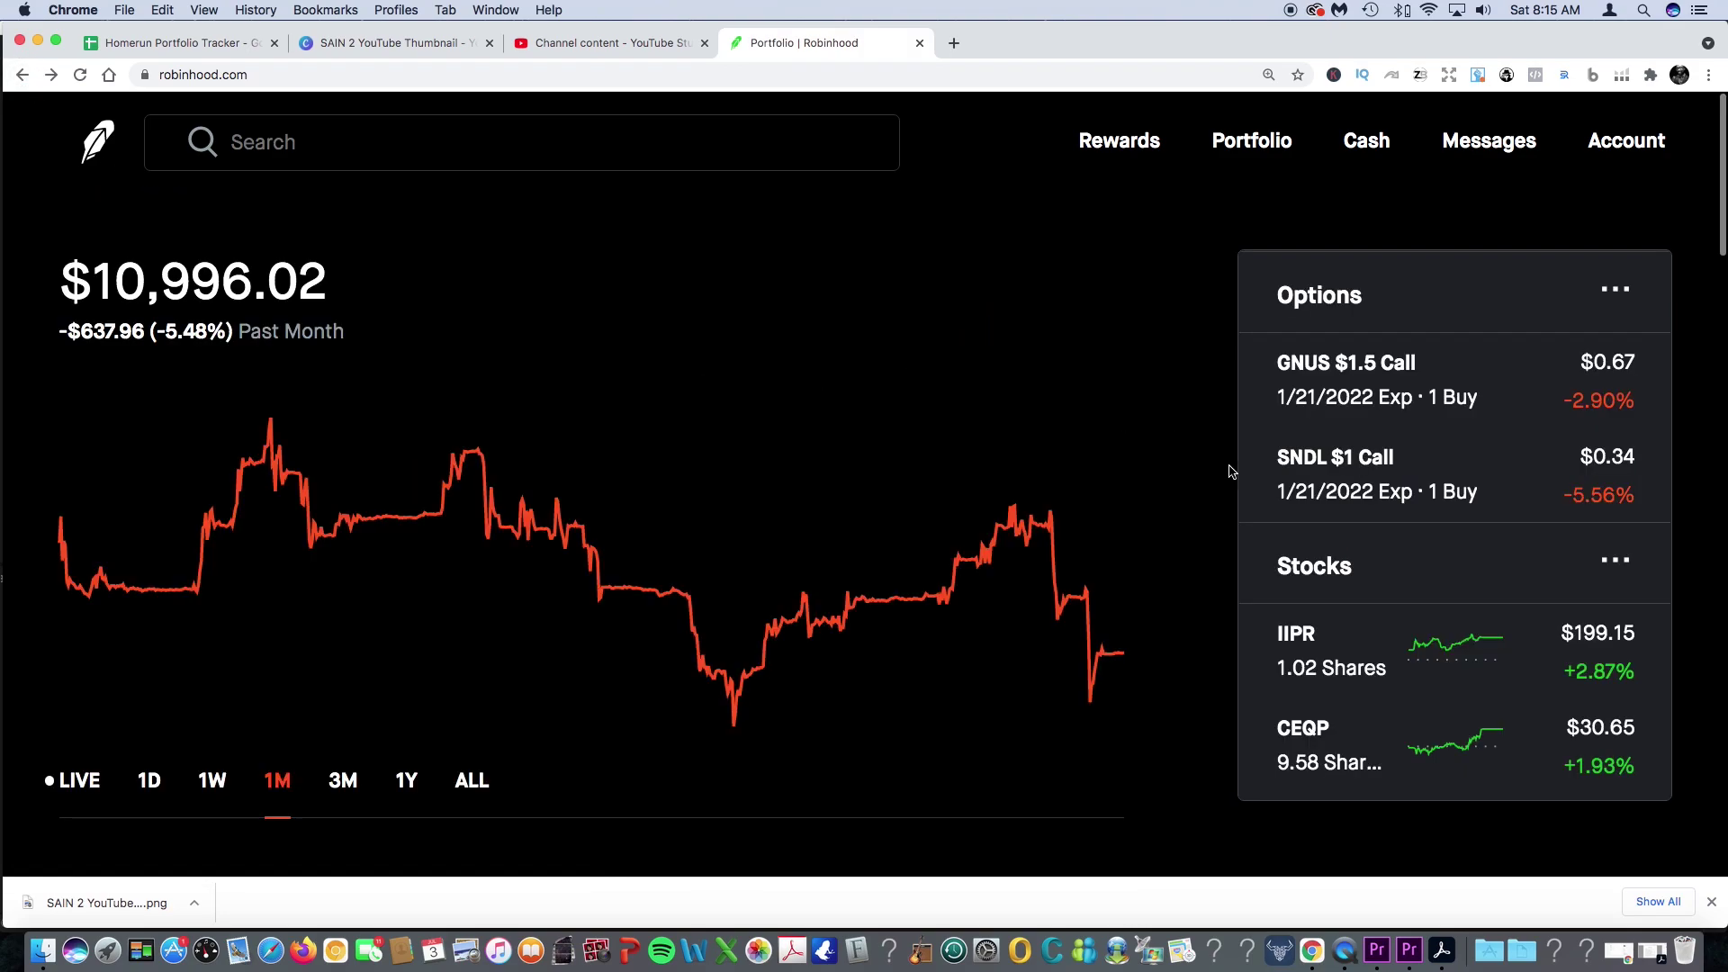
scroll(1389, 721, down, 1)
click(1340, 661)
scroll(271, 684, down, 3)
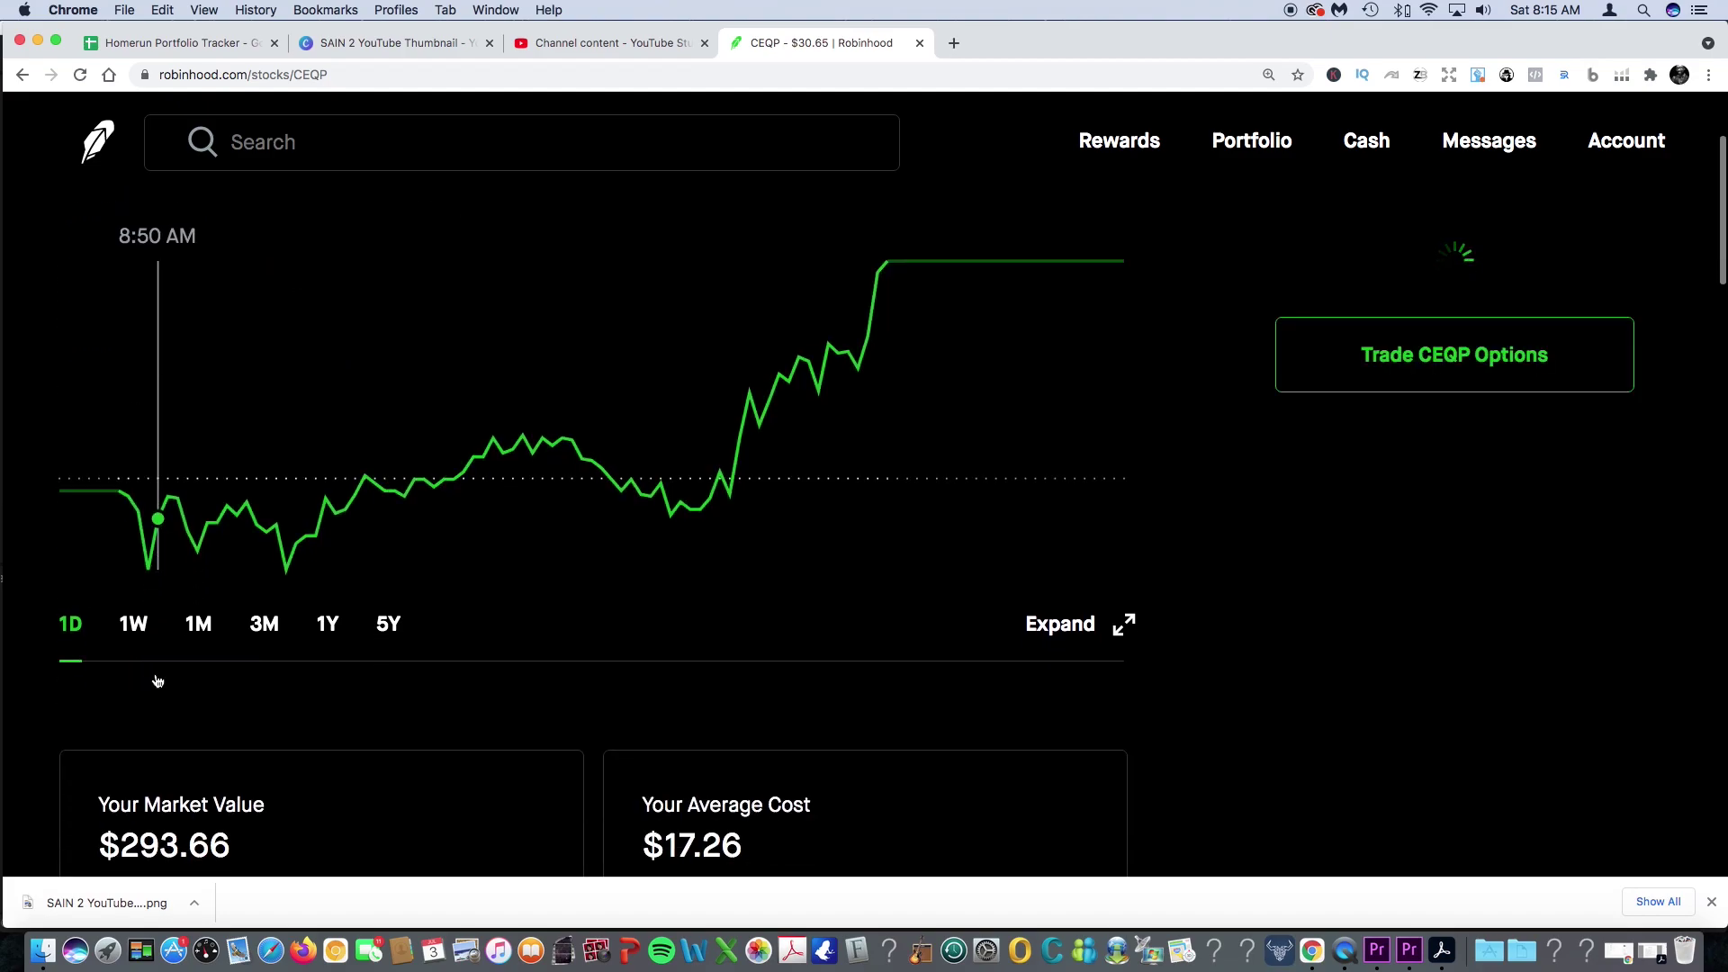
scroll(54, 755, down, 2)
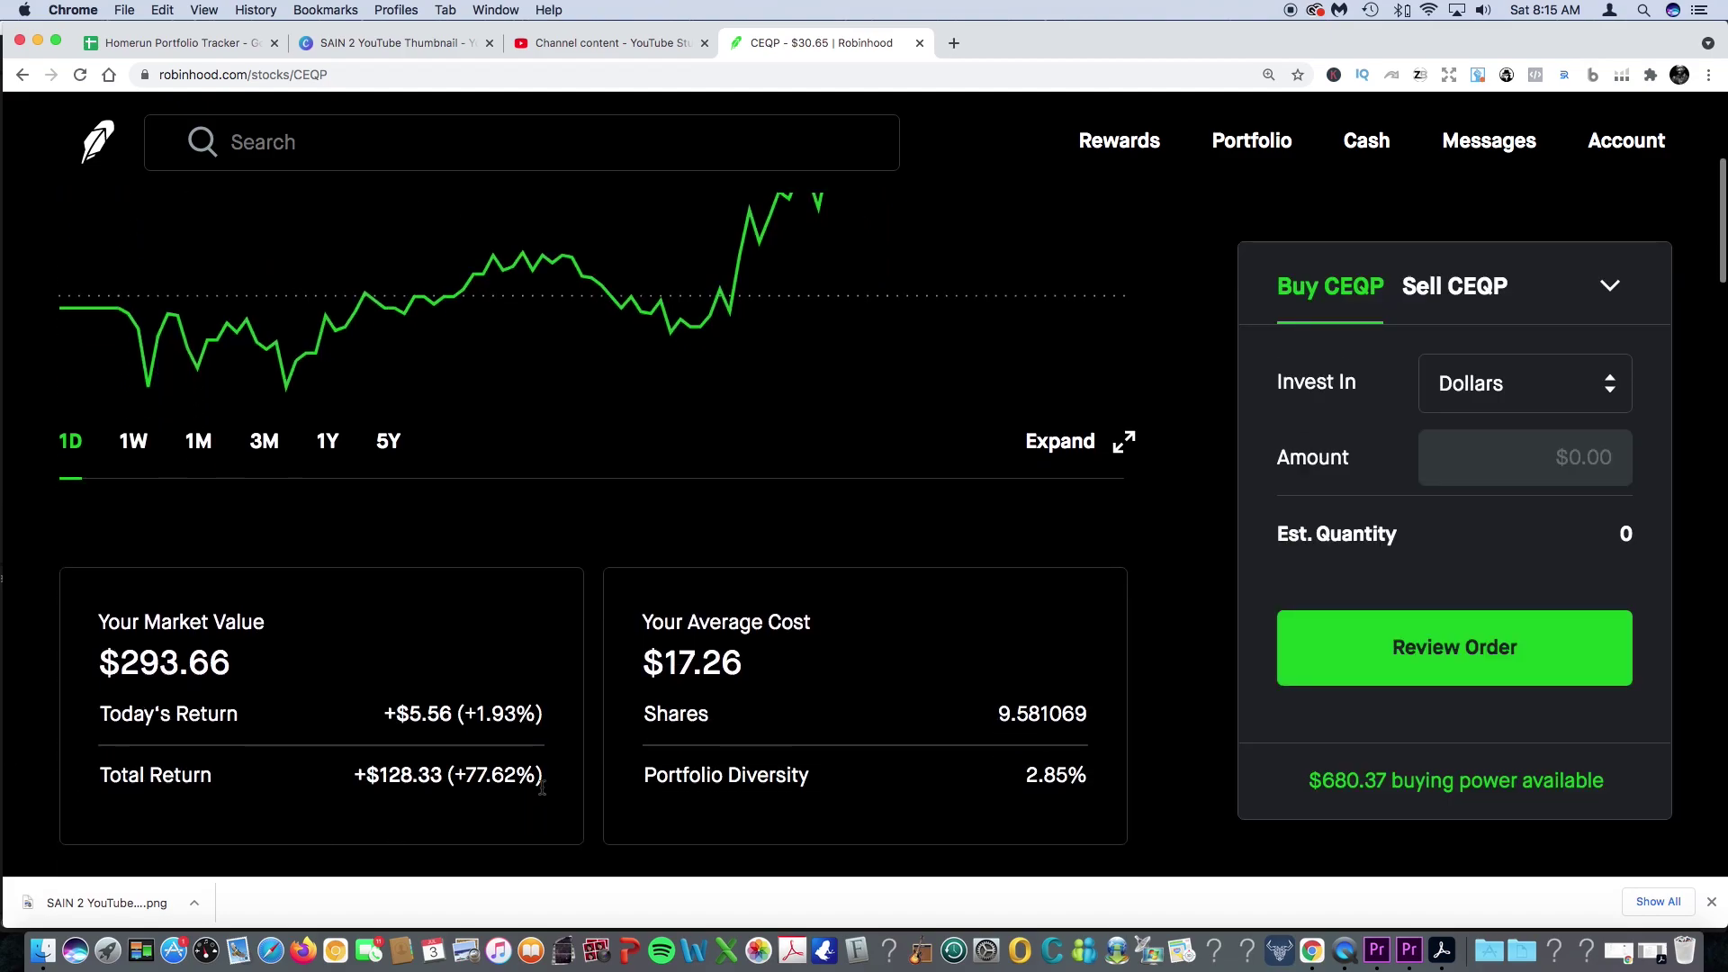
drag(543, 787, 379, 779)
scroll(210, 759, up, 5)
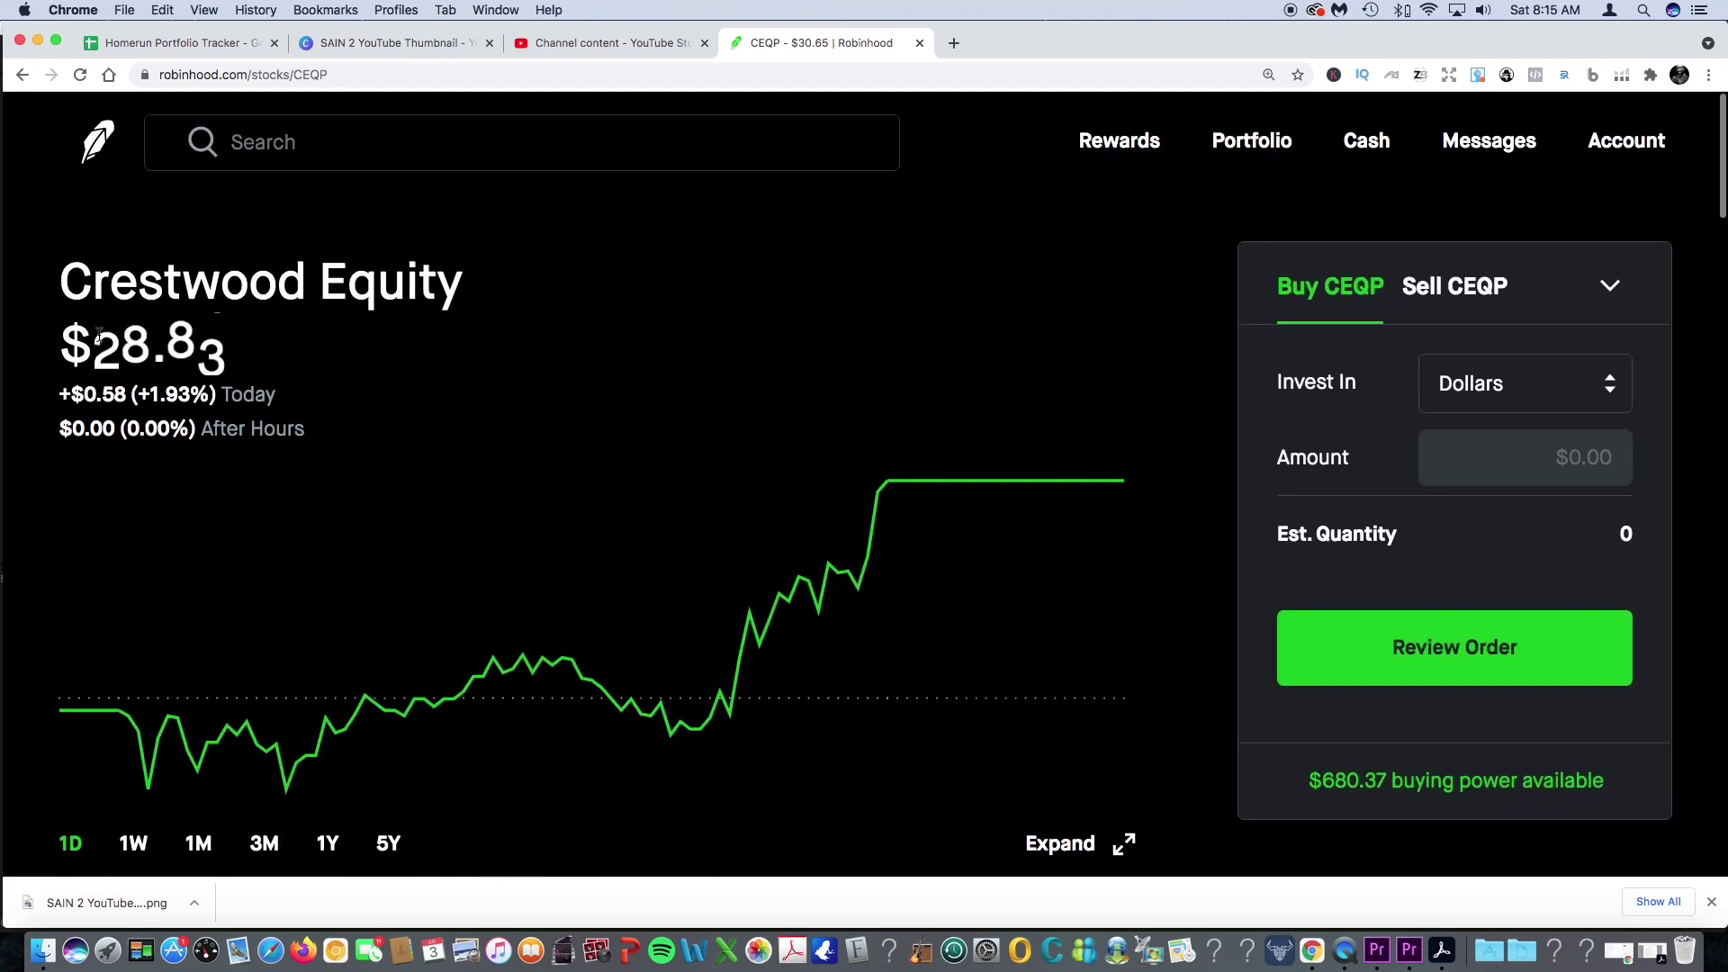
- Return to the portfolio overview, open the IIPR stock page and highlight the position's total return
click(21, 78)
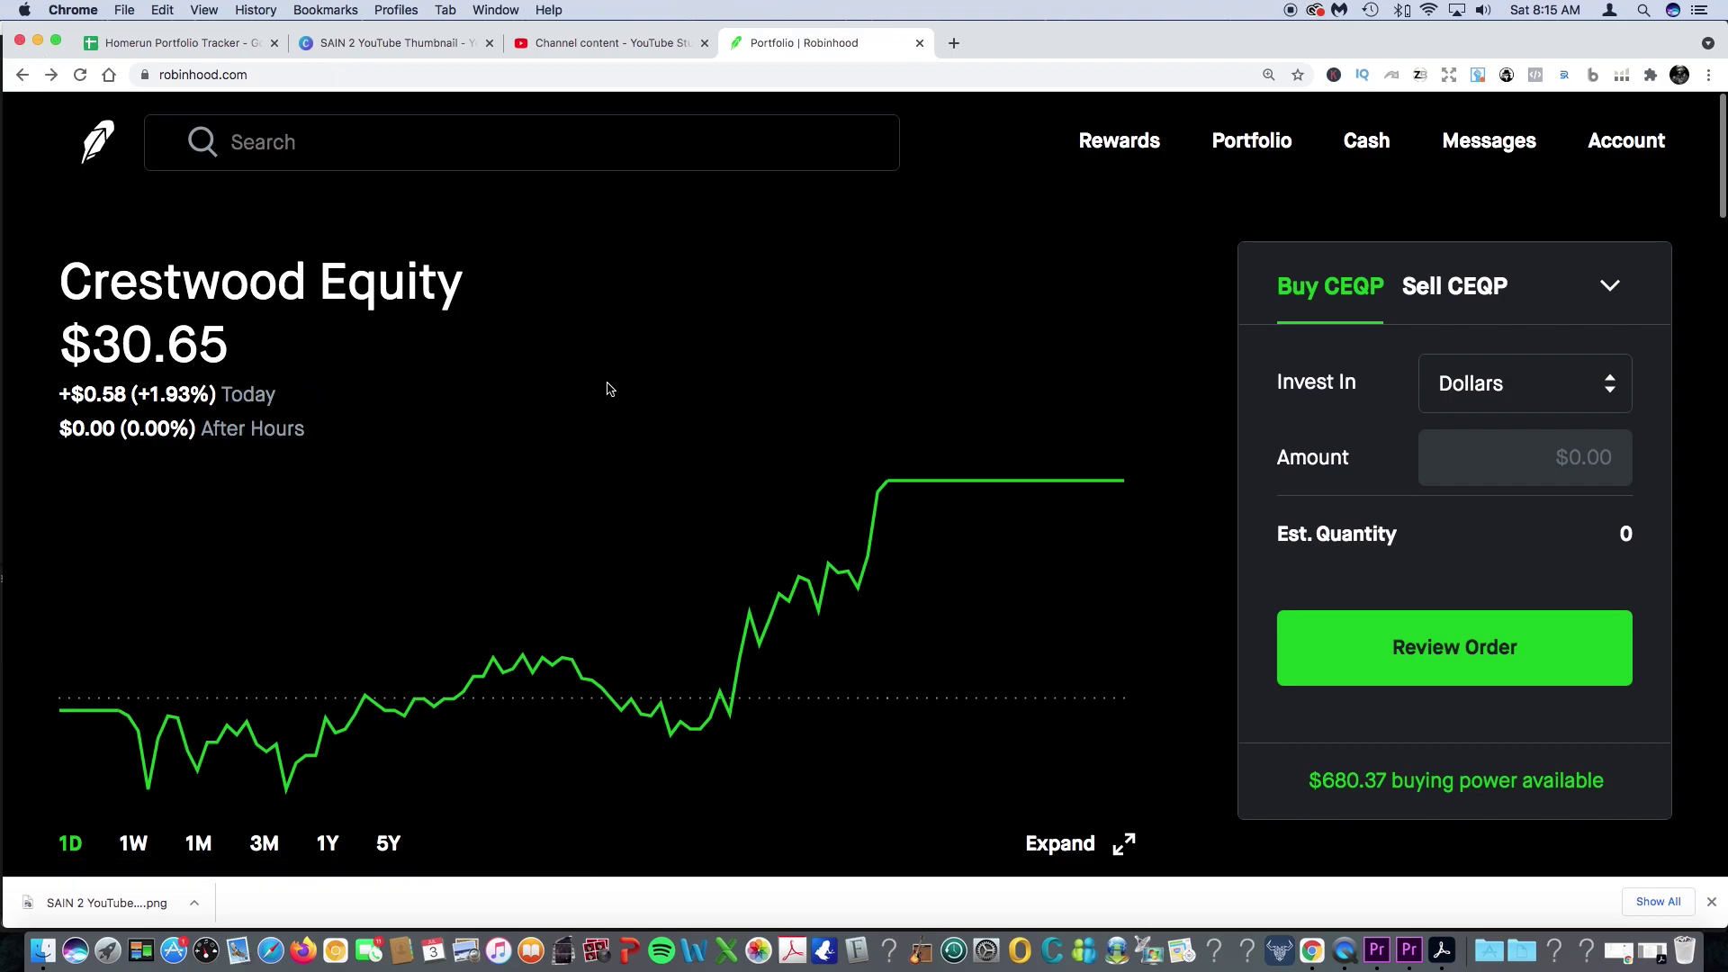
click(1351, 659)
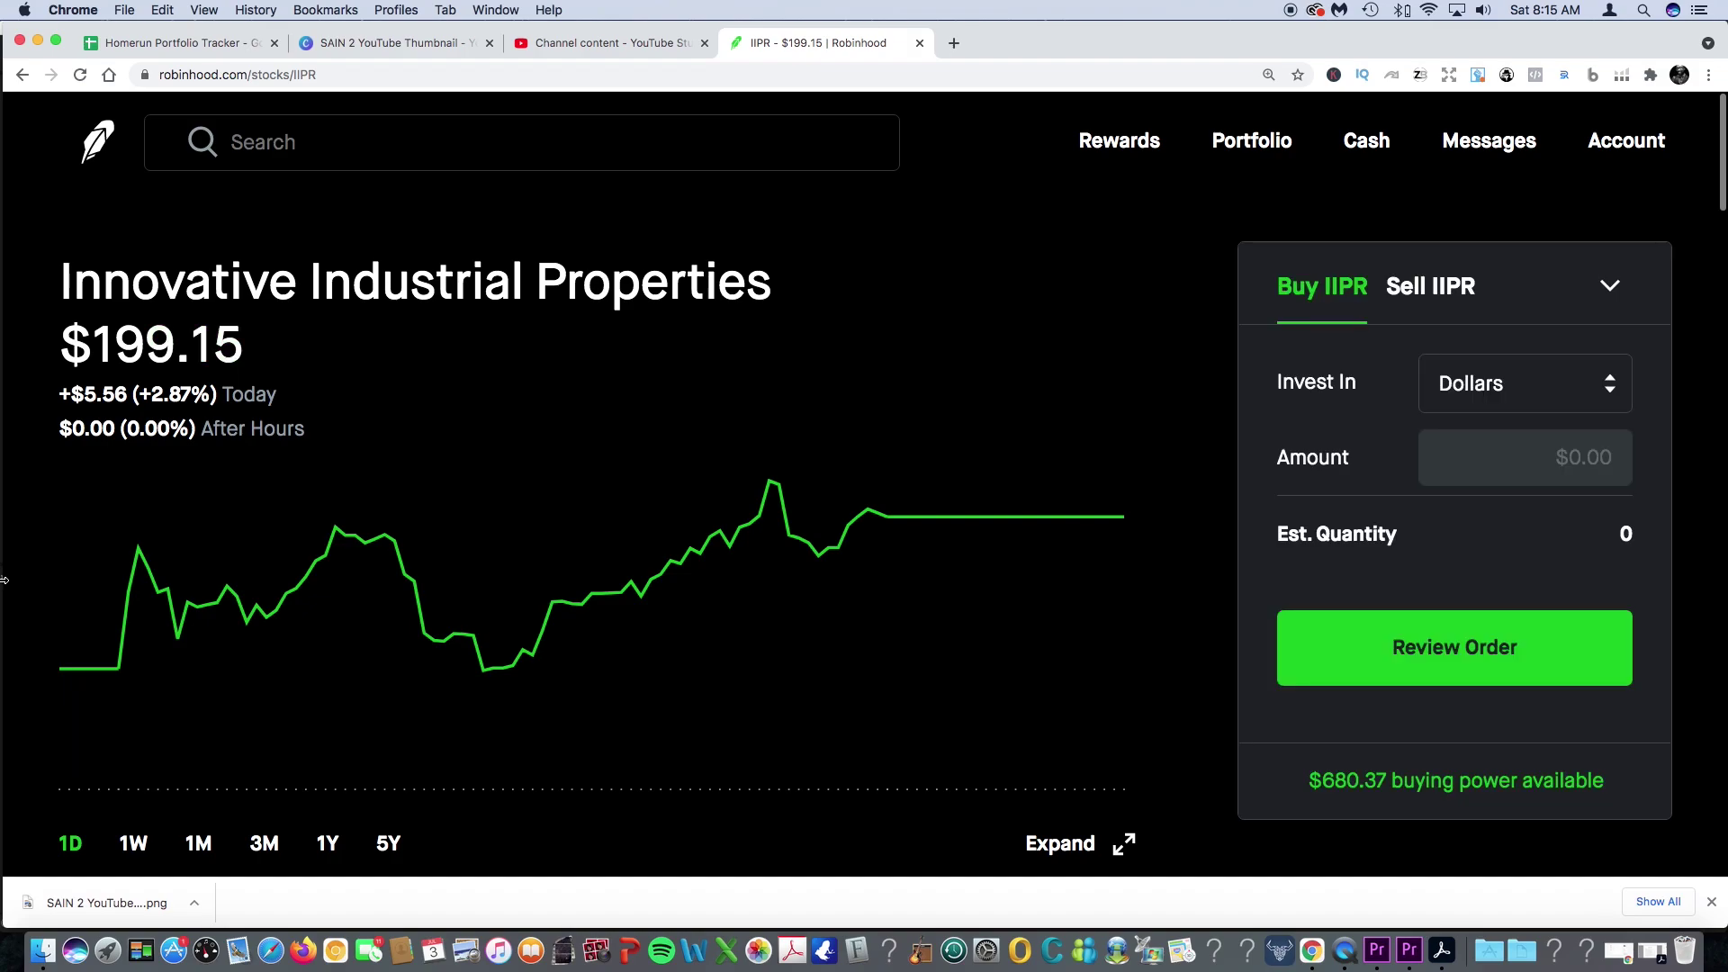
scroll(124, 716, down, 4)
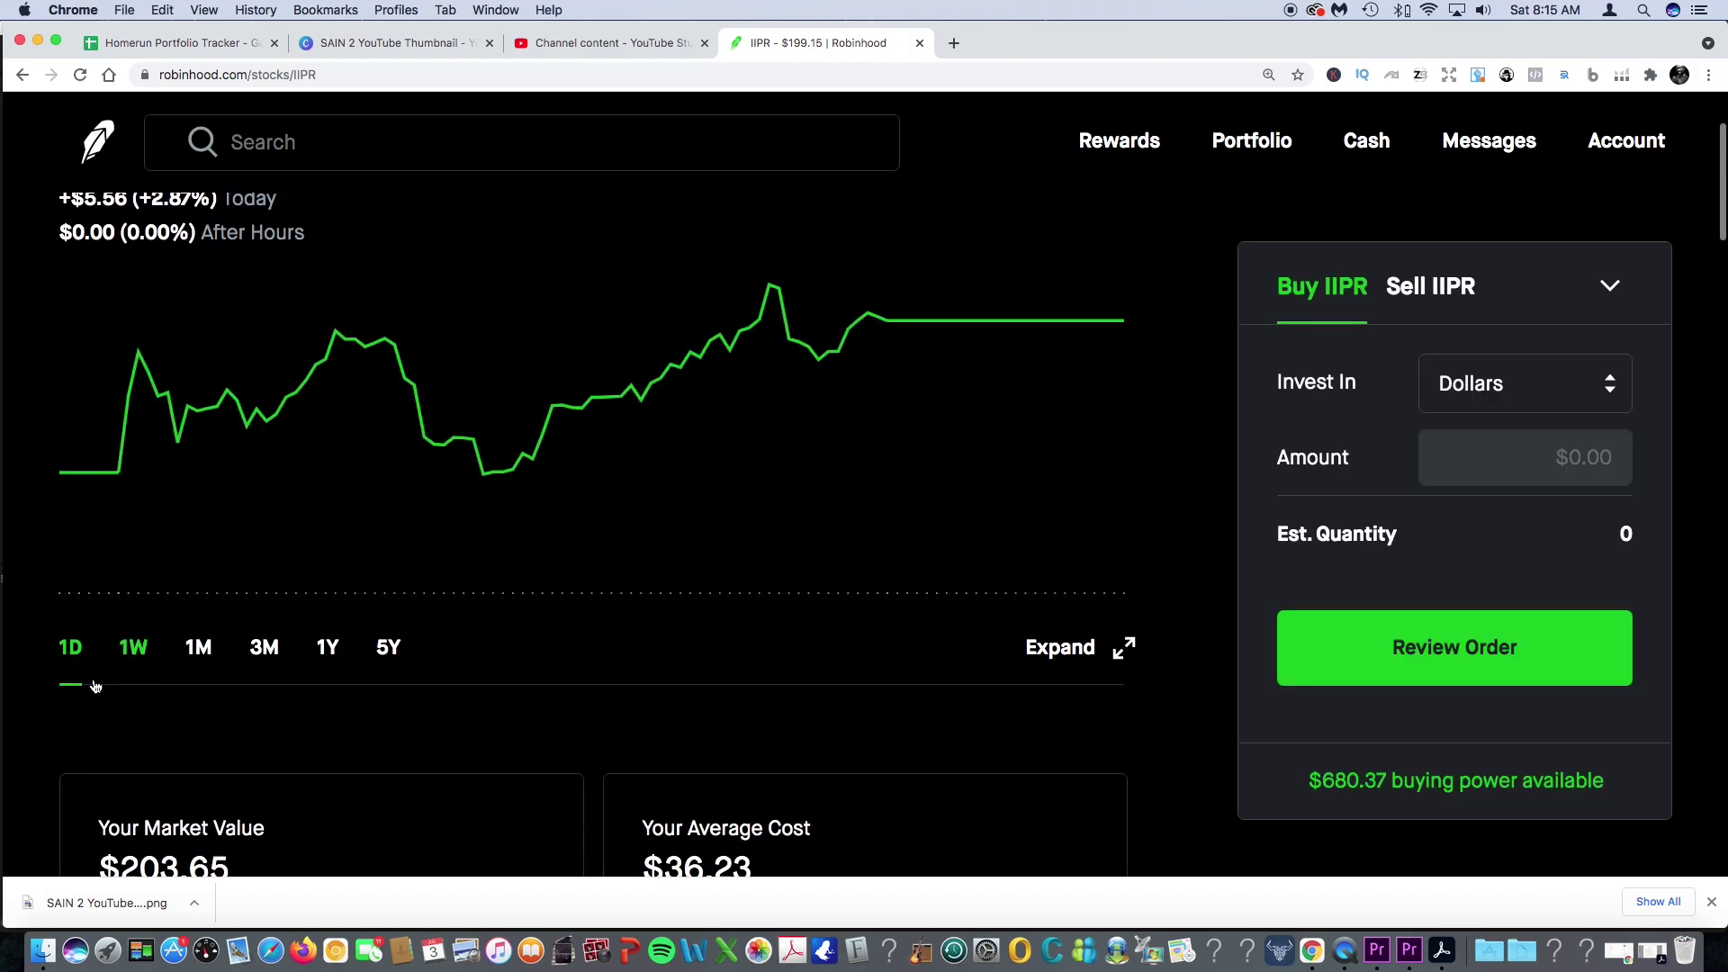
scroll(117, 673, down, 3)
drag(546, 766, 366, 772)
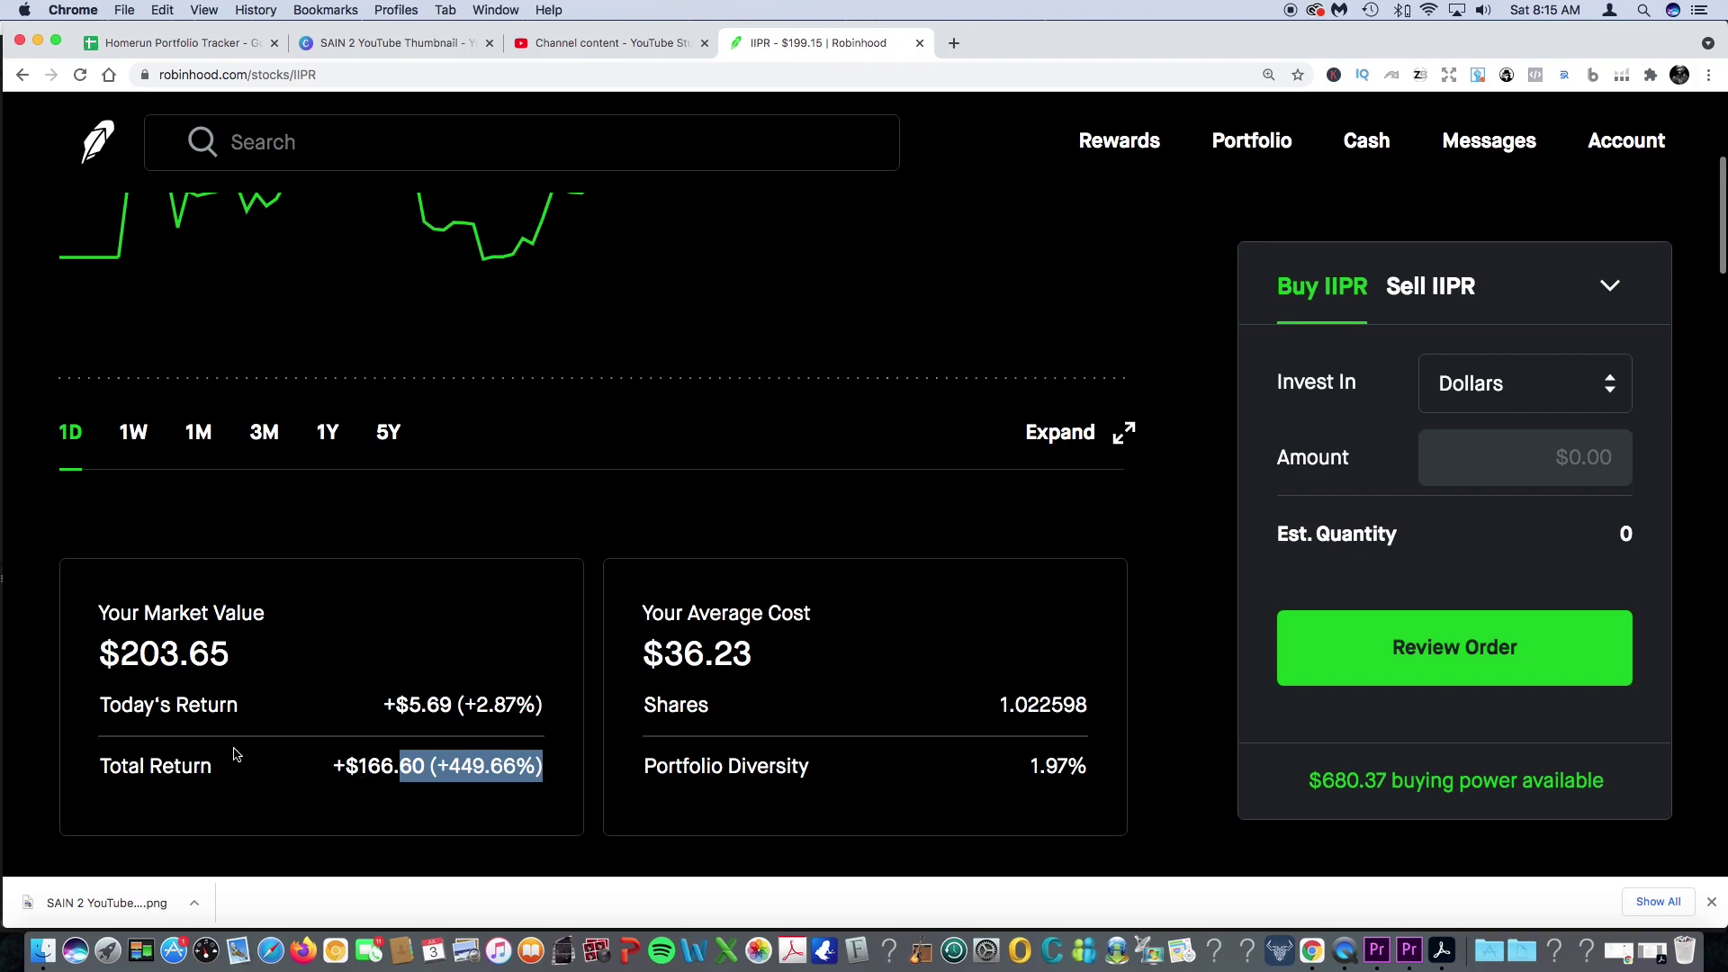
click(18, 646)
- Return to the portfolio overview and open the account's Banking page with the completed transfers
click(95, 142)
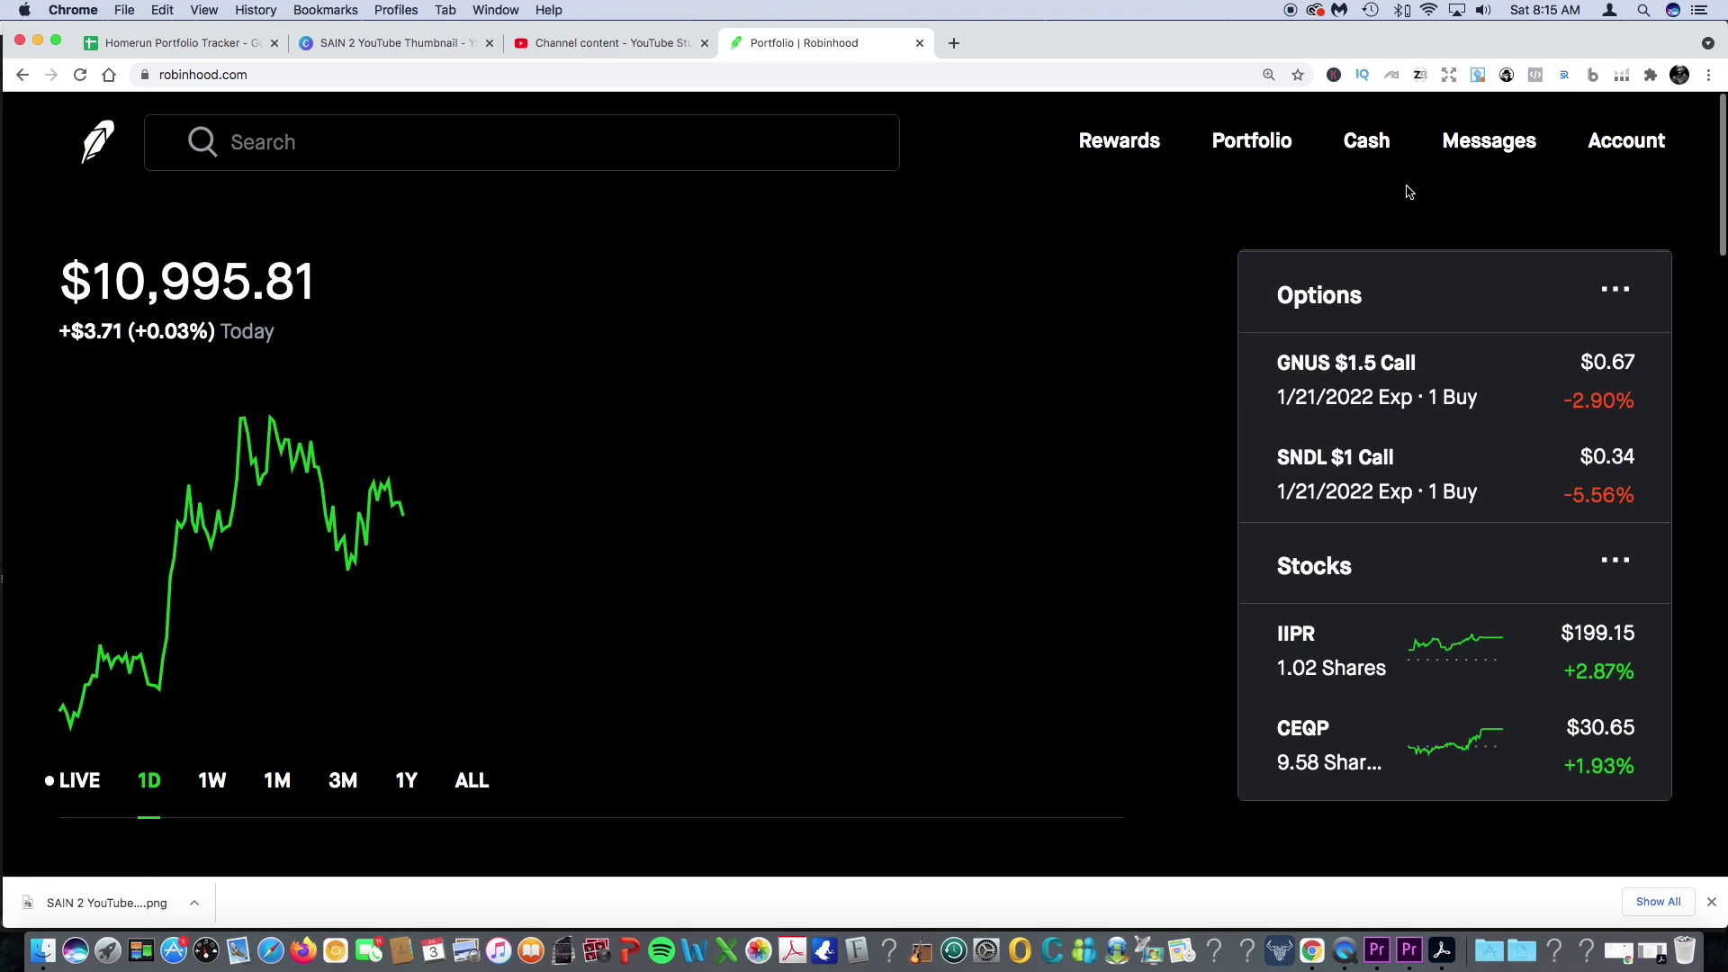
mouse_move(1617, 151)
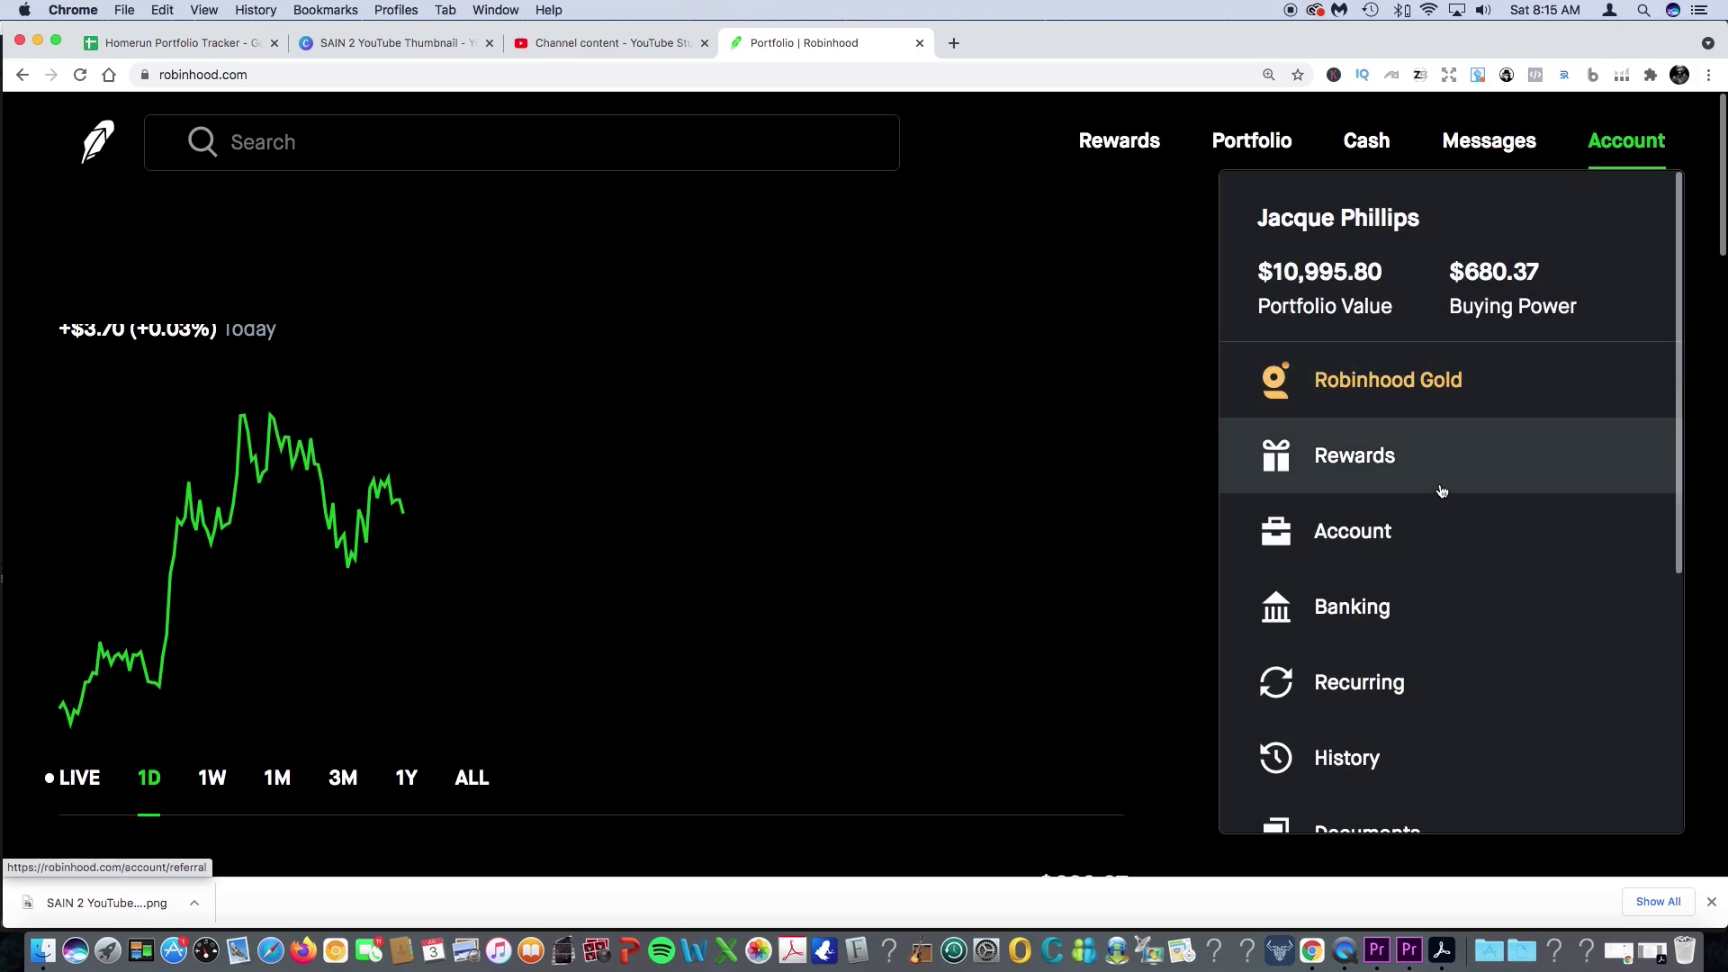
click(1431, 601)
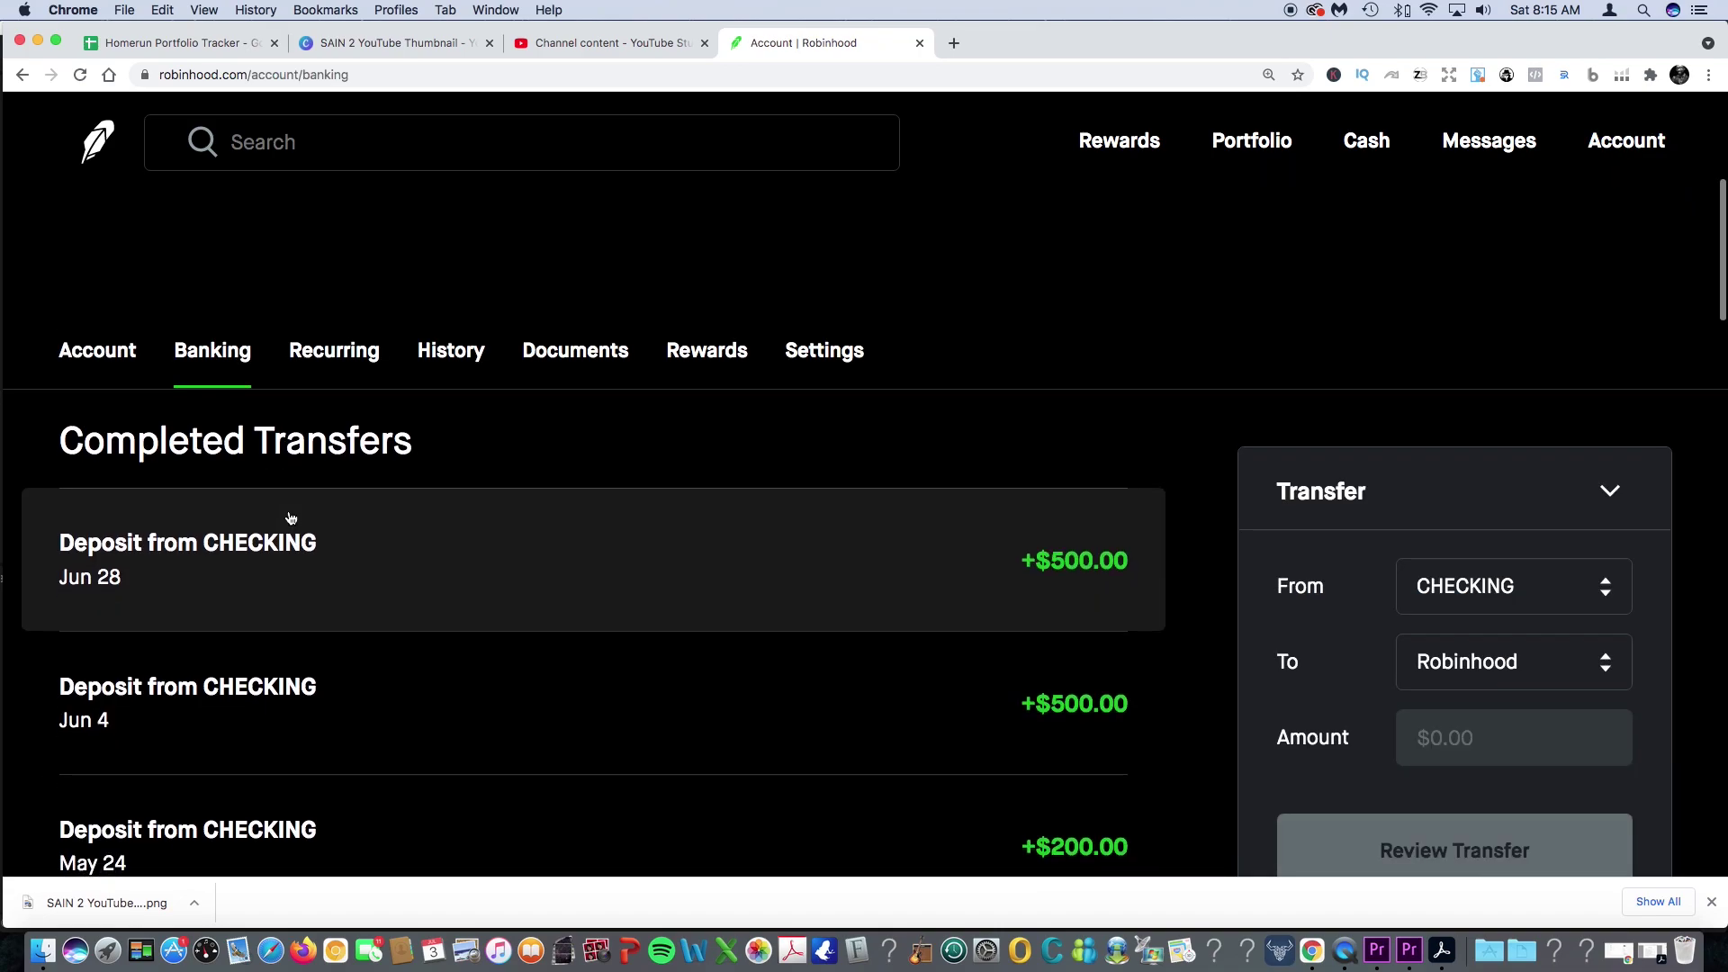
- Expand the Jun 28 checking deposit, highlight its initiated date and collapse its details again
click(291, 519)
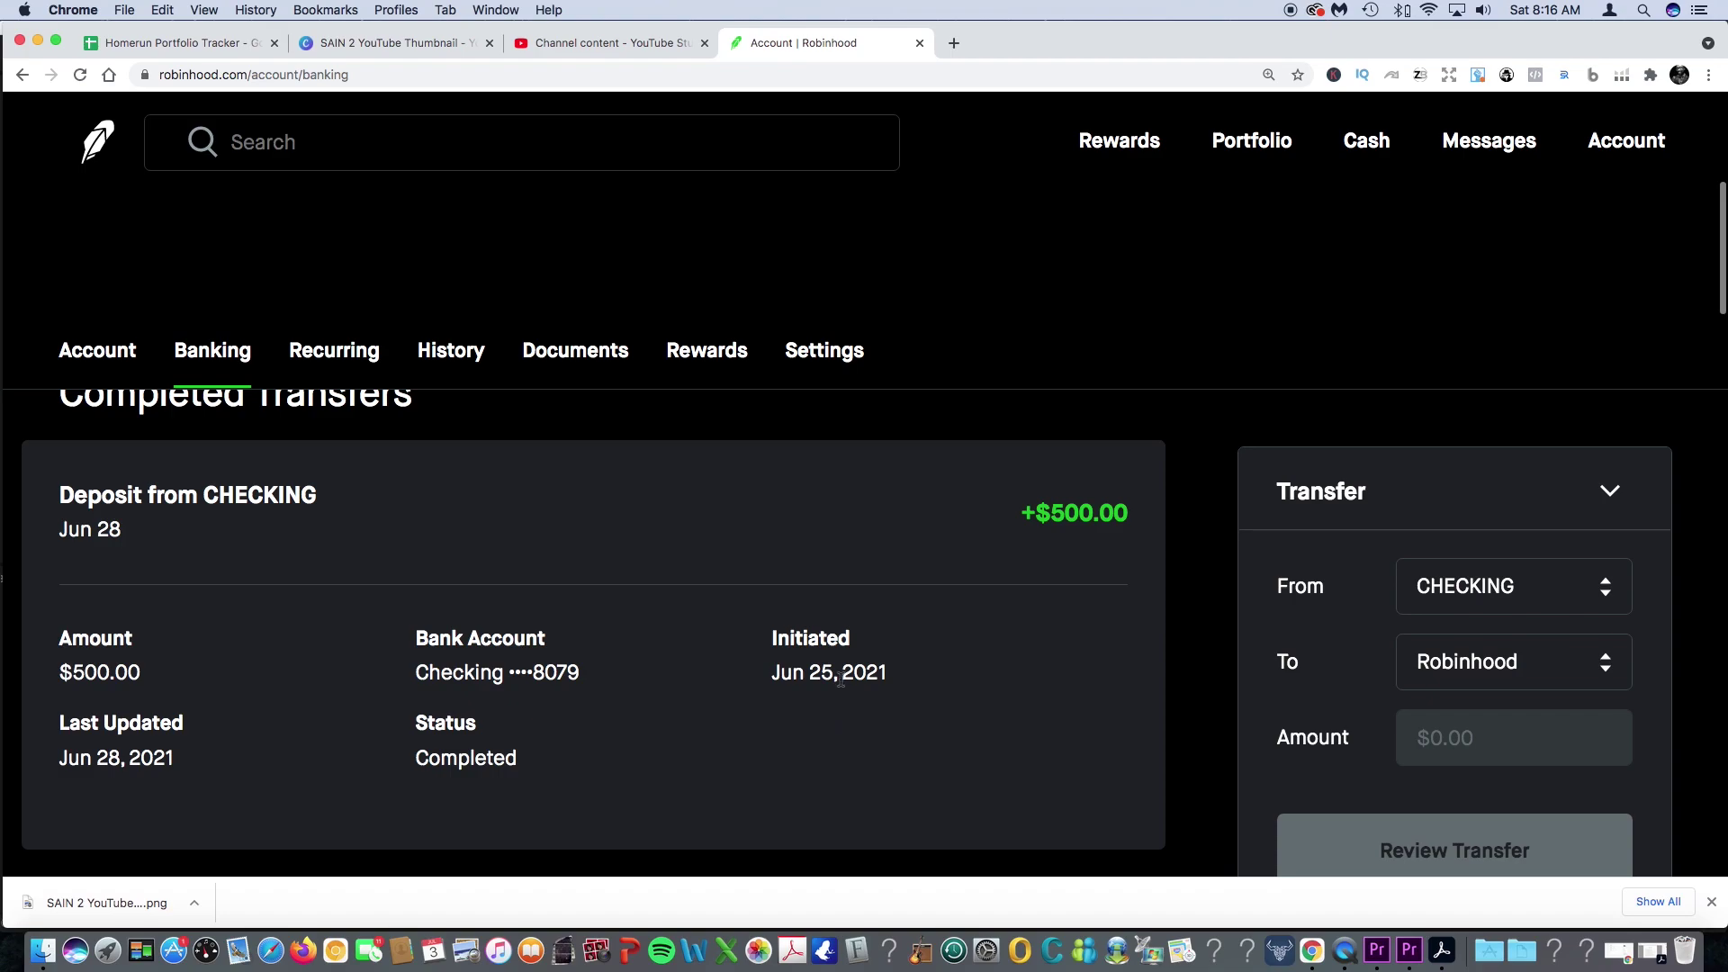
drag(769, 672, 912, 682)
click(960, 689)
click(480, 542)
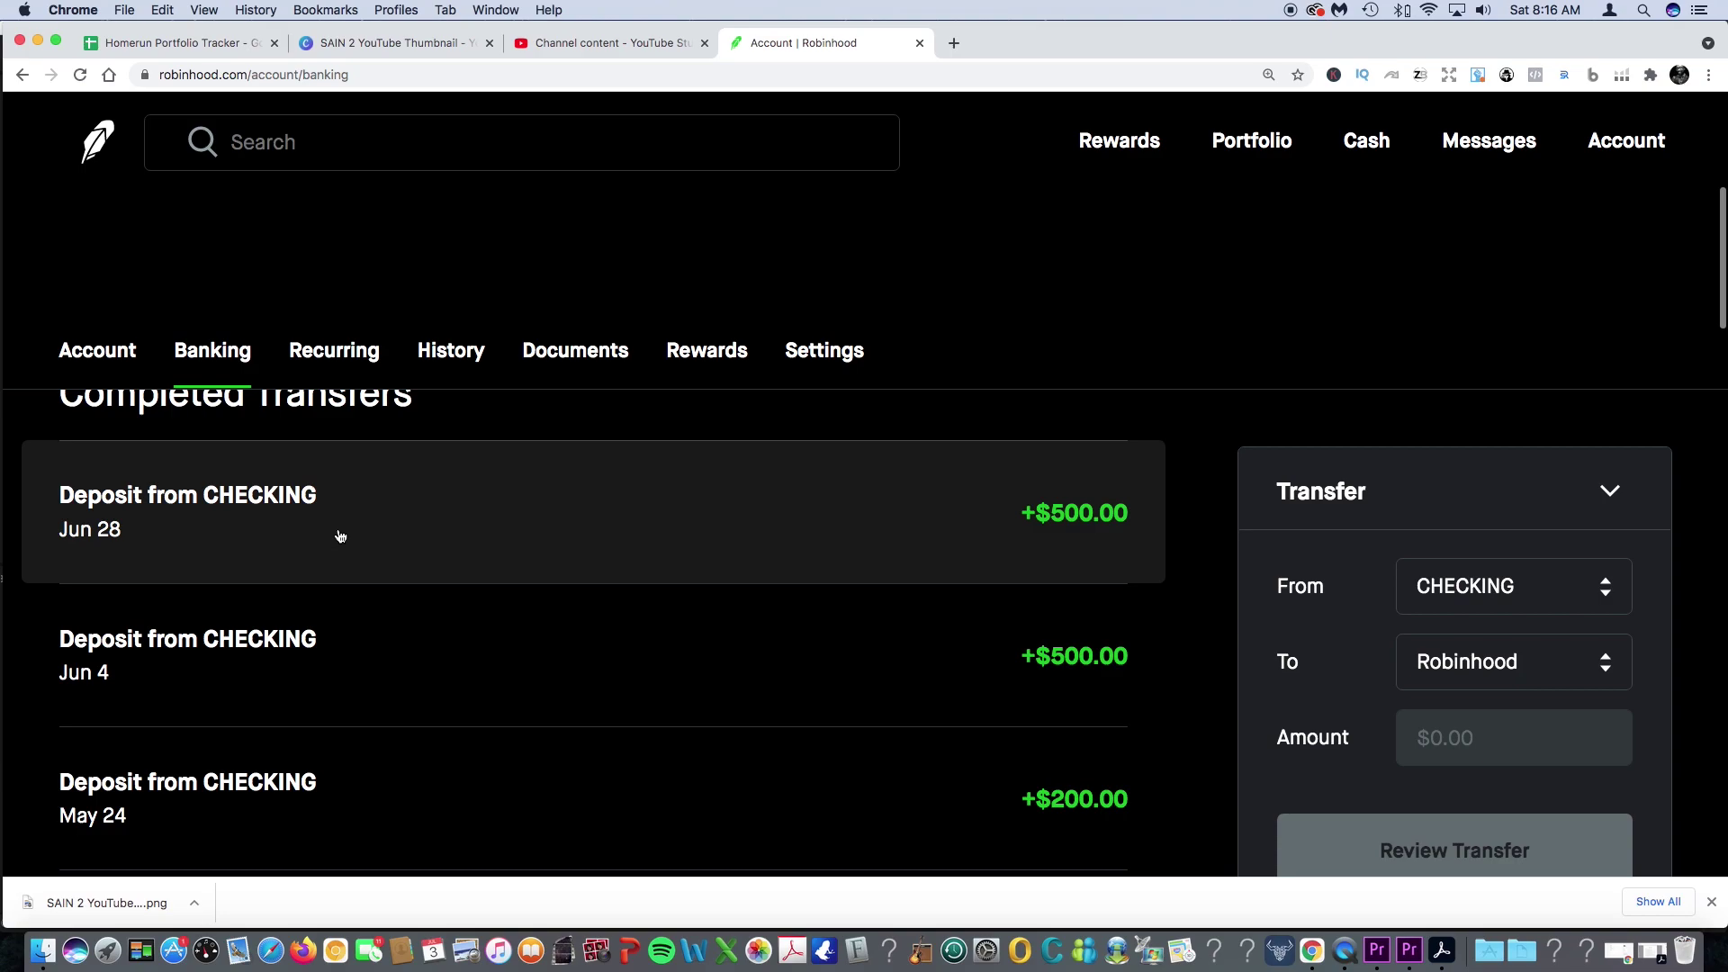
click(340, 536)
click(460, 533)
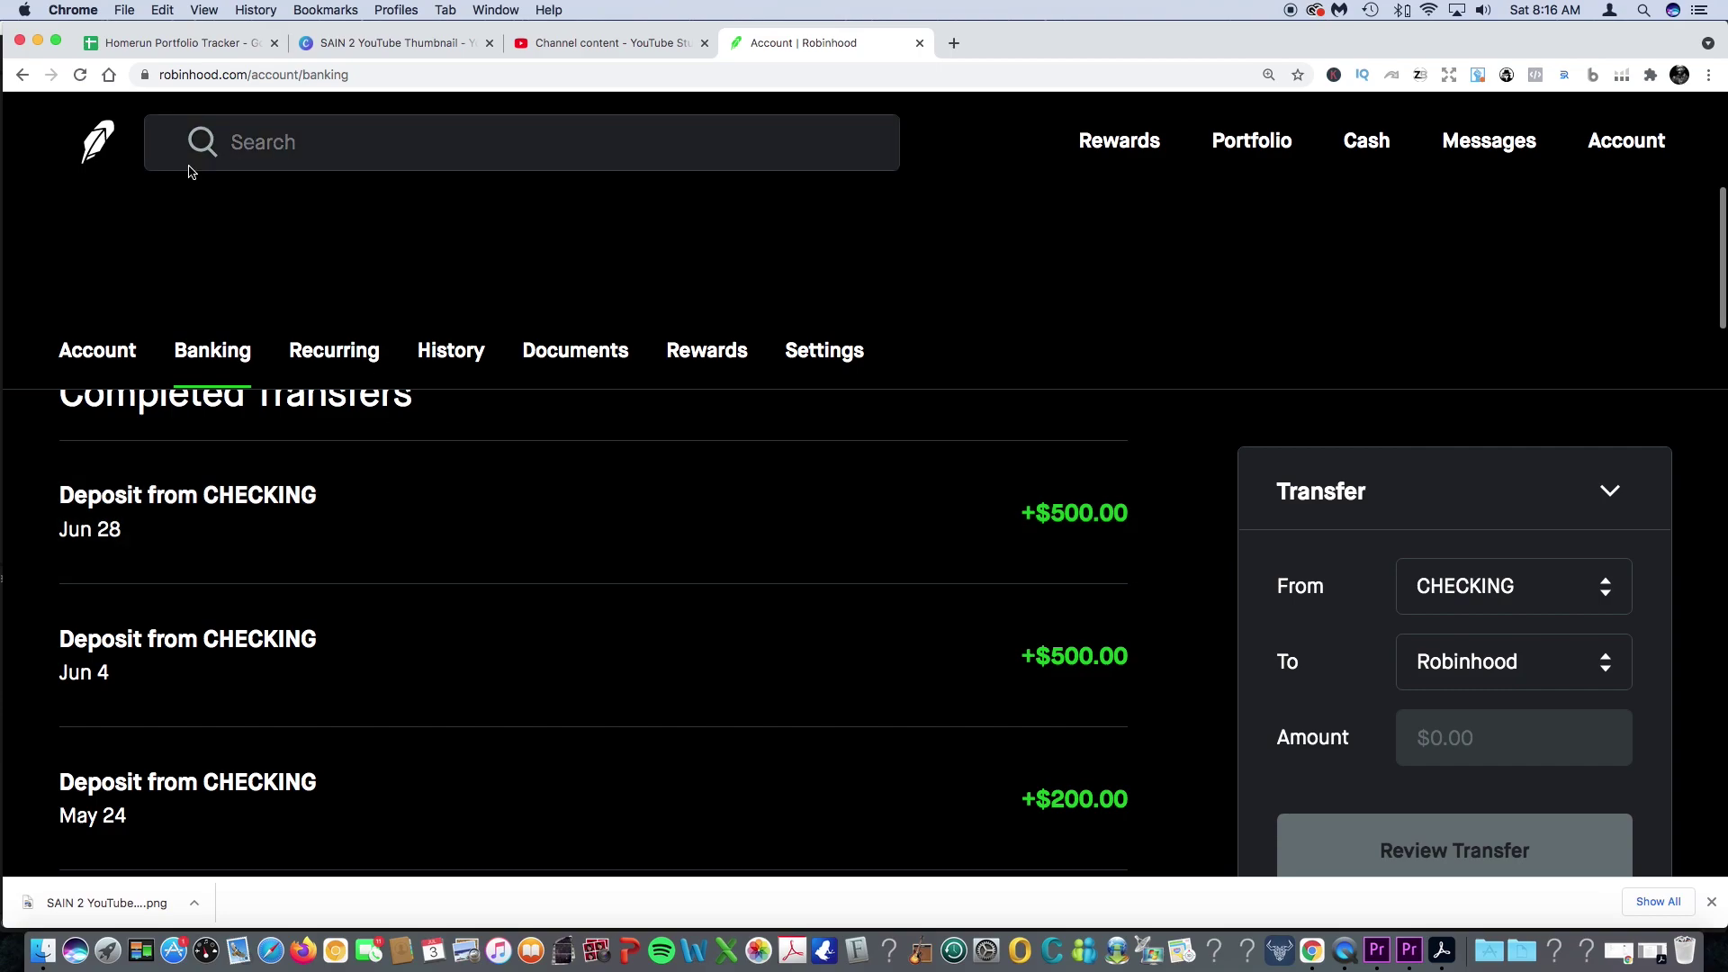
- Check the 6-25 and 7-3 week entries on the Homerun Portfolio Tracker's Deposits sheet, then return to Robinhood's transfers
click(170, 44)
click(315, 580)
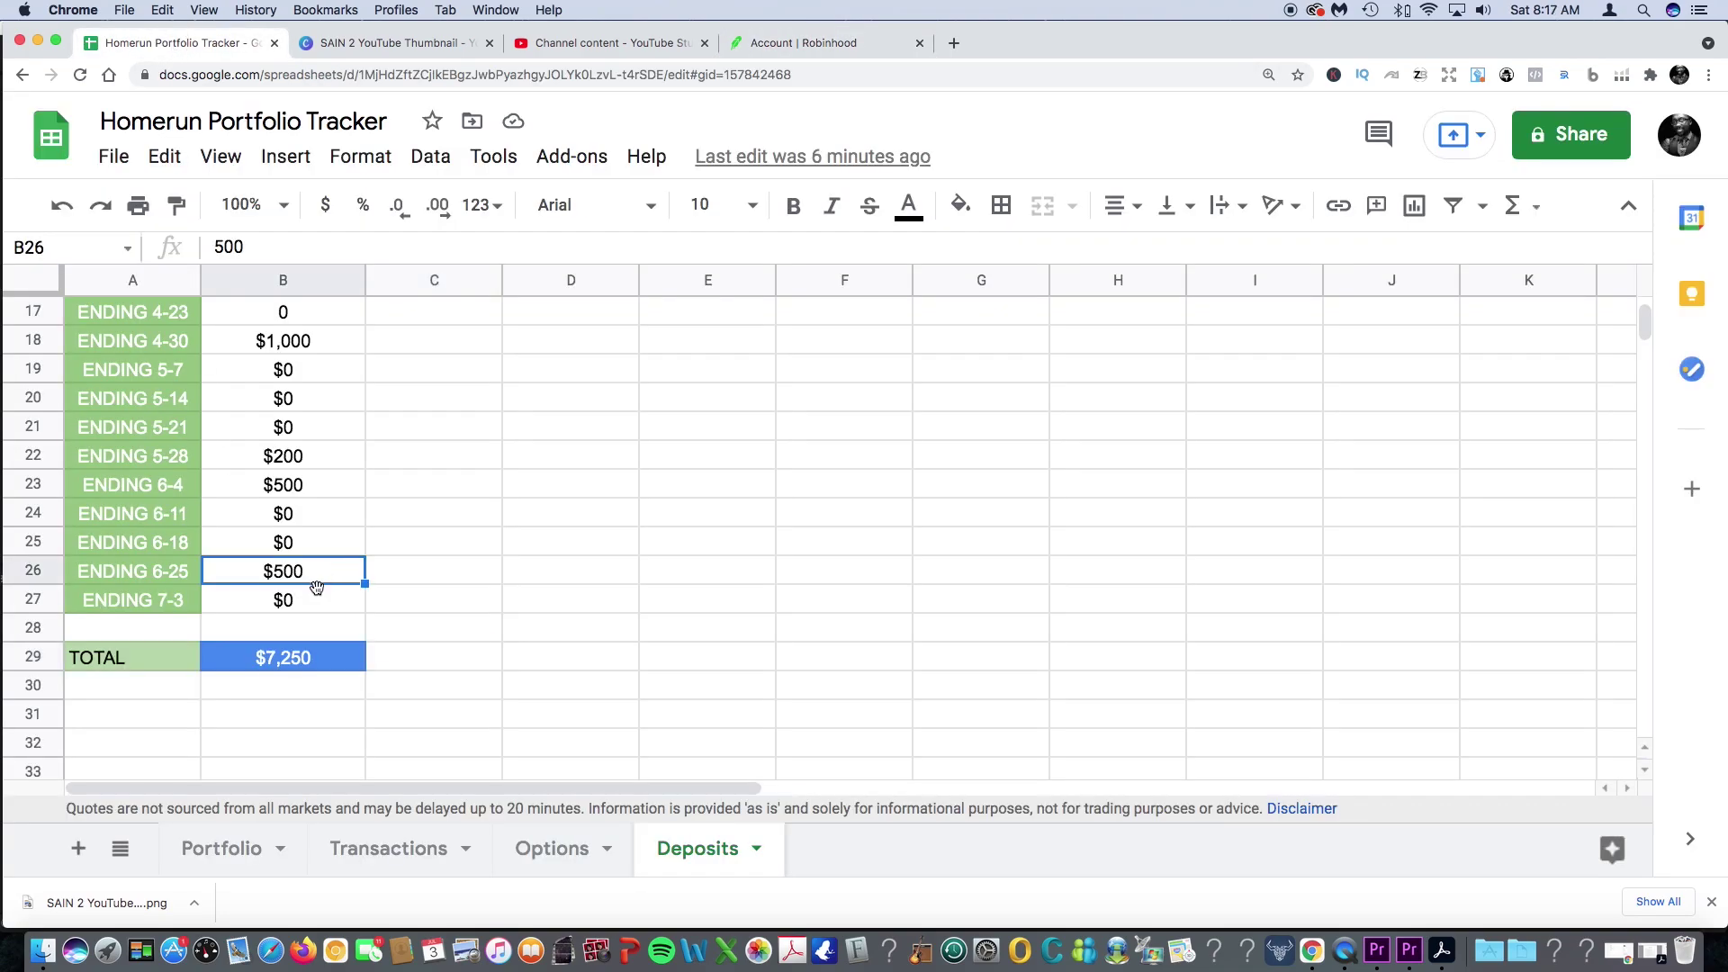
click(321, 610)
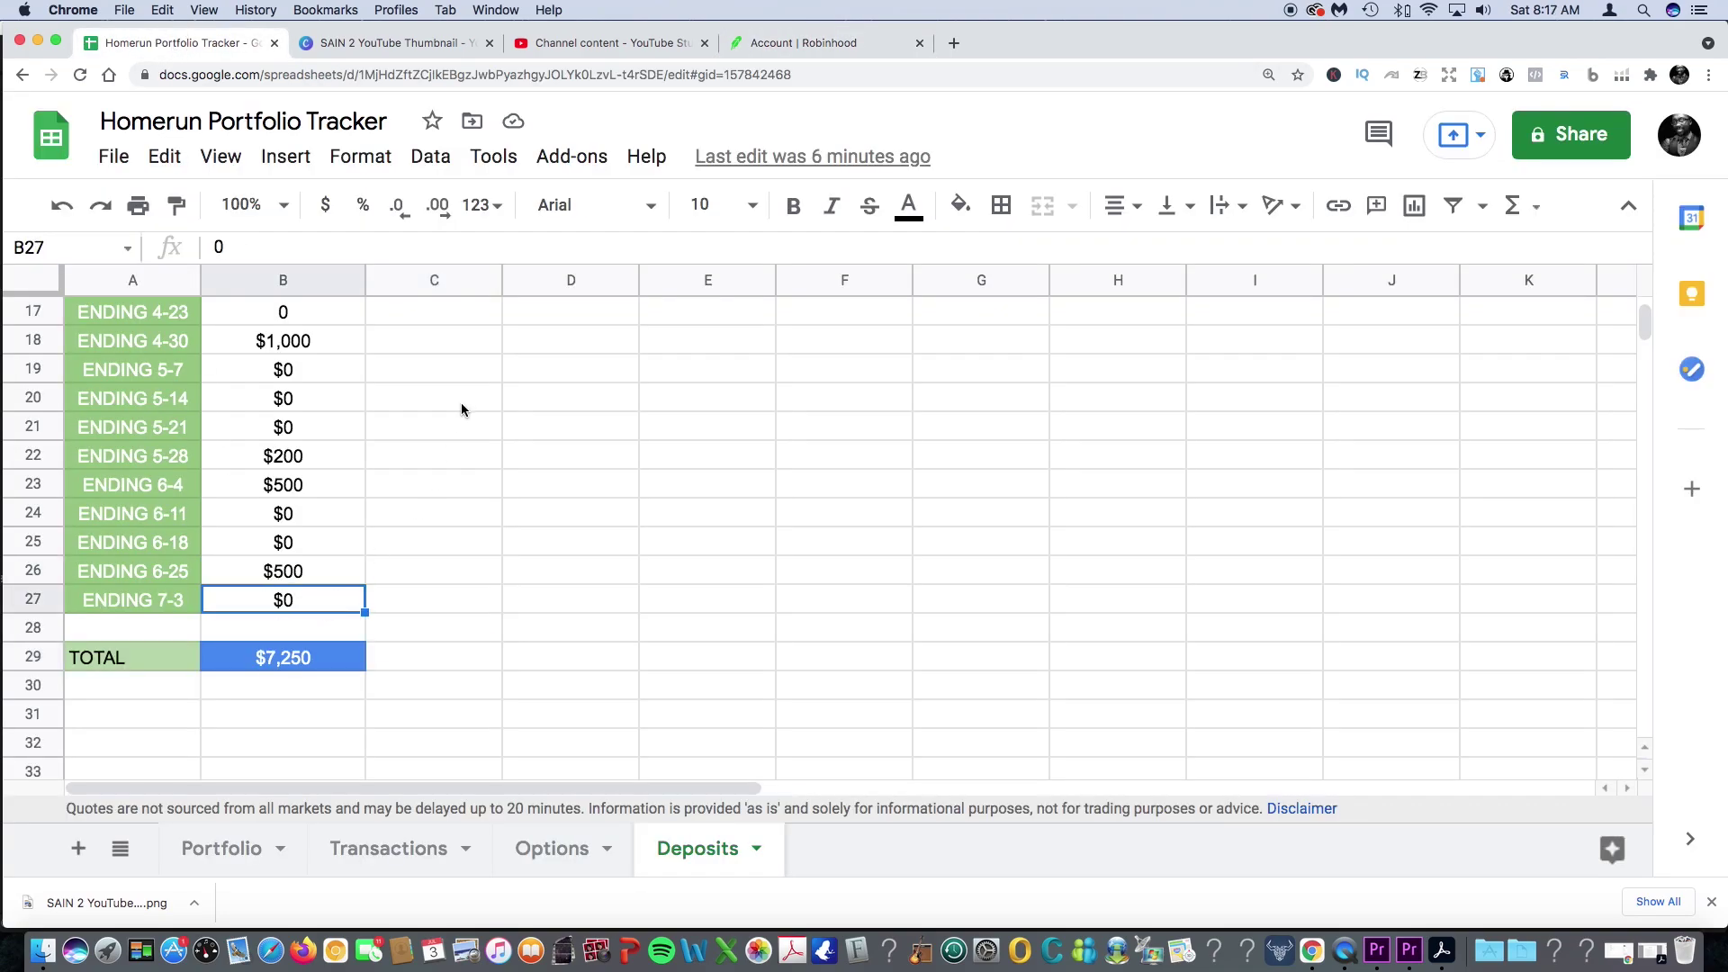
click(805, 45)
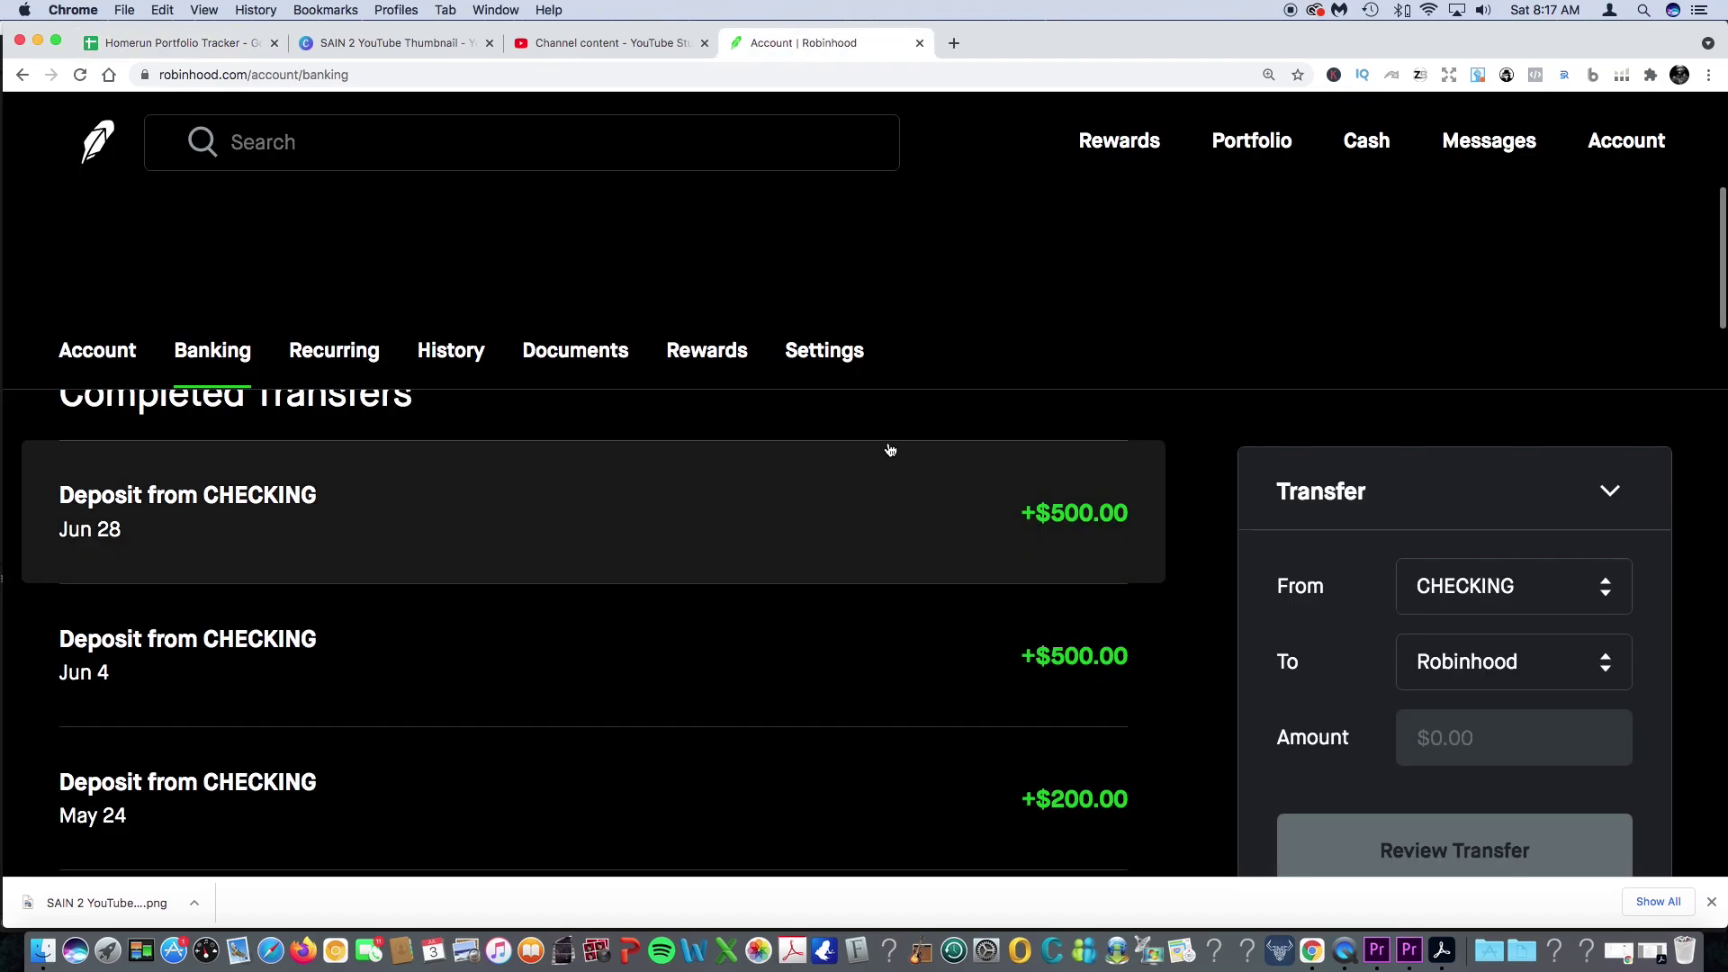